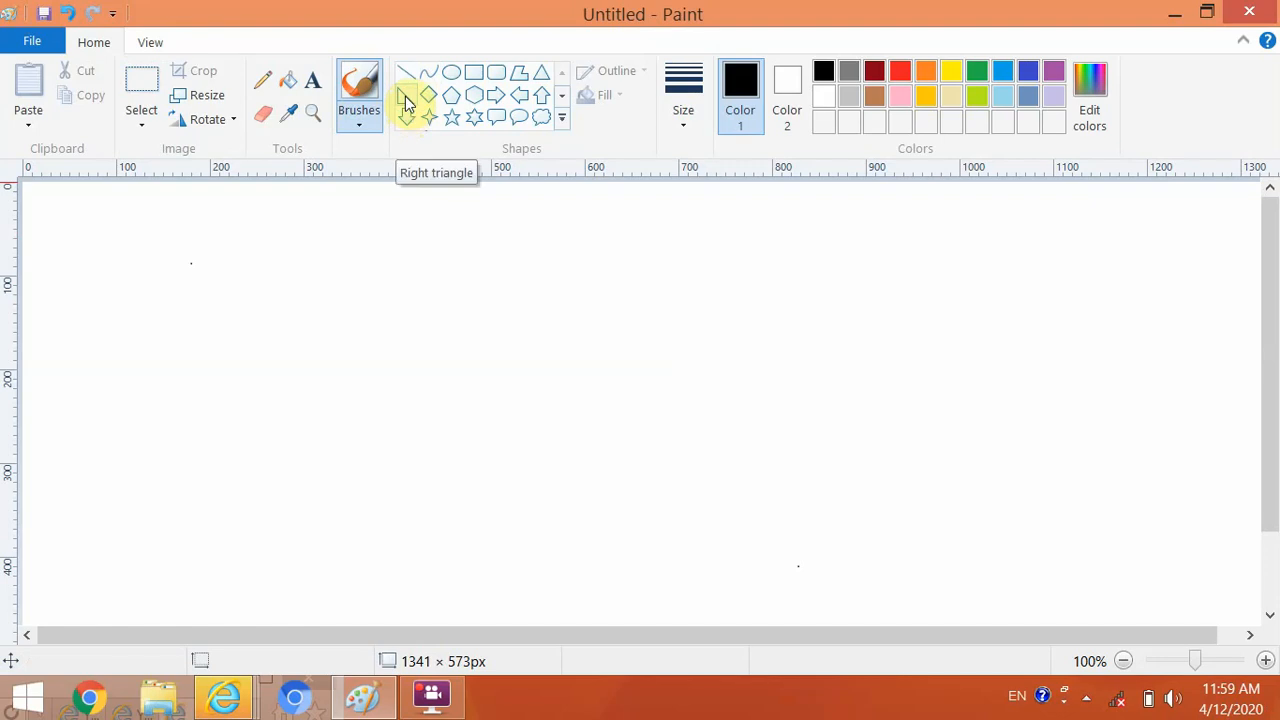
# Draw a right triangle about 127 × 209 px at the canvas's upper left and a circle about 169 px across beside it.
pyautogui.click(405, 96)
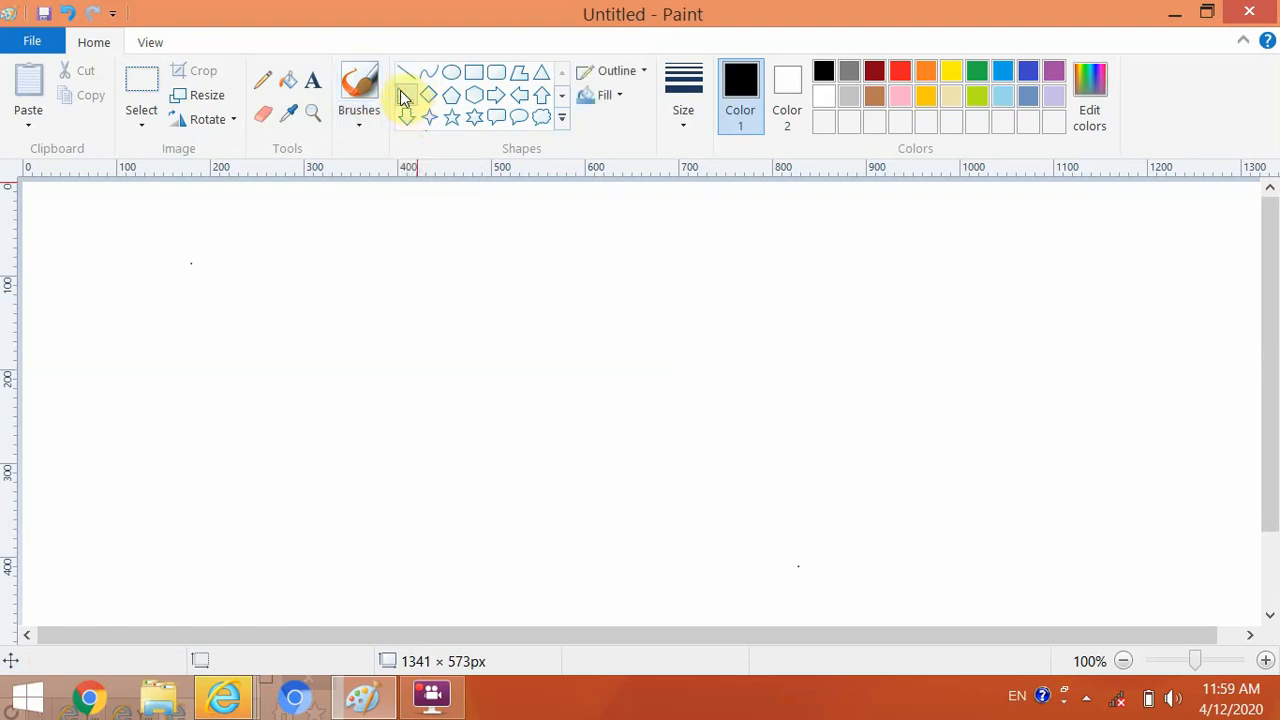
pyautogui.moveTo(103, 237); pyautogui.dragTo(223, 432)
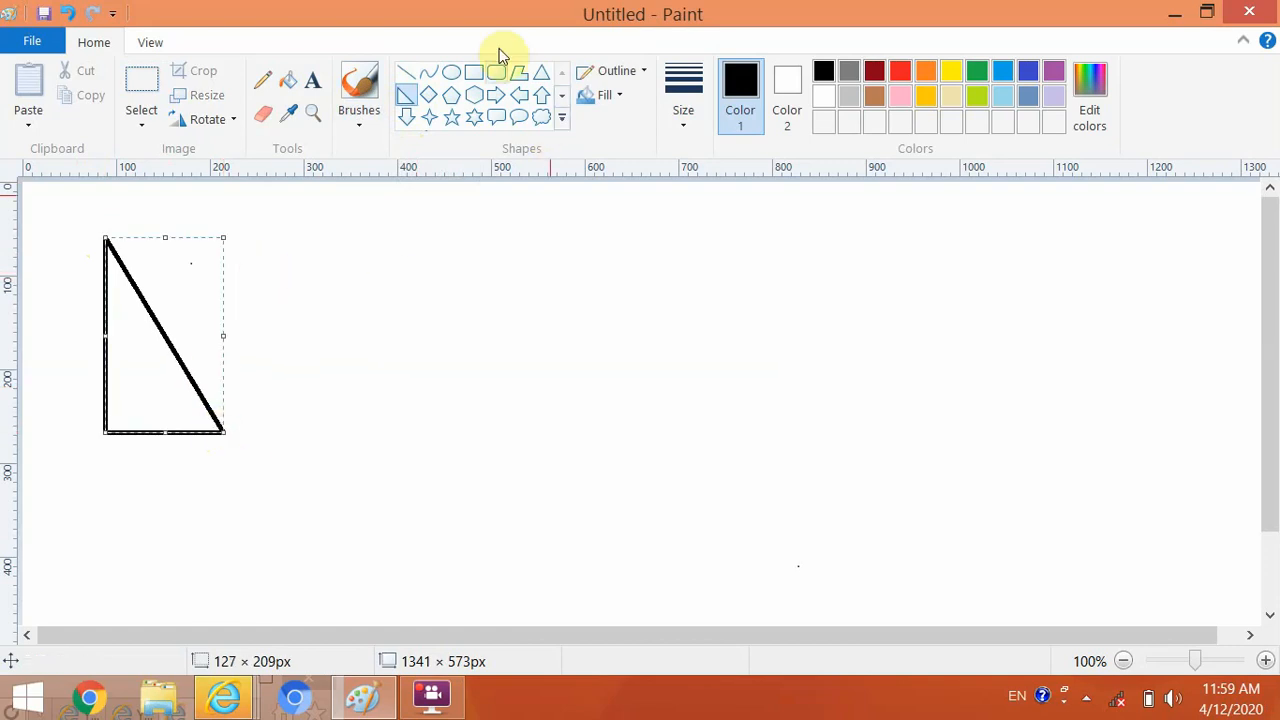
pyautogui.click(455, 77)
pyautogui.moveTo(329, 251); pyautogui.dragTo(487, 408)
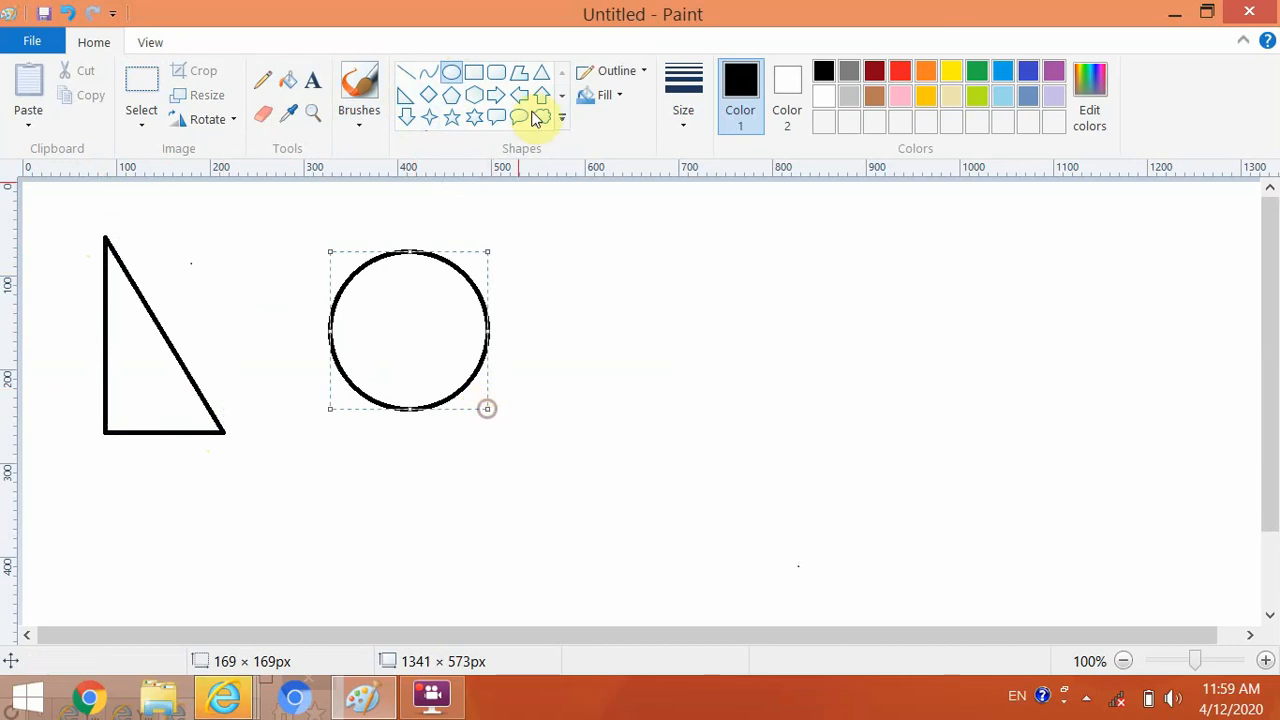
# Draw a rectangle about 267 × 173 px beside the circle and a rounded rectangle about 211 × 159 px to its right.
pyautogui.click(474, 69)
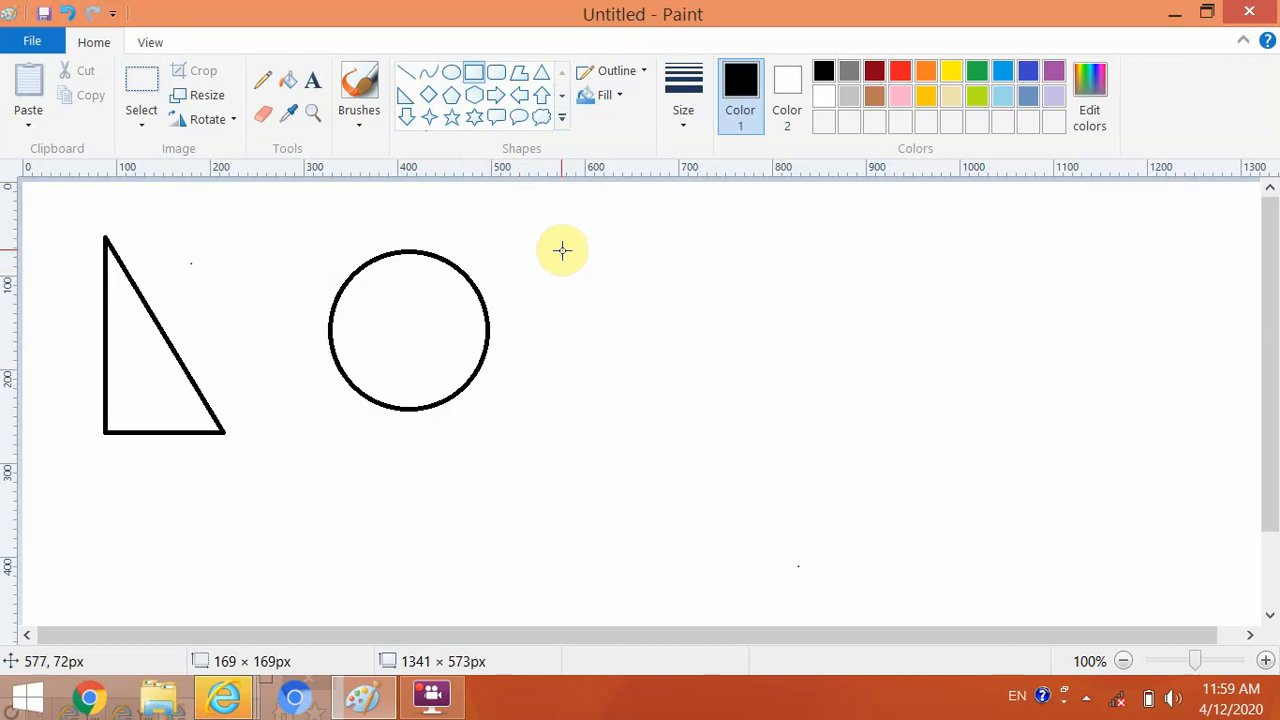
pyautogui.moveTo(561, 249); pyautogui.dragTo(813, 411)
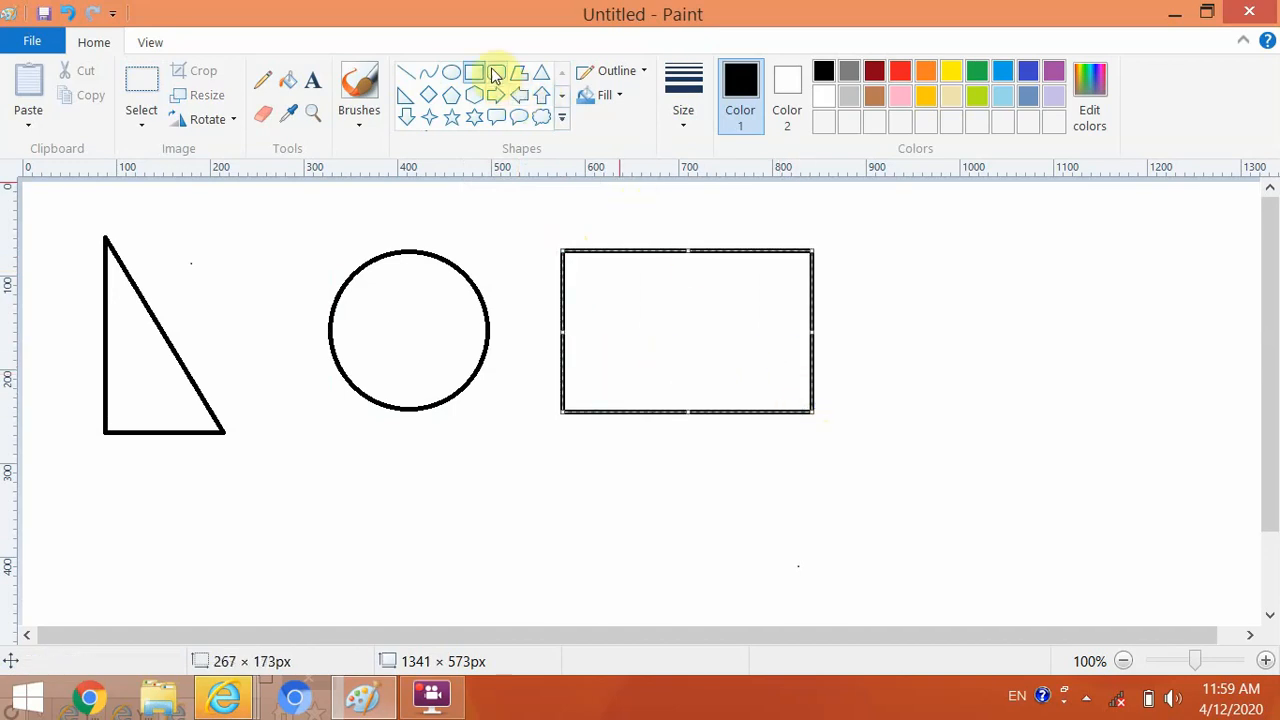
pyautogui.click(493, 77)
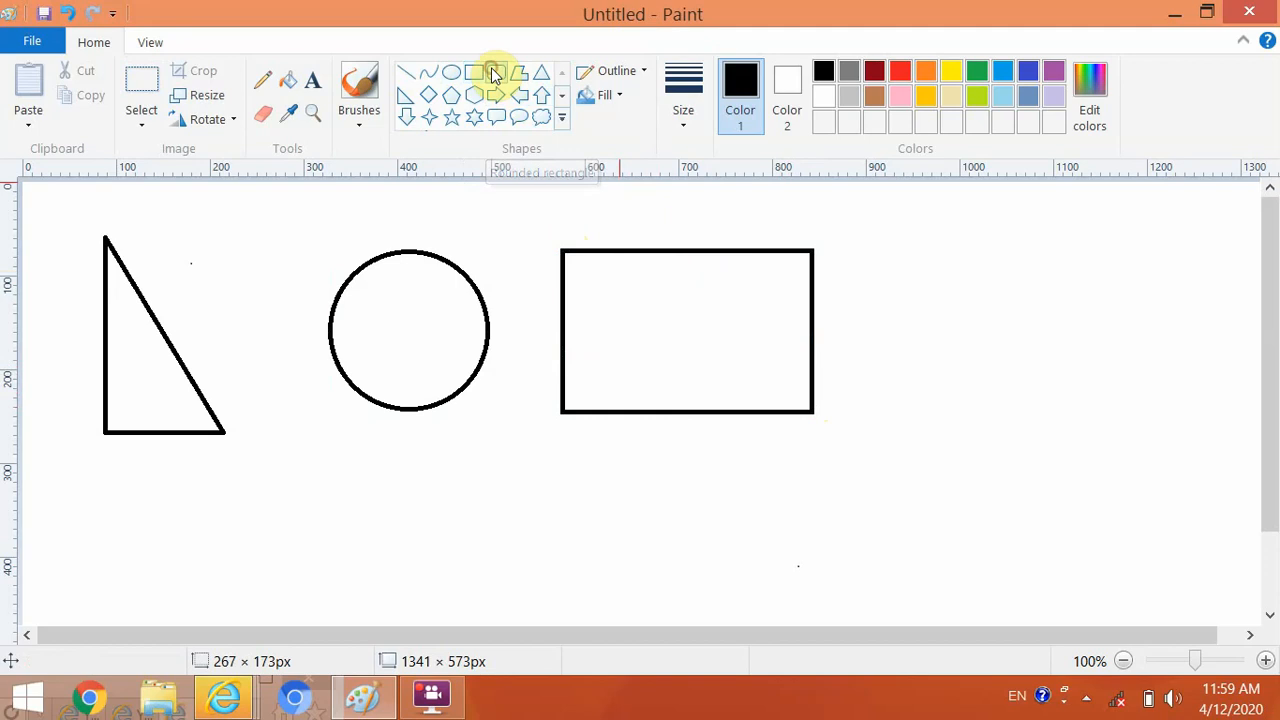
pyautogui.moveTo(889, 241); pyautogui.dragTo(1086, 382)
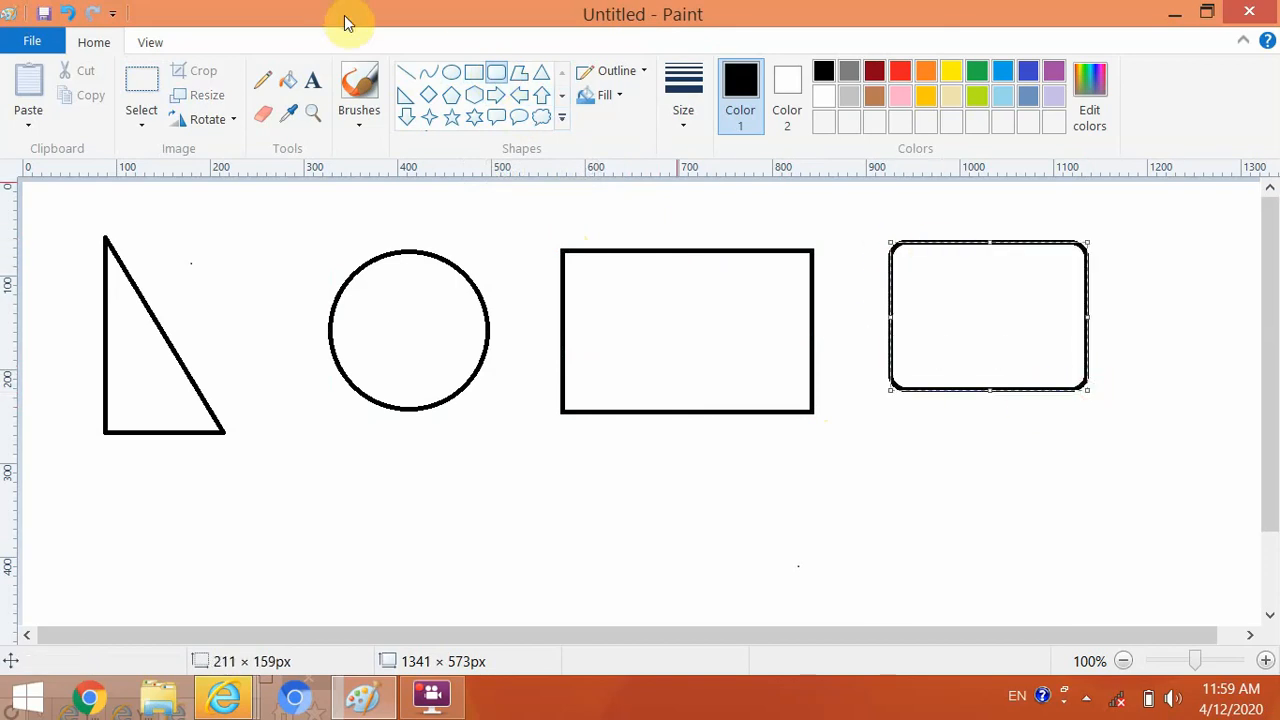
# Draw a triangle about 228 × 152 px below the circle and a six-point star about 164 × 170 px below the rectangle.
pyautogui.click(548, 73)
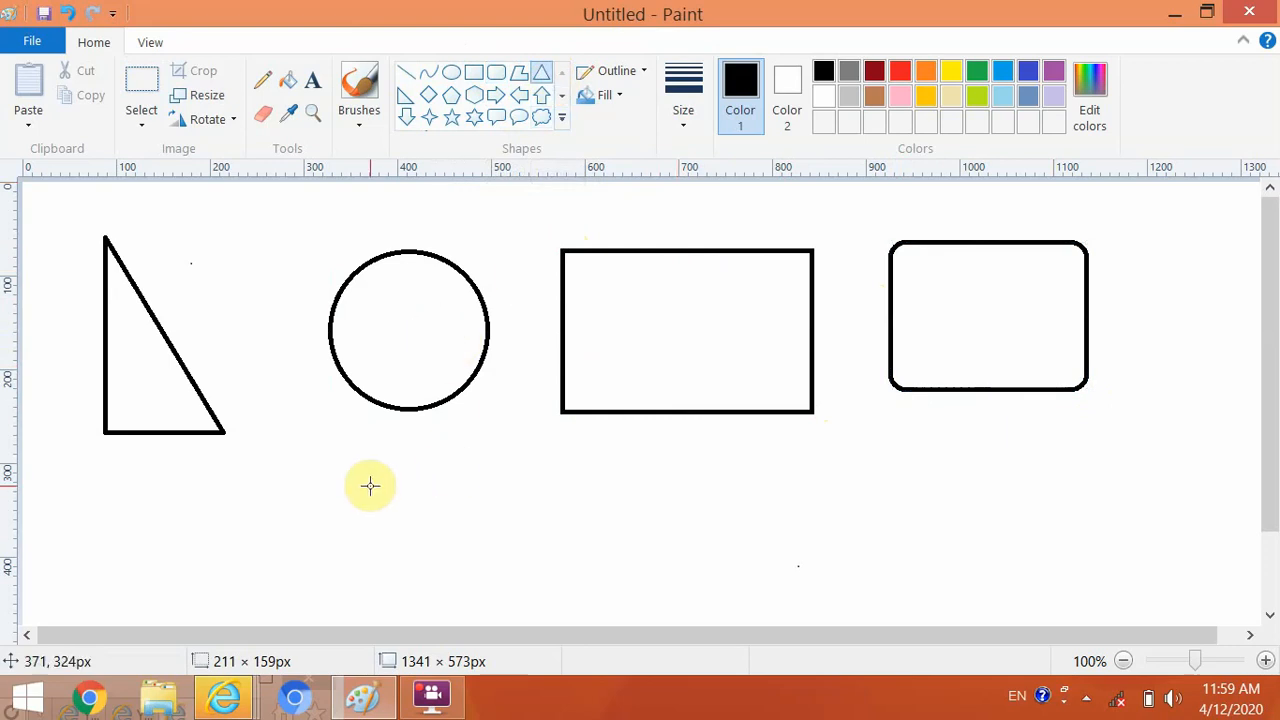
pyautogui.moveTo(319, 449); pyautogui.dragTo(535, 591)
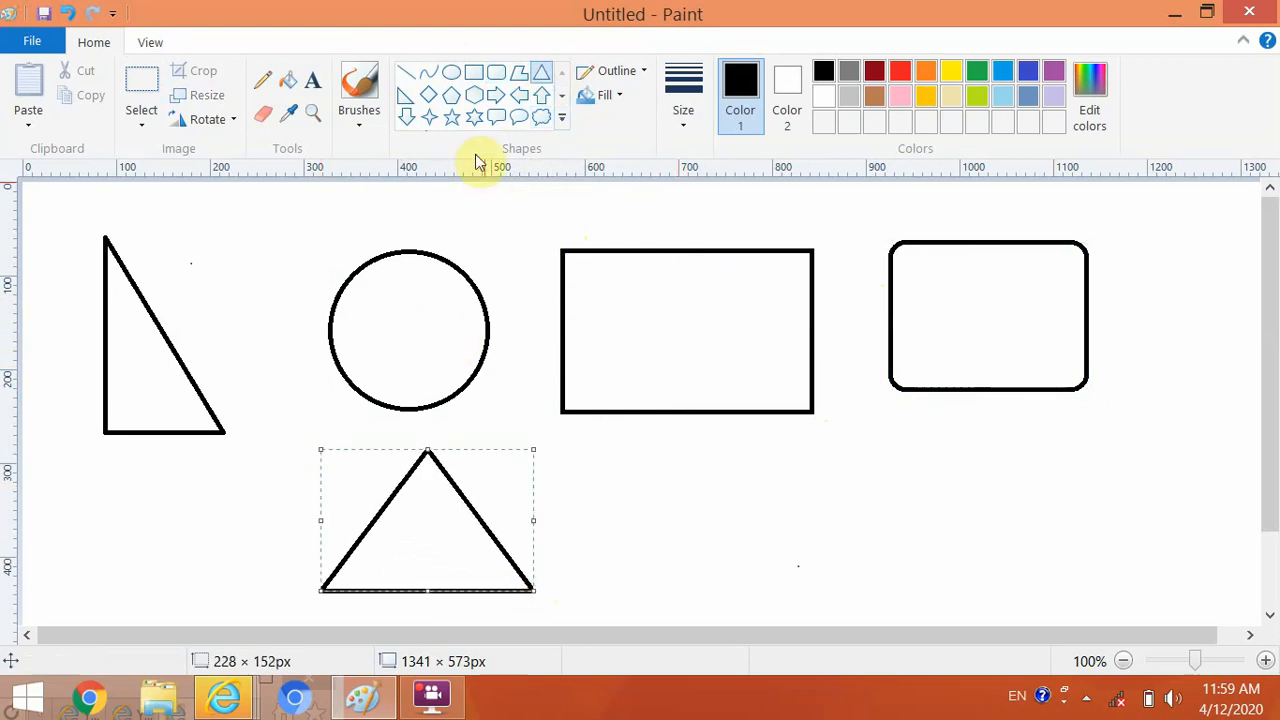
pyautogui.click(476, 118)
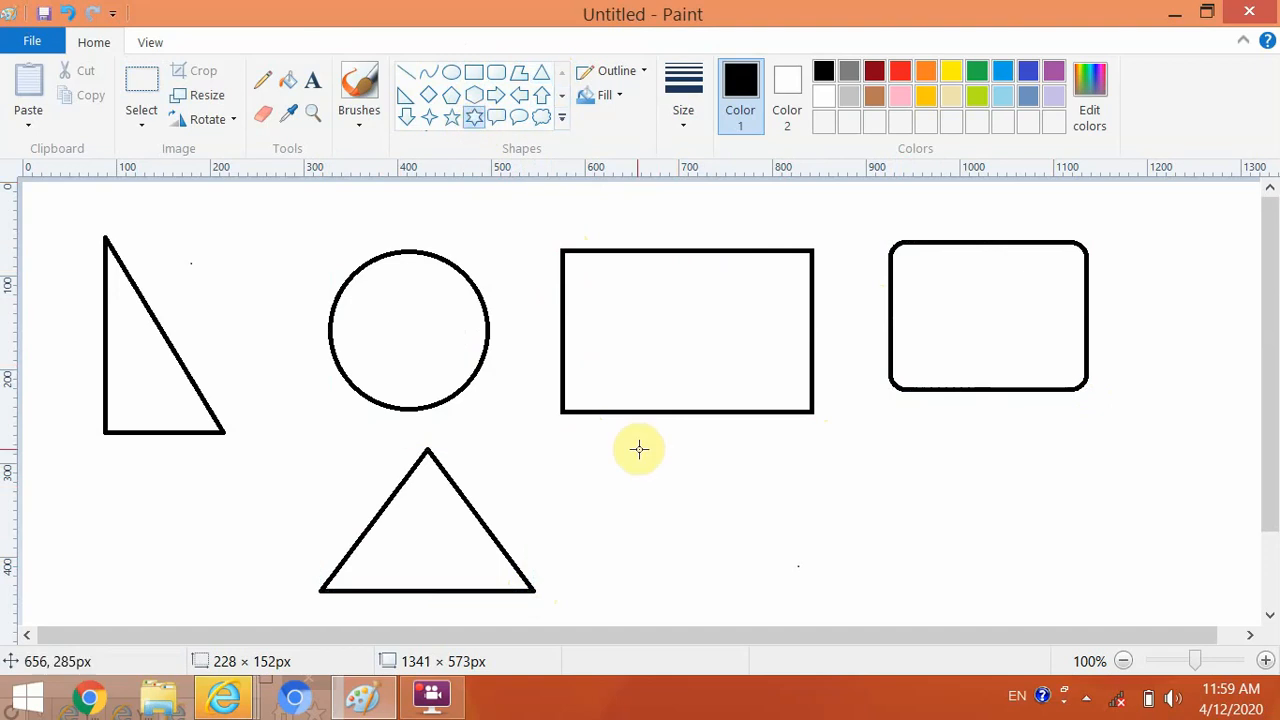
pyautogui.moveTo(637, 449); pyautogui.dragTo(791, 606)
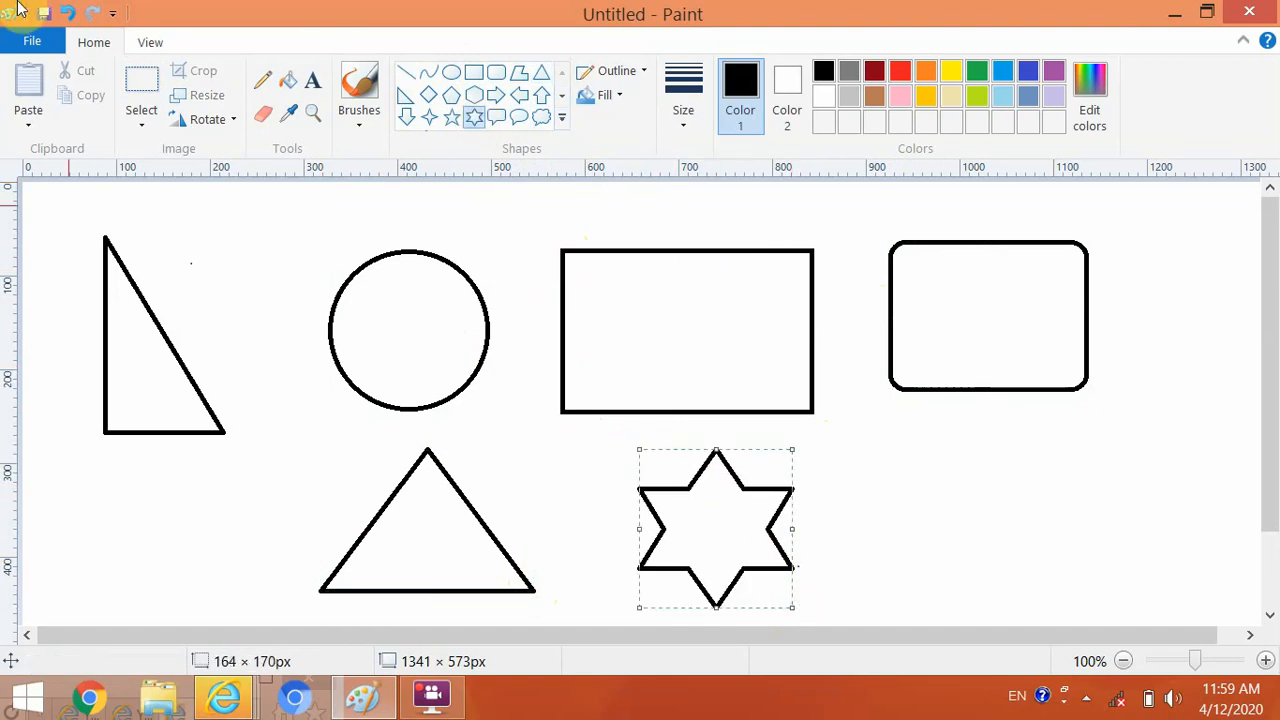
# Draw a heart about 306 × 188 px below the rounded rectangle.
pyautogui.click(562, 118)
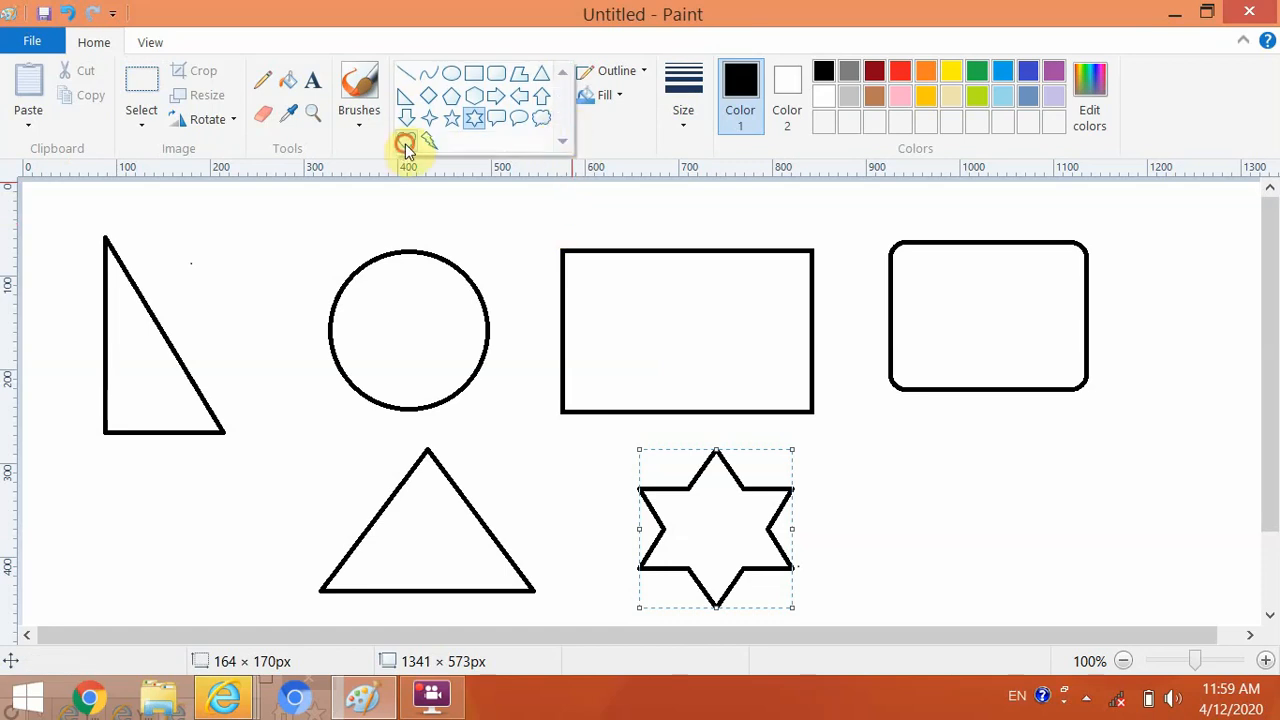
pyautogui.click(406, 141)
pyautogui.moveTo(867, 436); pyautogui.dragTo(1154, 606)
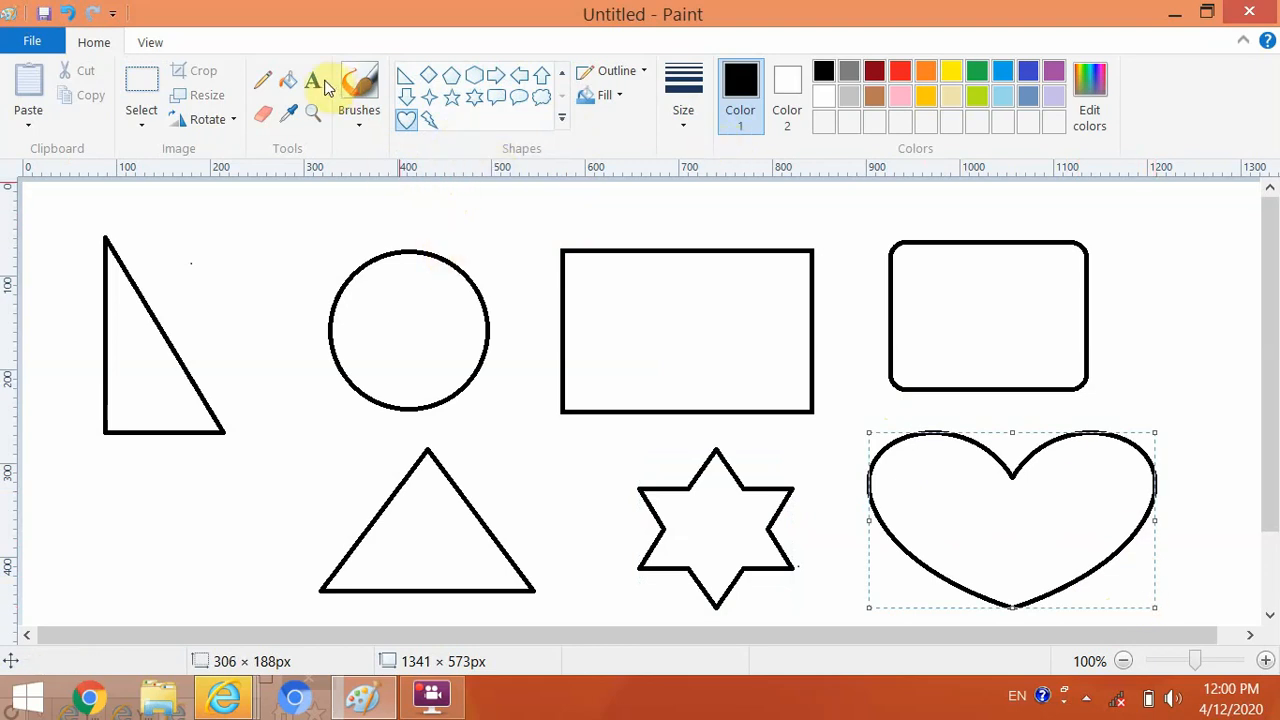
# Fill the rectangle with orange and the rounded rectangle with green.
pyautogui.click(288, 80)
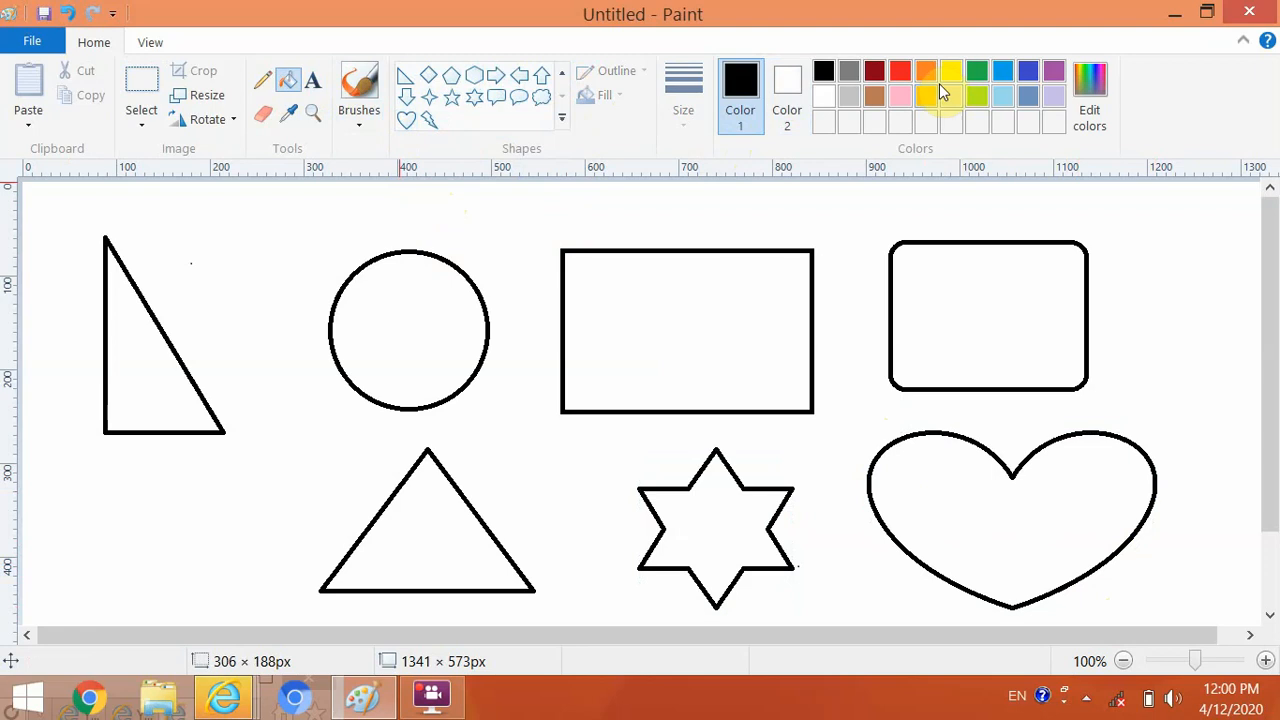
pyautogui.click(926, 72)
pyautogui.click(723, 277)
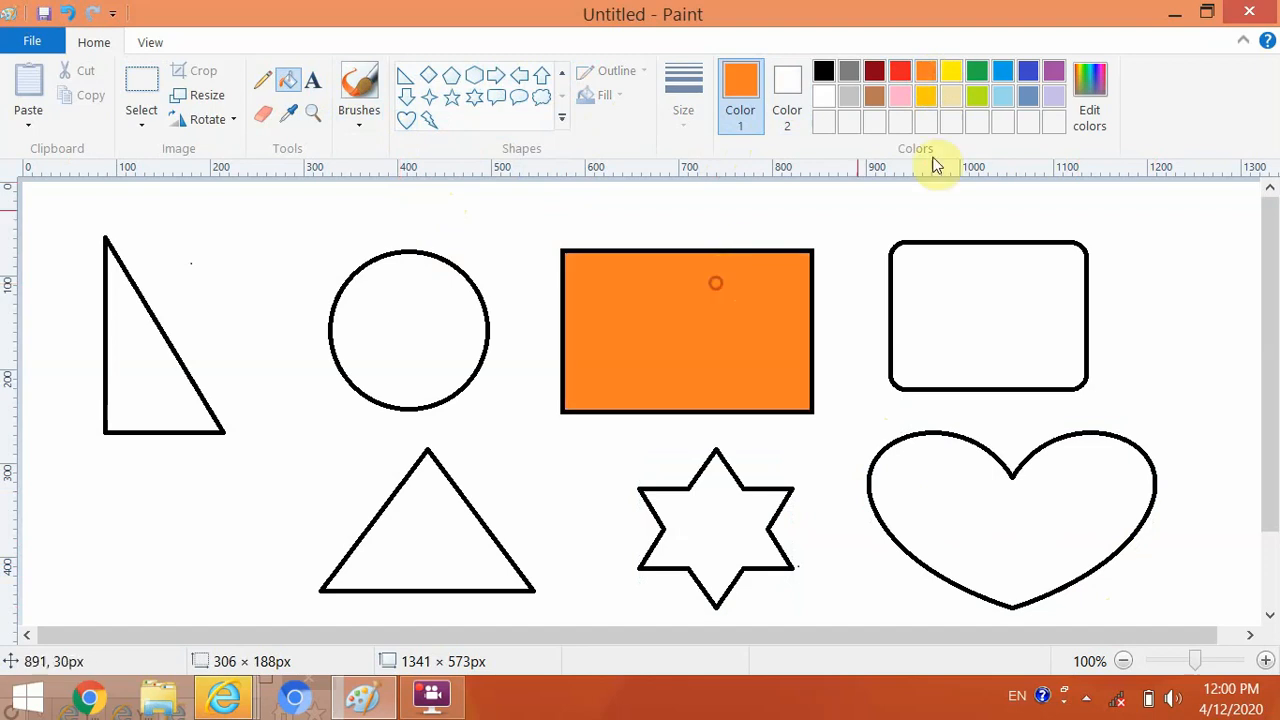
pyautogui.click(977, 72)
pyautogui.click(987, 315)
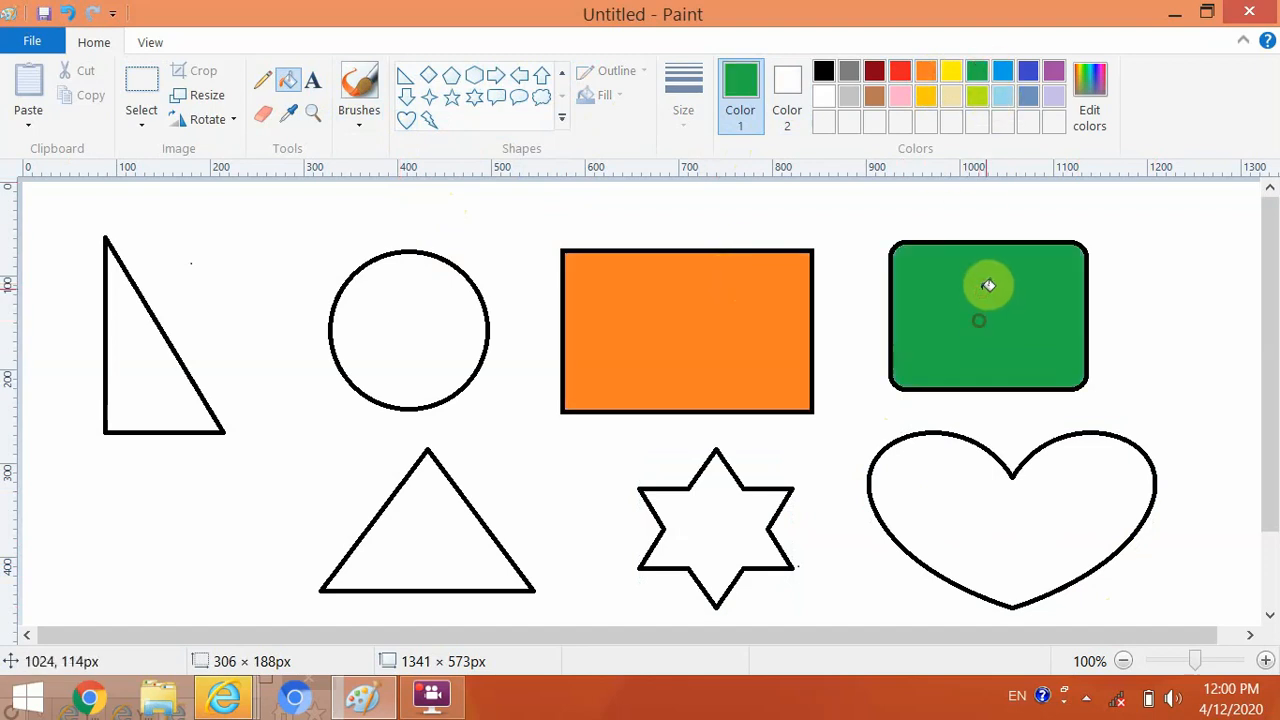
# Fill the heart with purple, and refill it with red.
pyautogui.click(1052, 78)
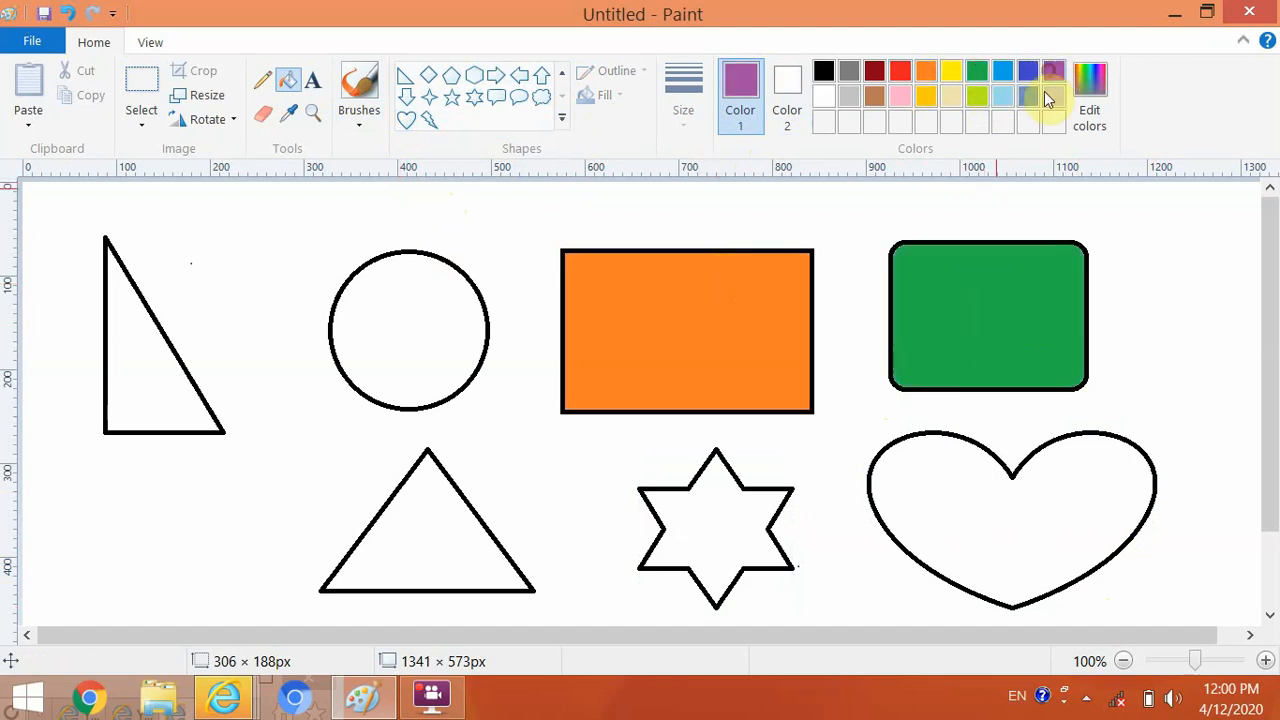
pyautogui.click(1003, 490)
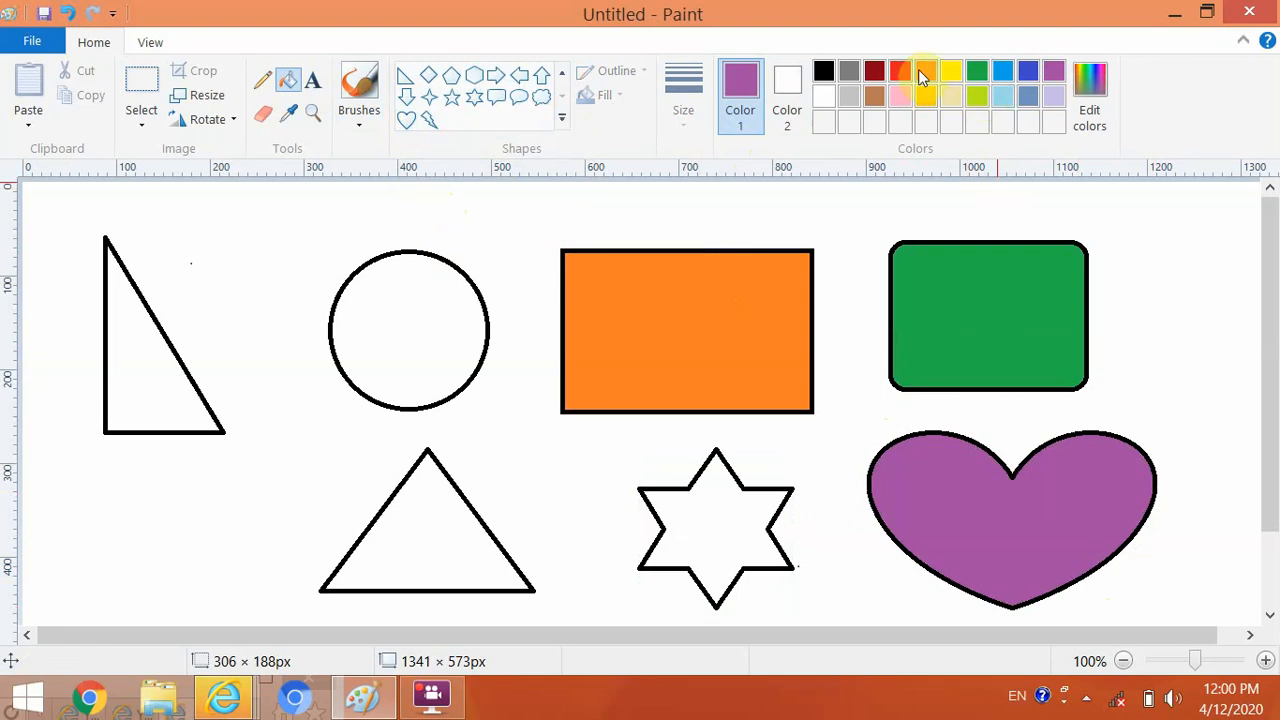
pyautogui.click(900, 71)
pyautogui.click(1012, 455)
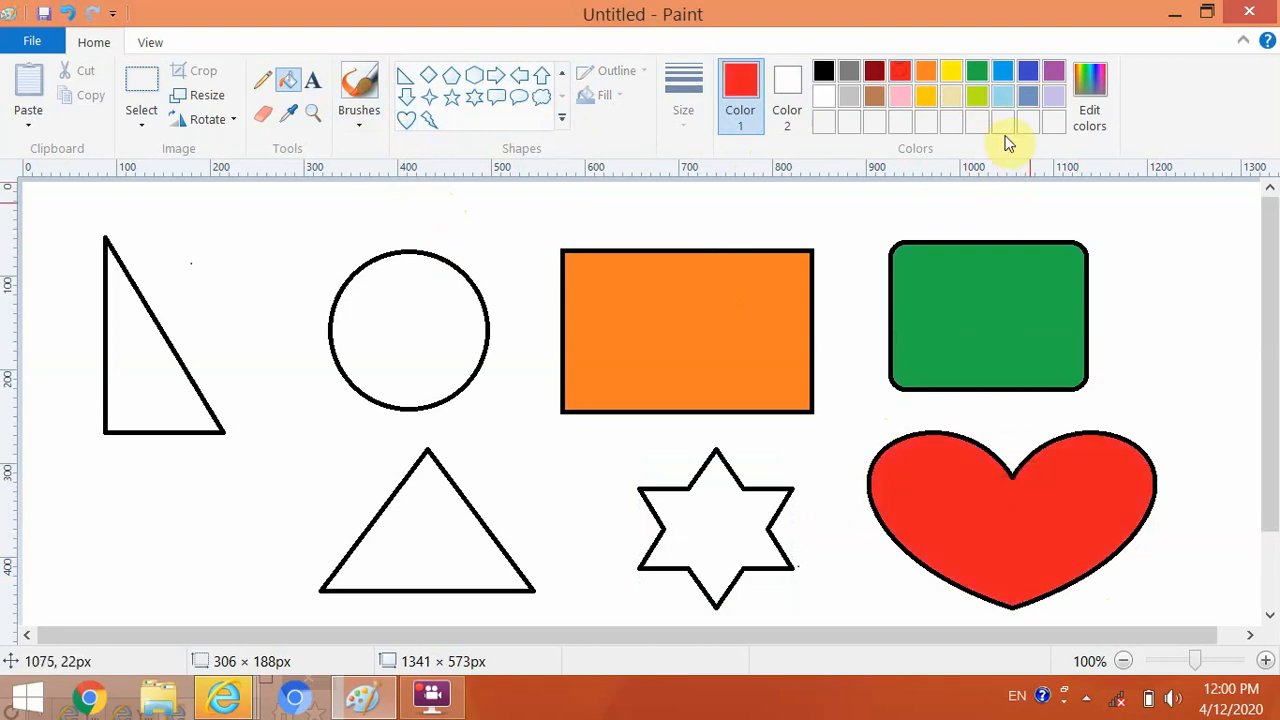
# Fill the six-point star with purple and the right triangle with light blue.
pyautogui.click(981, 70)
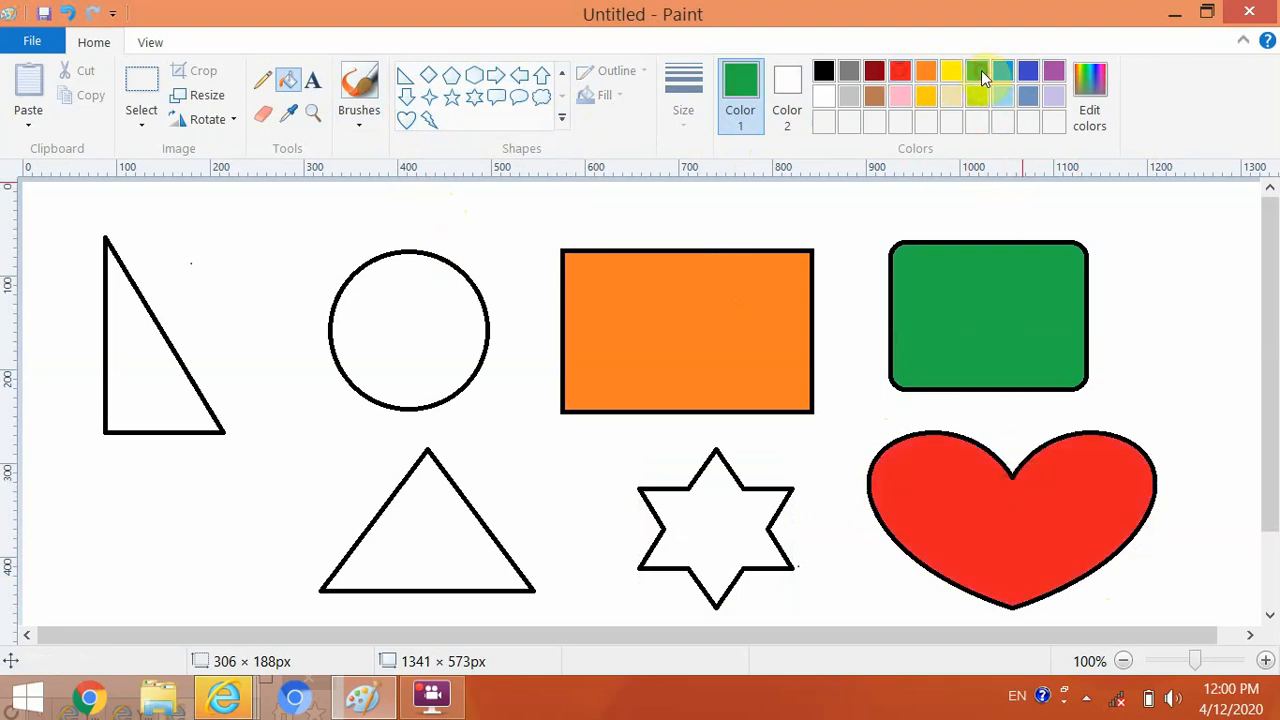
pyautogui.click(1052, 72)
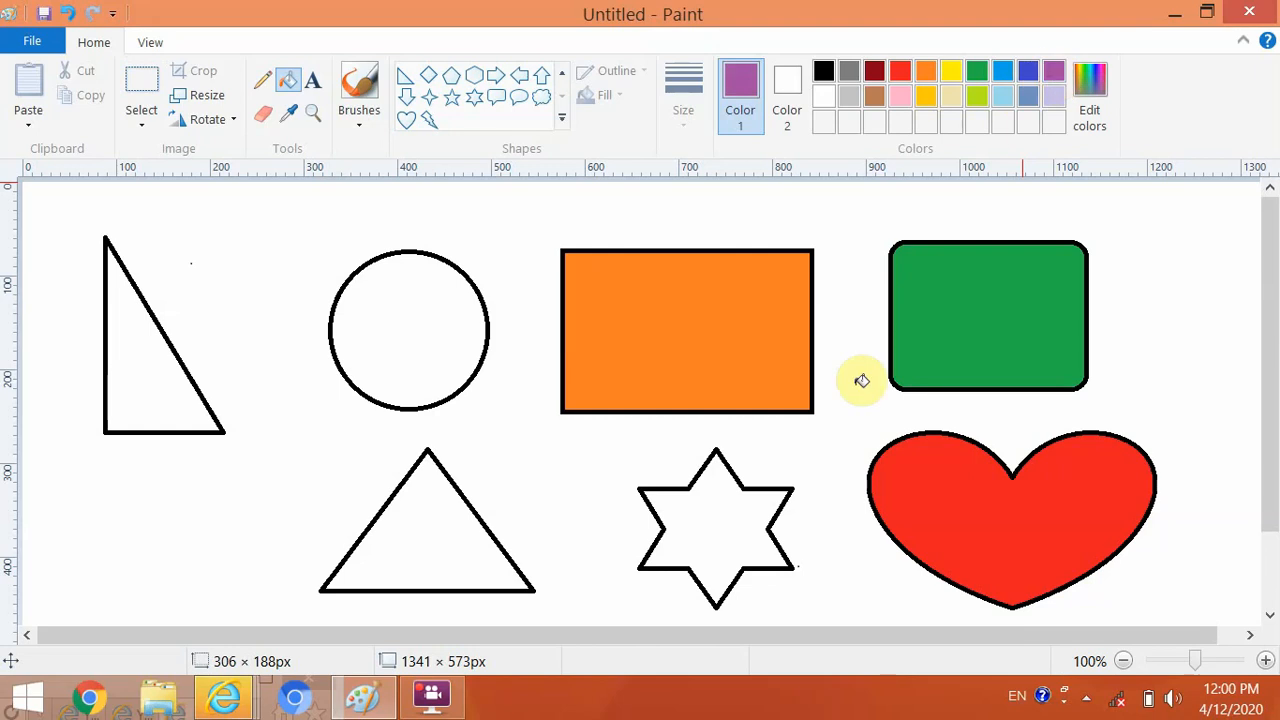
pyautogui.click(714, 520)
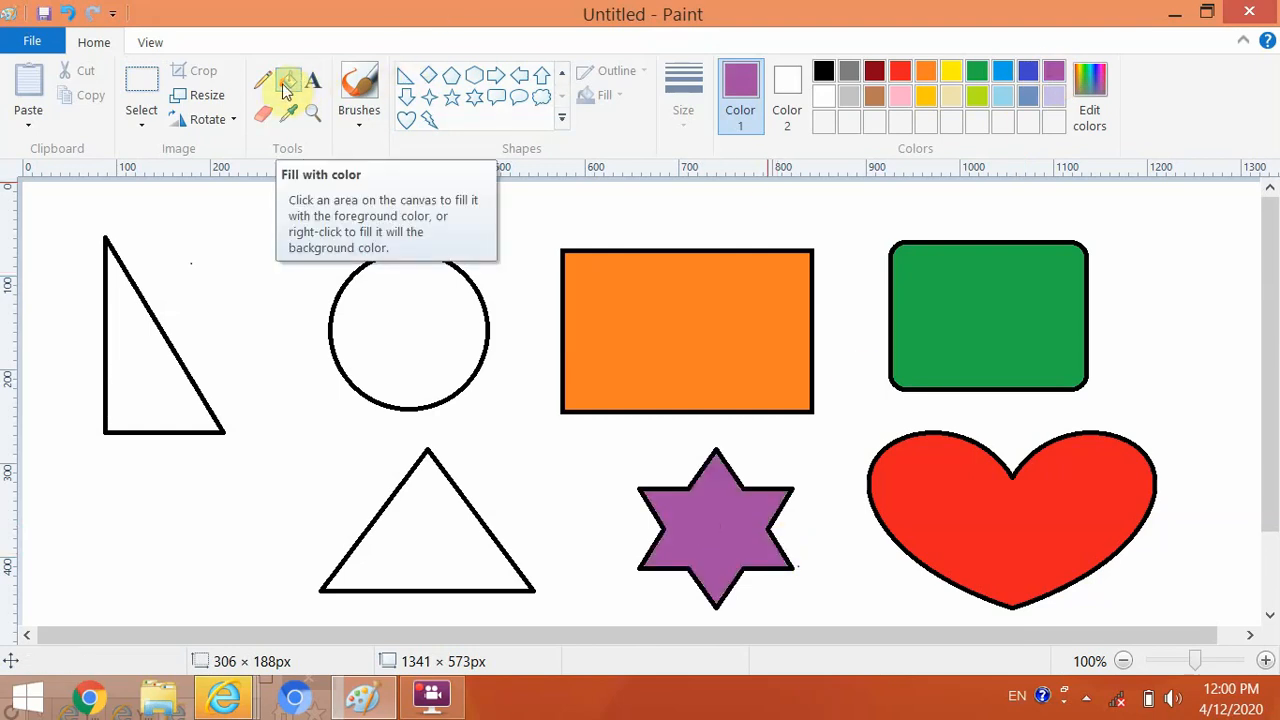
pyautogui.click(1003, 98)
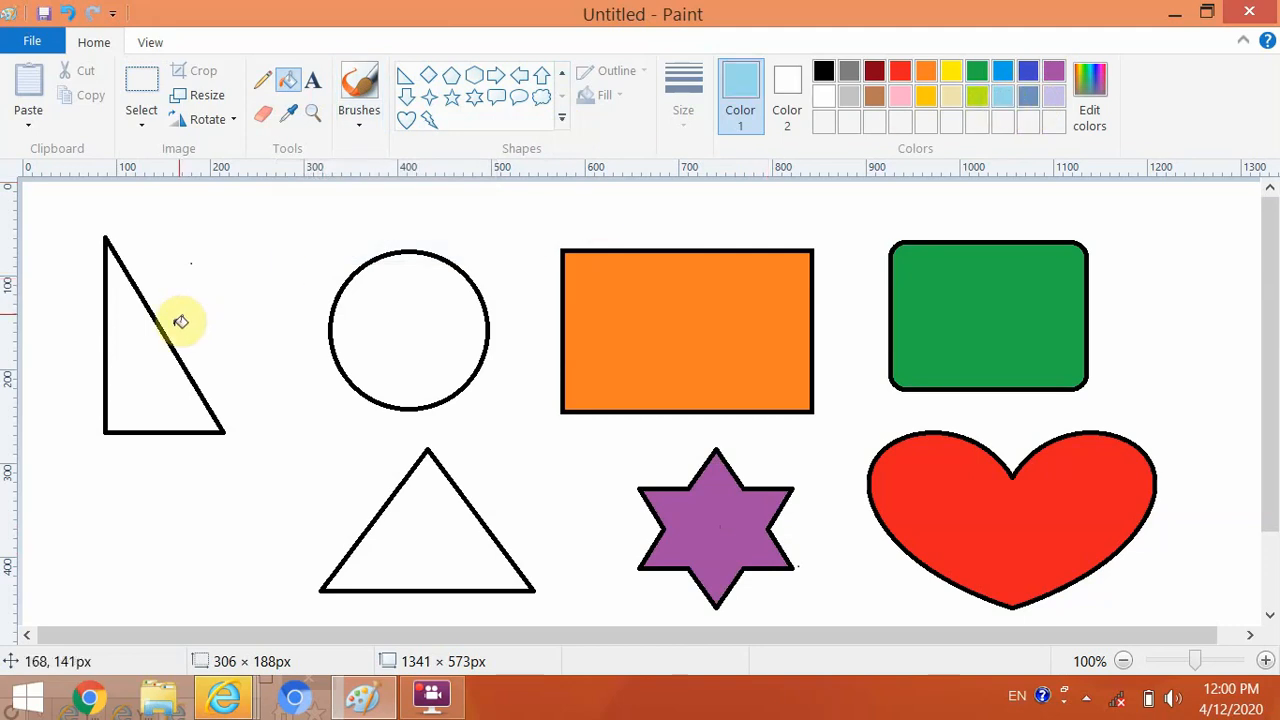
pyautogui.click(162, 367)
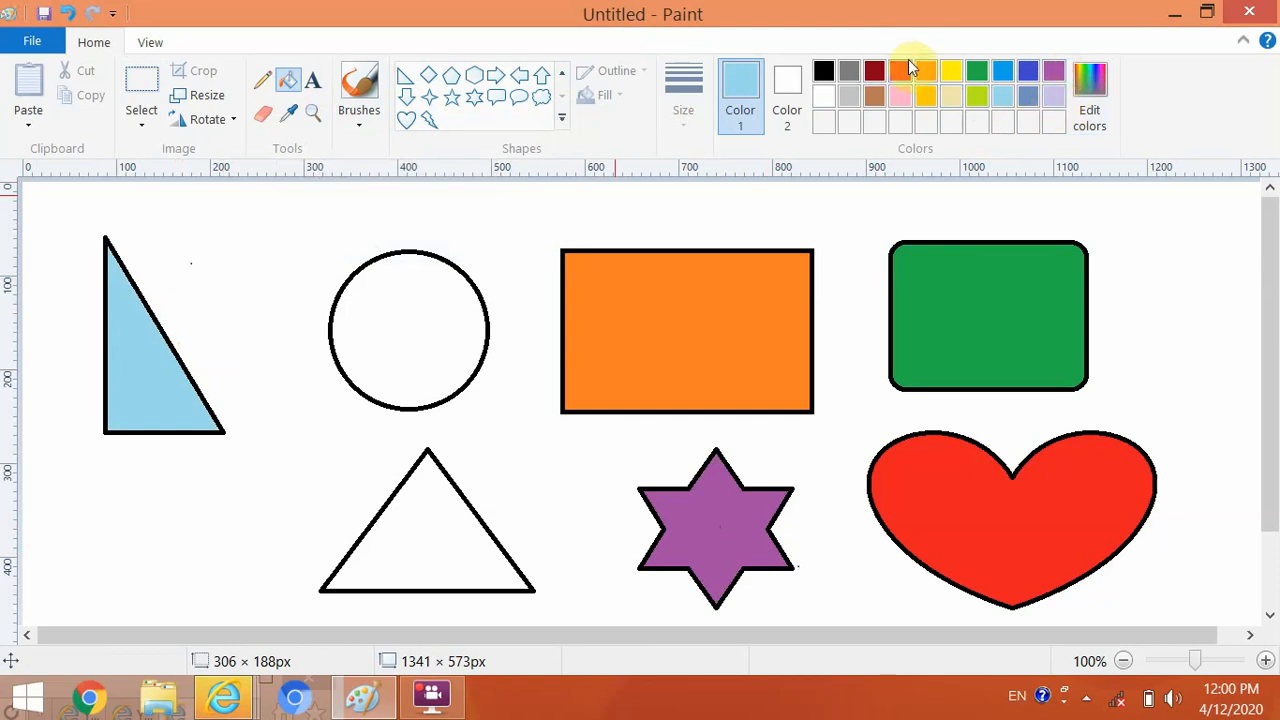
# Fill the circle with yellow and the triangle below it with green.
pyautogui.click(950, 72)
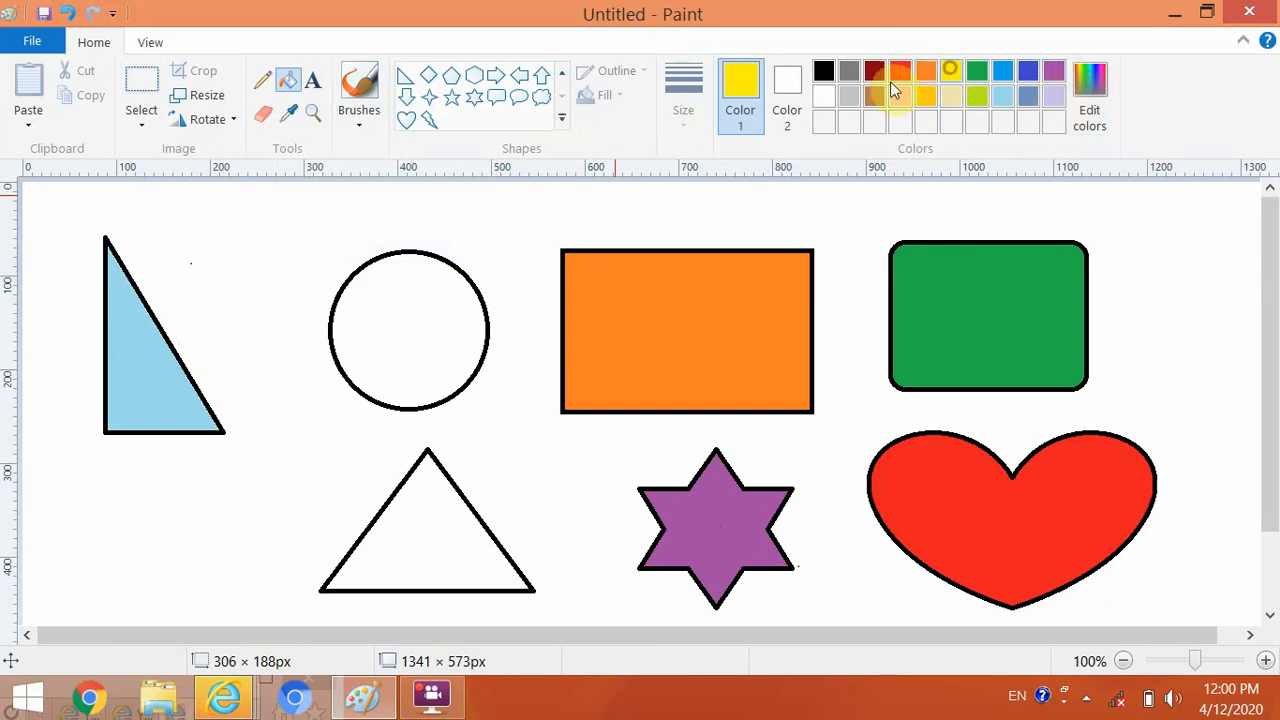
pyautogui.click(403, 316)
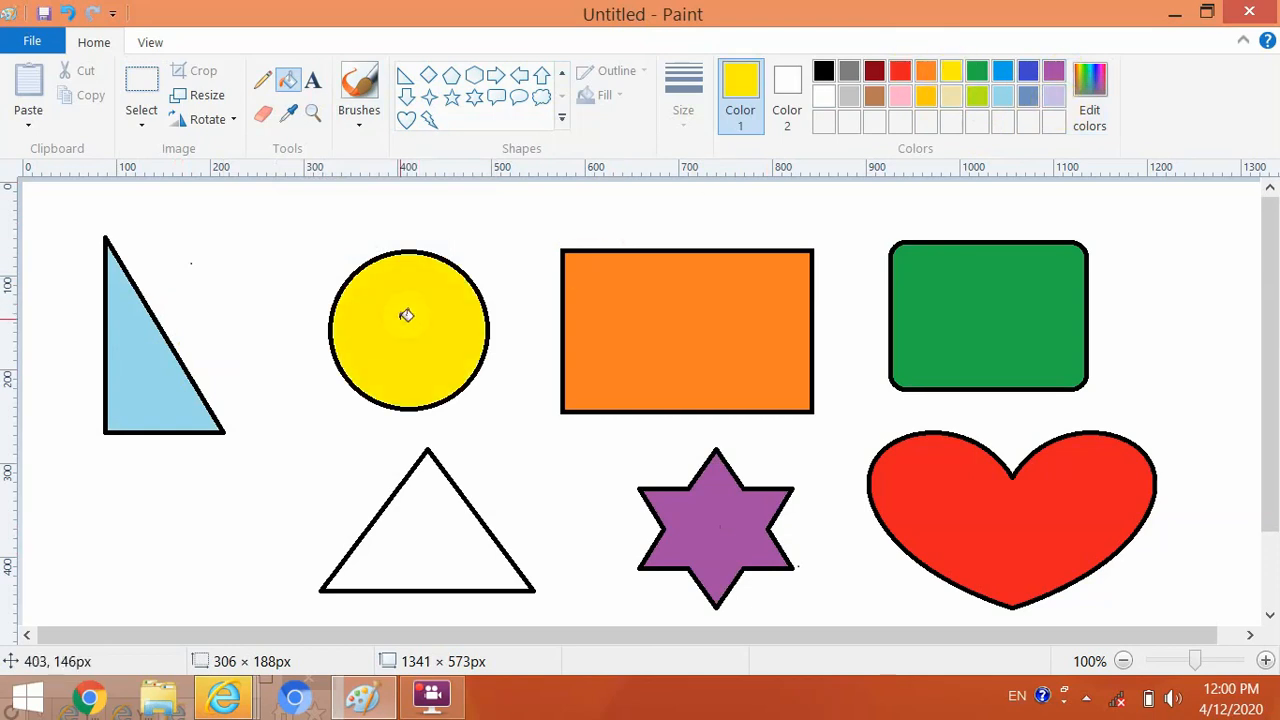
pyautogui.click(975, 77)
pyautogui.click(447, 530)
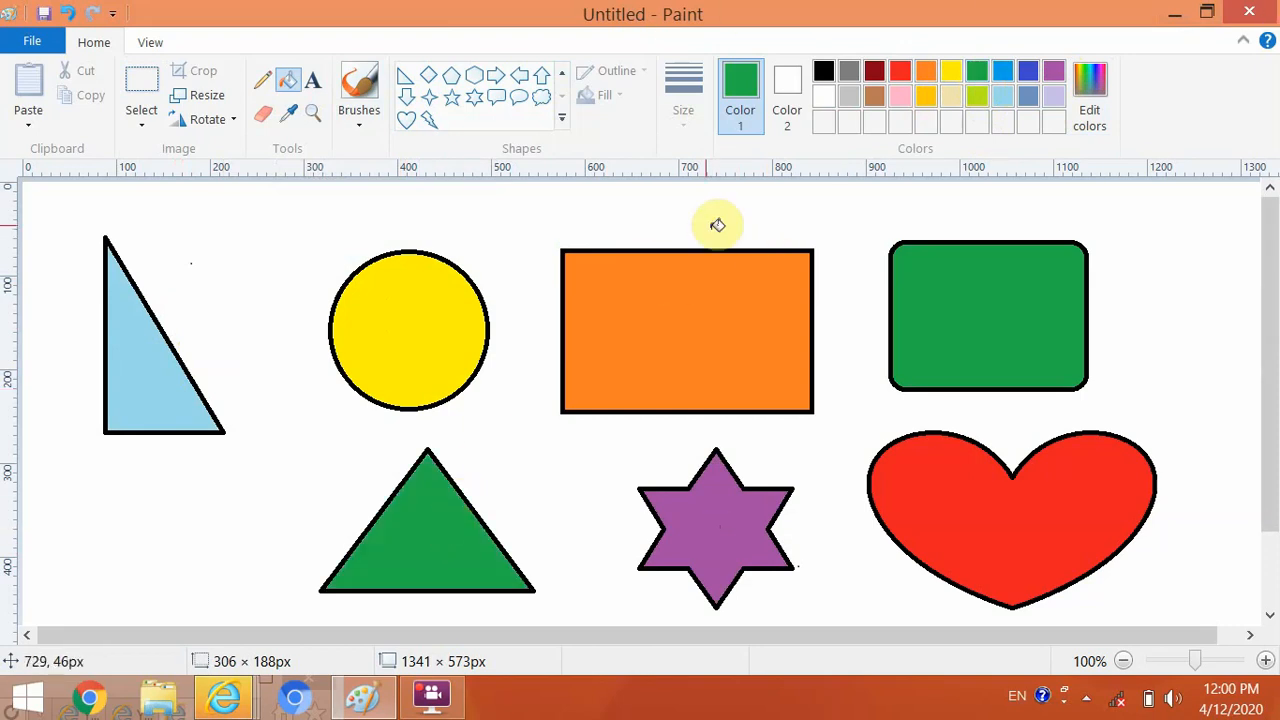
# Enlarge the eraser and erase all the colored shapes from the canvas.
pyautogui.click(269, 118)
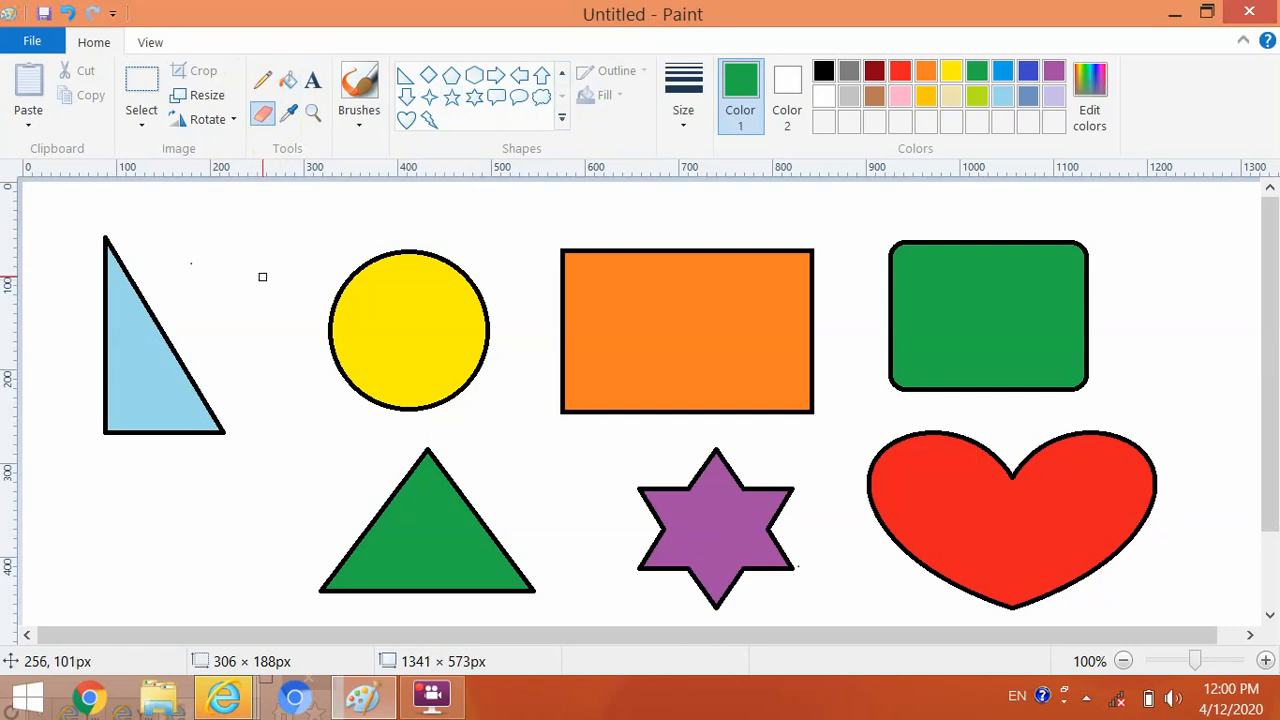
pyautogui.hotkey('ctrl', '+')
pyautogui.hotkey('ctrl', '+')
pyautogui.hotkey('ctrl', '+')
pyautogui.hotkey('ctrl', '+')
pyautogui.hotkey('ctrl', '+')
pyautogui.hotkey('ctrl', '+')
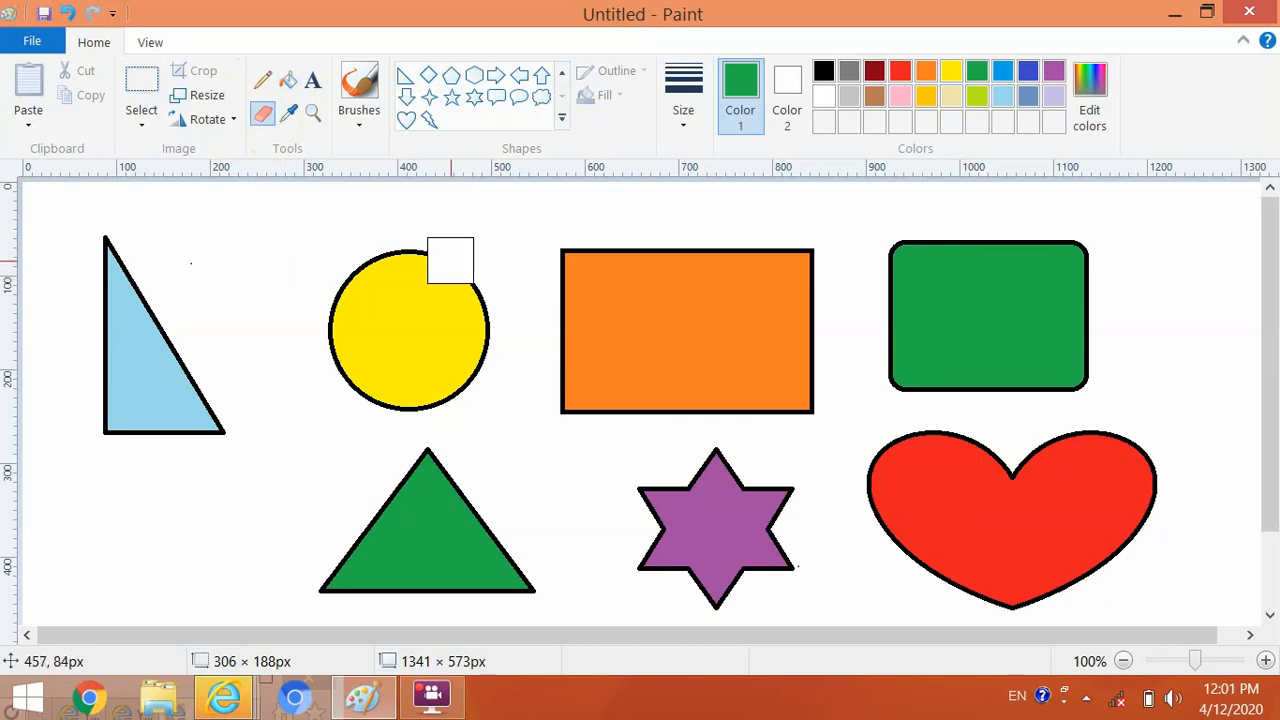
pyautogui.moveTo(450, 260)
pyautogui.mouseDown()
pyautogui.moveTo(476, 472)
pyautogui.moveTo(488, 248)
pyautogui.moveTo(400, 444)
pyautogui.moveTo(420, 214)
pyautogui.moveTo(391, 393)
pyautogui.moveTo(374, 254)
pyautogui.moveTo(355, 380)
pyautogui.moveTo(344, 234)
pyautogui.moveTo(289, 335)
pyautogui.moveTo(250, 360)
pyautogui.moveTo(133, 375)
pyautogui.moveTo(245, 369)
pyautogui.moveTo(100, 255)
pyautogui.moveTo(101, 229)
pyautogui.moveTo(116, 368)
pyautogui.moveTo(107, 426)
pyautogui.moveTo(114, 379)
pyautogui.moveTo(244, 416)
pyautogui.moveTo(139, 424)
pyautogui.moveTo(370, 356)
pyautogui.moveTo(389, 507)
pyautogui.moveTo(414, 452)
pyautogui.moveTo(415, 500)
pyautogui.moveTo(430, 477)
pyautogui.moveTo(469, 519)
pyautogui.moveTo(430, 550)
pyautogui.moveTo(331, 550)
pyautogui.moveTo(681, 595)
pyautogui.moveTo(311, 589)
pyautogui.moveTo(823, 534)
pyautogui.moveTo(590, 496)
pyautogui.moveTo(434, 413)
pyautogui.moveTo(537, 439)
pyautogui.moveTo(675, 324)
pyautogui.moveTo(516, 309)
pyautogui.moveTo(432, 317)
pyautogui.moveTo(1105, 375)
pyautogui.moveTo(834, 220)
pyautogui.moveTo(500, 225)
pyautogui.moveTo(864, 303)
pyautogui.moveTo(1056, 310)
pyautogui.moveTo(1070, 284)
pyautogui.moveTo(694, 209)
pyautogui.moveTo(1076, 271)
pyautogui.moveTo(391, 207)
pyautogui.moveTo(552, 269)
pyautogui.moveTo(676, 279)
pyautogui.moveTo(520, 266)
pyautogui.moveTo(779, 374)
pyautogui.moveTo(666, 401)
pyautogui.moveTo(439, 342)
pyautogui.moveTo(589, 384)
pyautogui.moveTo(1029, 460)
pyautogui.moveTo(1050, 448)
pyautogui.moveTo(930, 439)
pyautogui.moveTo(897, 491)
pyautogui.moveTo(1151, 538)
pyautogui.moveTo(1185, 585)
pyautogui.moveTo(654, 497)
pyautogui.moveTo(598, 531)
pyautogui.moveTo(738, 592)
pyautogui.moveTo(976, 610)
pyautogui.moveTo(1096, 594)
pyautogui.moveTo(1110, 324)
pyautogui.moveTo(1098, 243)
pyautogui.moveTo(1054, 247)
pyautogui.mouseUp()
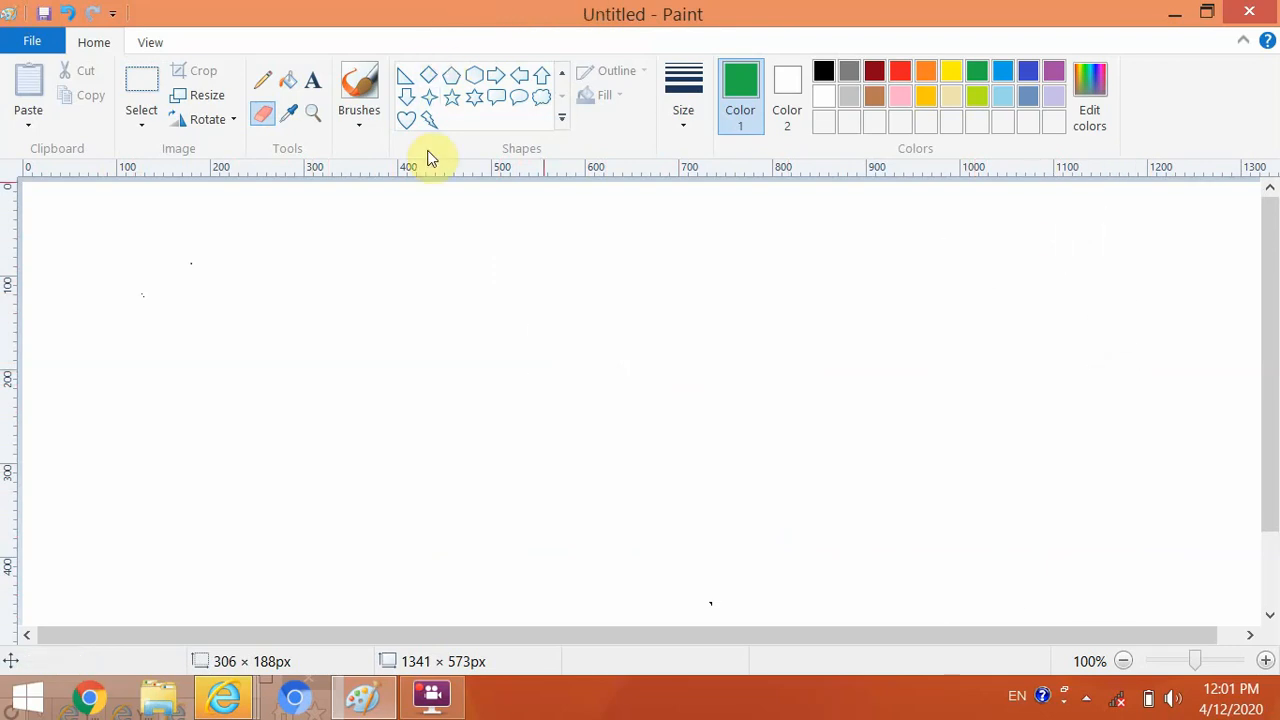
# Draw two black horizontal lines, about 421 px and 430 px long, one below the other in the canvas's upper part.
pyautogui.click(565, 77)
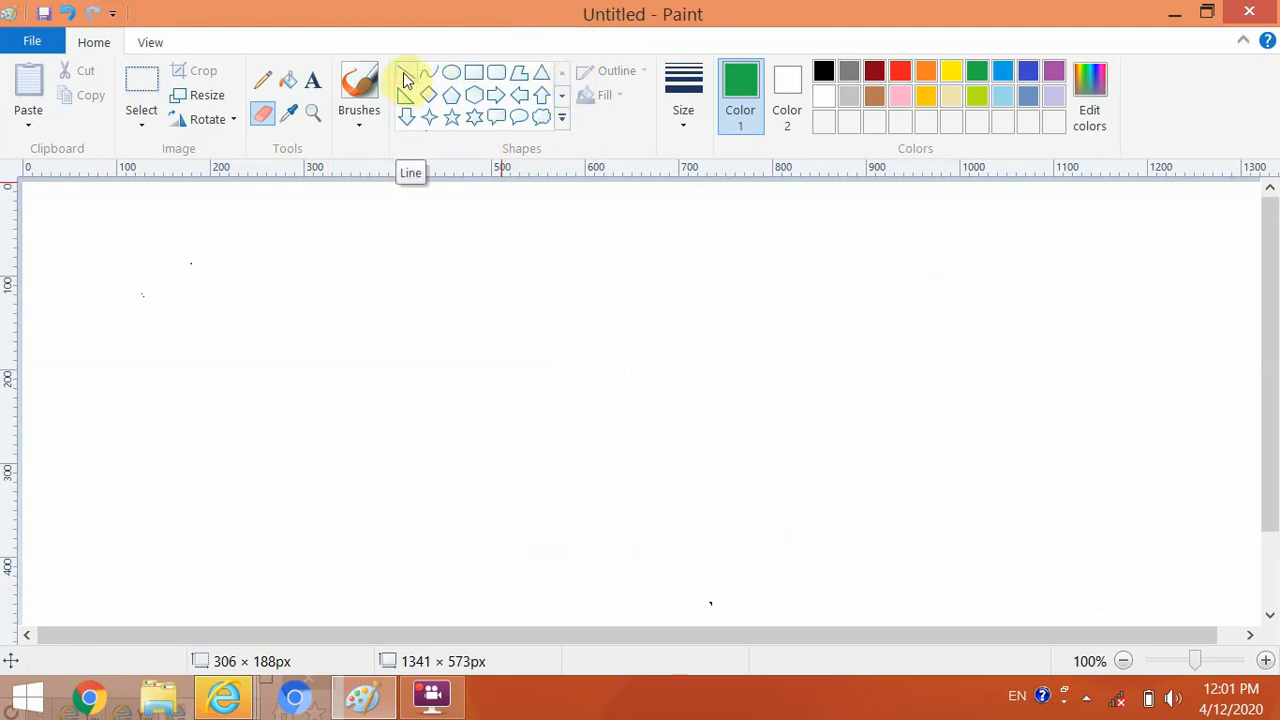
pyautogui.click(404, 74)
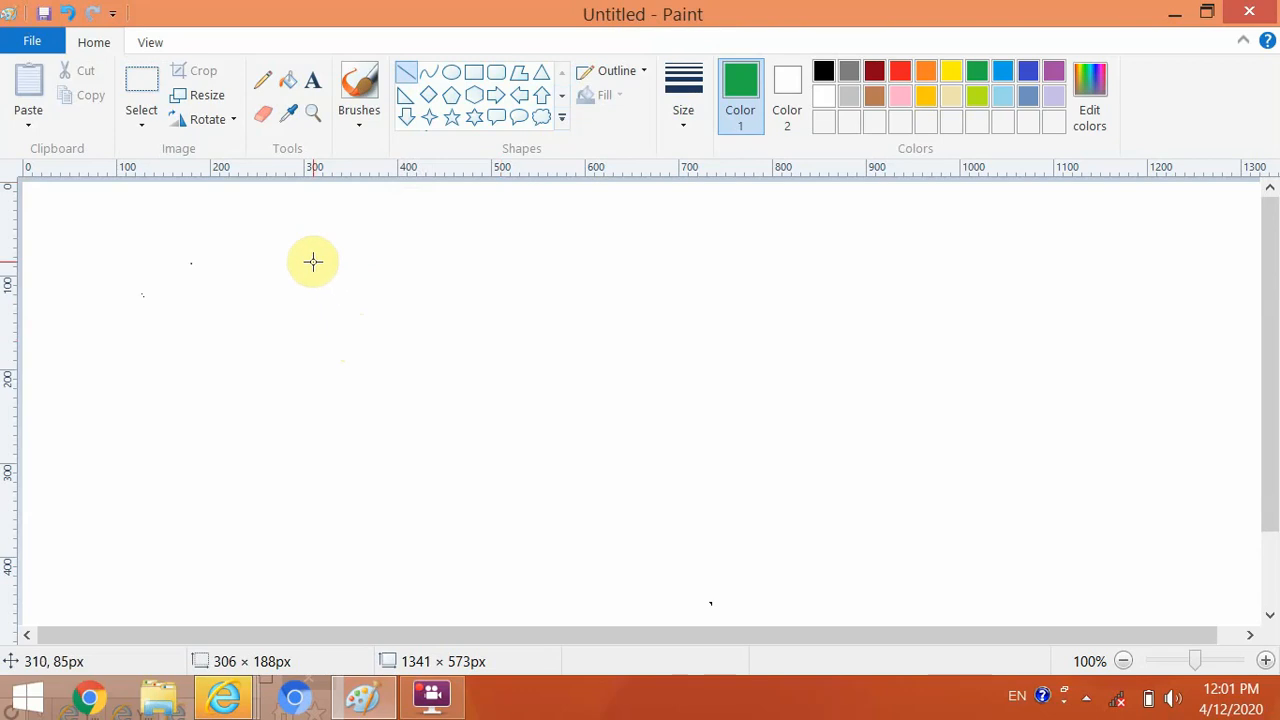
pyautogui.moveTo(312, 261); pyautogui.dragTo(707, 260)
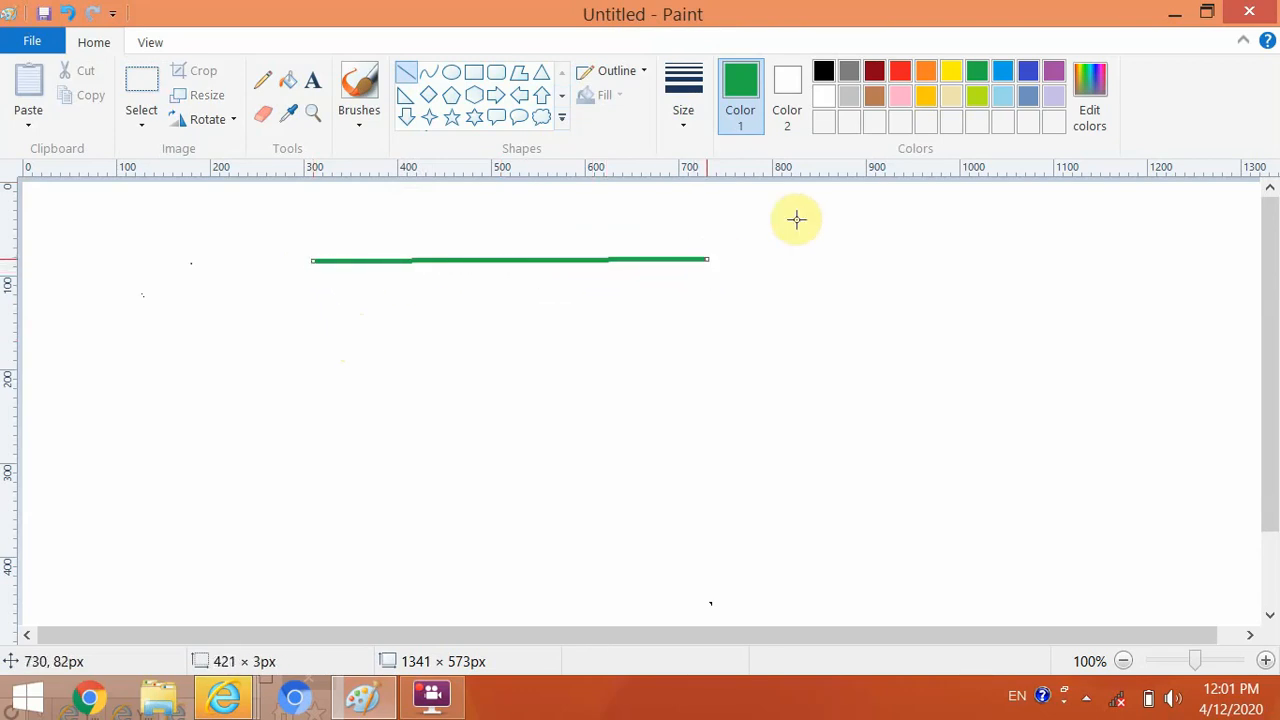
pyautogui.click(823, 71)
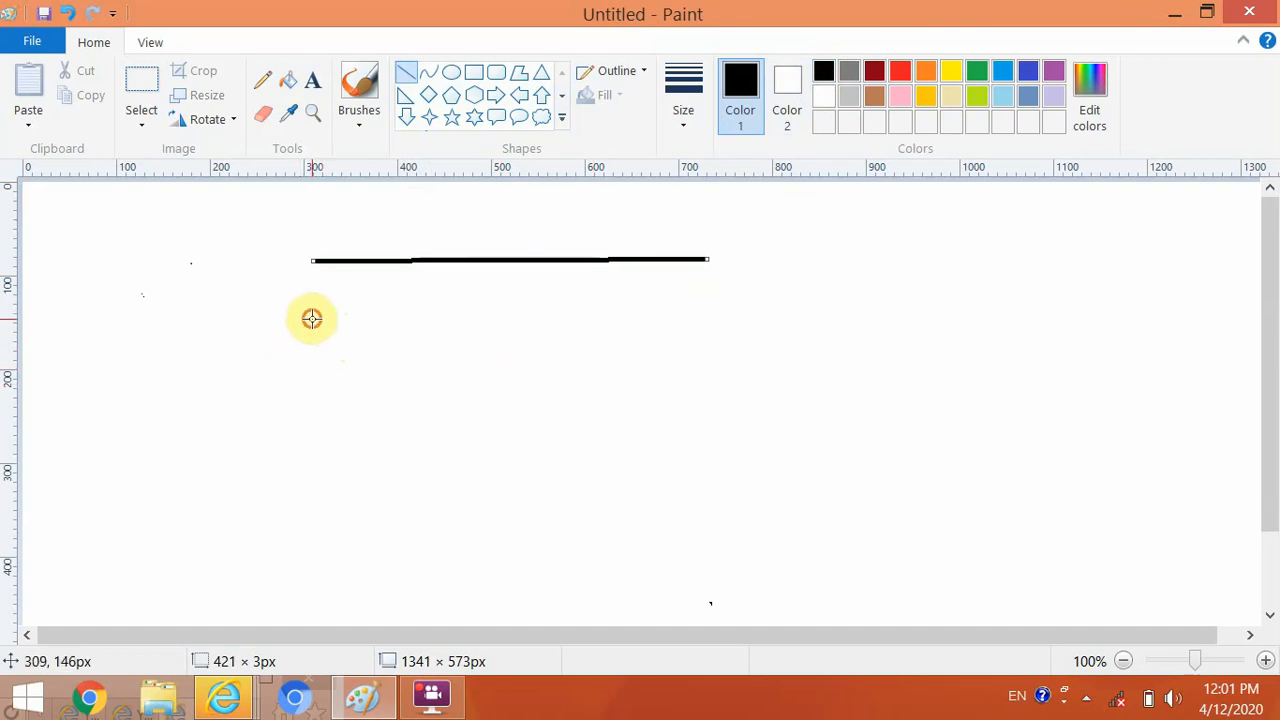
pyautogui.moveTo(312, 318); pyautogui.dragTo(714, 319)
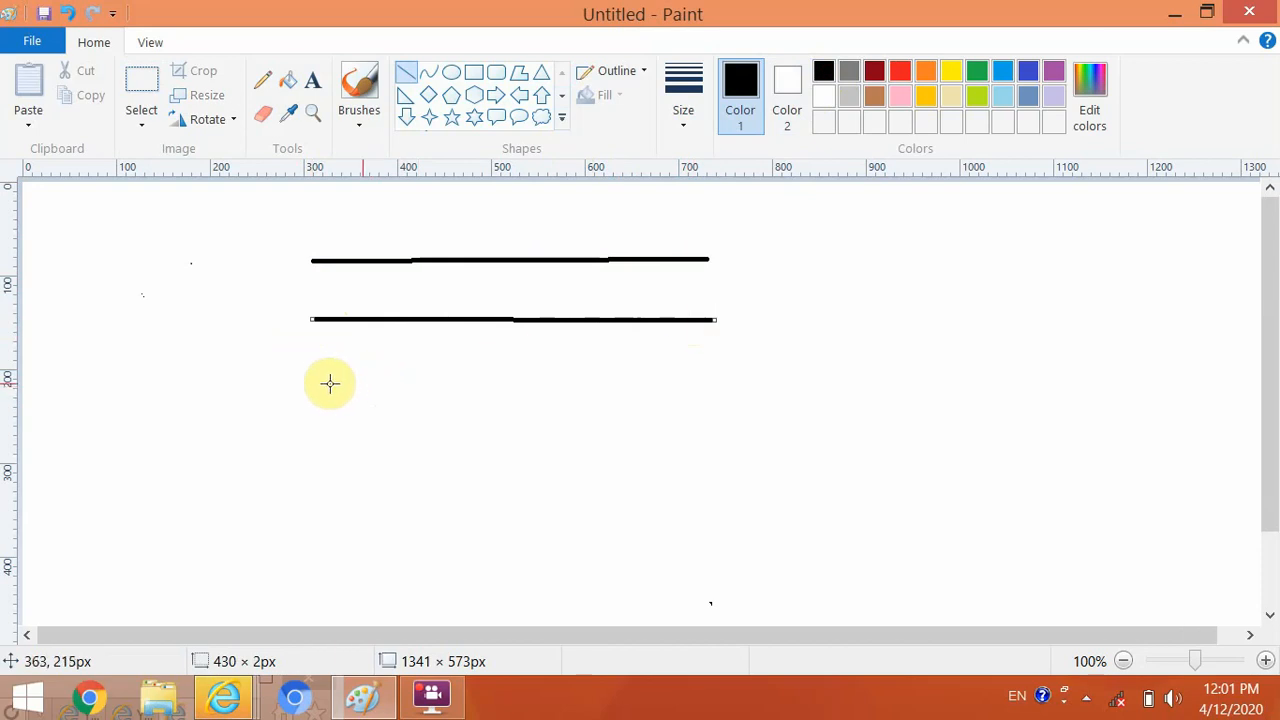
# Draw two more black horizontal lines below the existing pair, evenly spaced, making the lowest about 459 px long.
pyautogui.moveTo(316, 377); pyautogui.dragTo(734, 374)
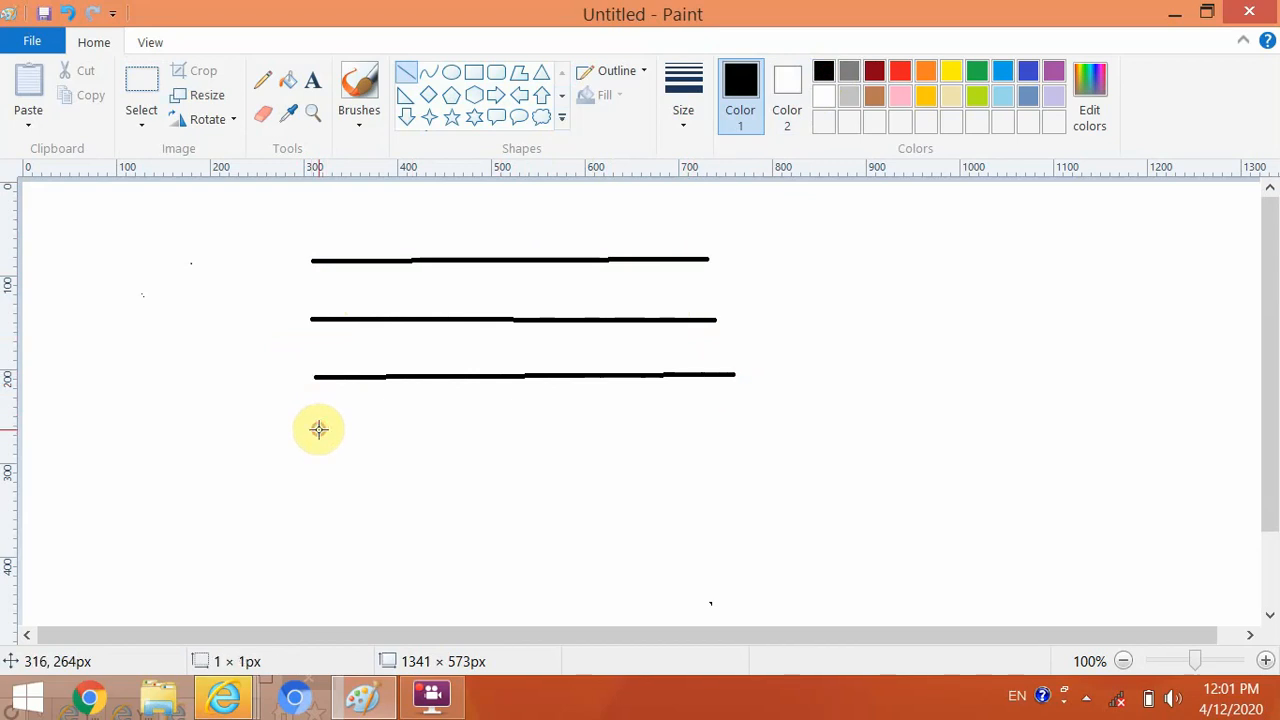
pyautogui.moveTo(318, 429); pyautogui.dragTo(749, 429)
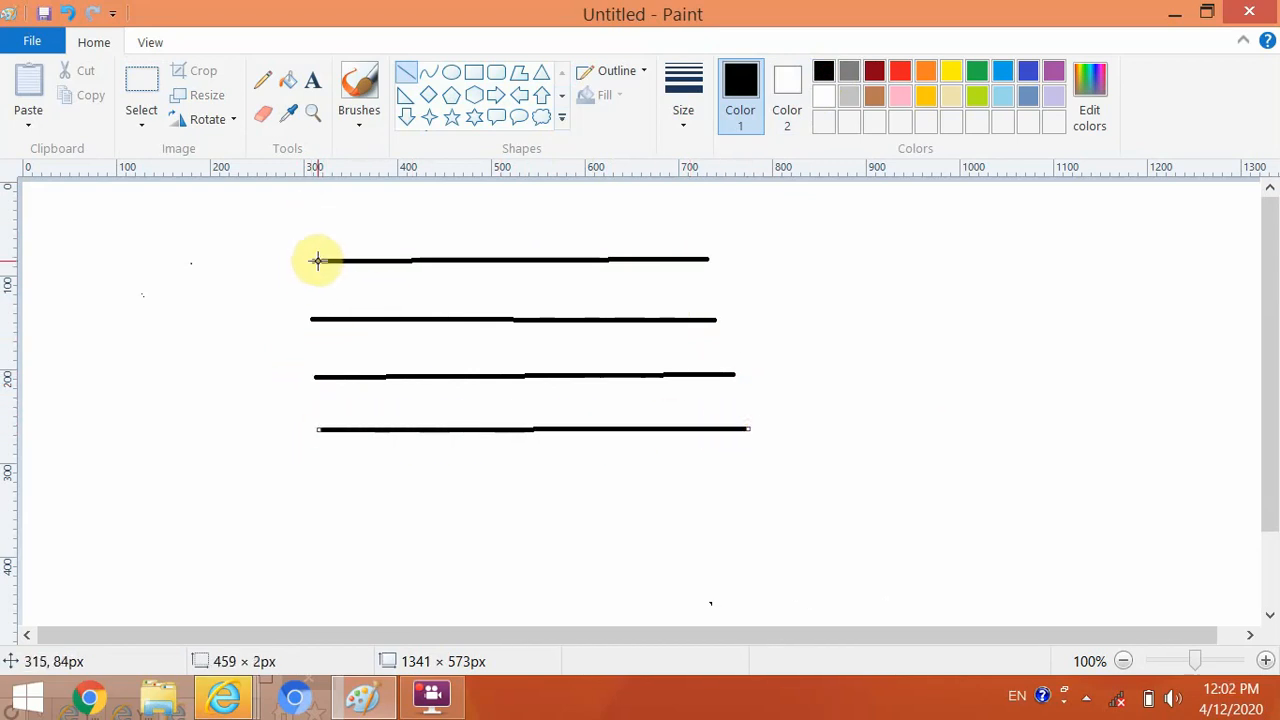
# Draw the flag's pole about 382 px tall and its slanted outer edge about 189 px tall, and erase the line ends beyond that edge.
pyautogui.moveTo(316, 261); pyautogui.dragTo(323, 617)
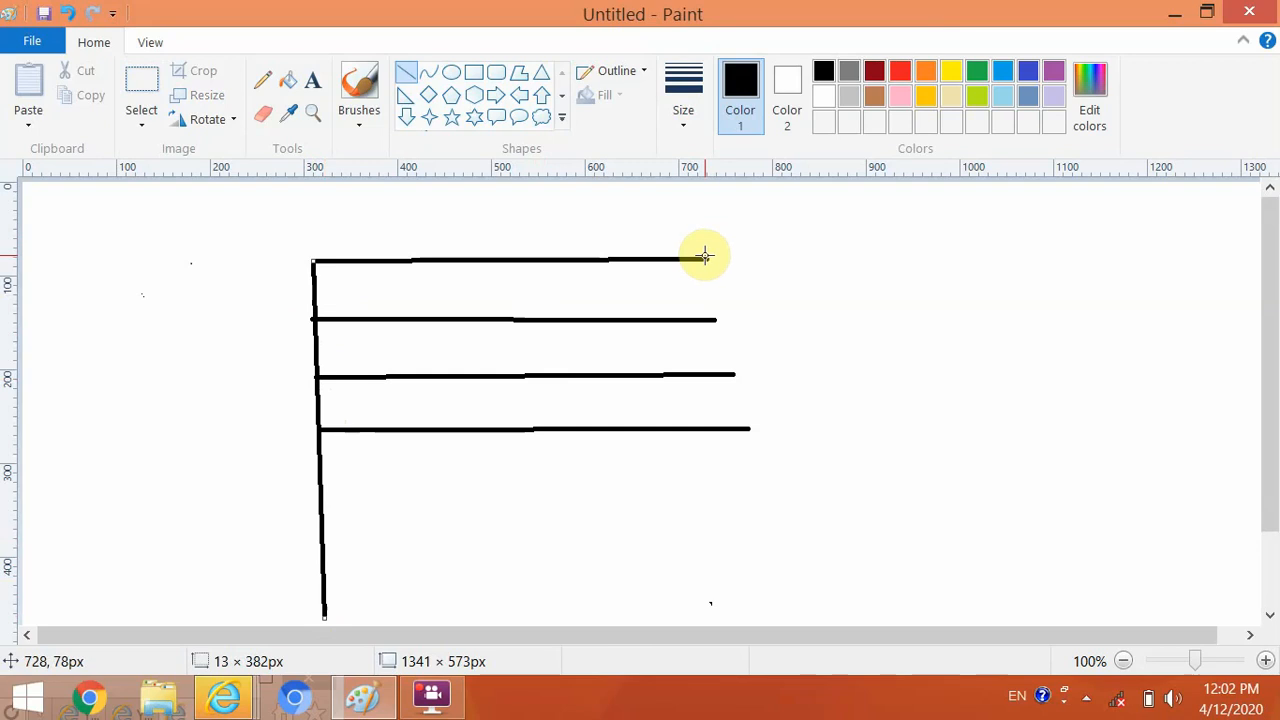
pyautogui.moveTo(704, 256); pyautogui.dragTo(729, 428)
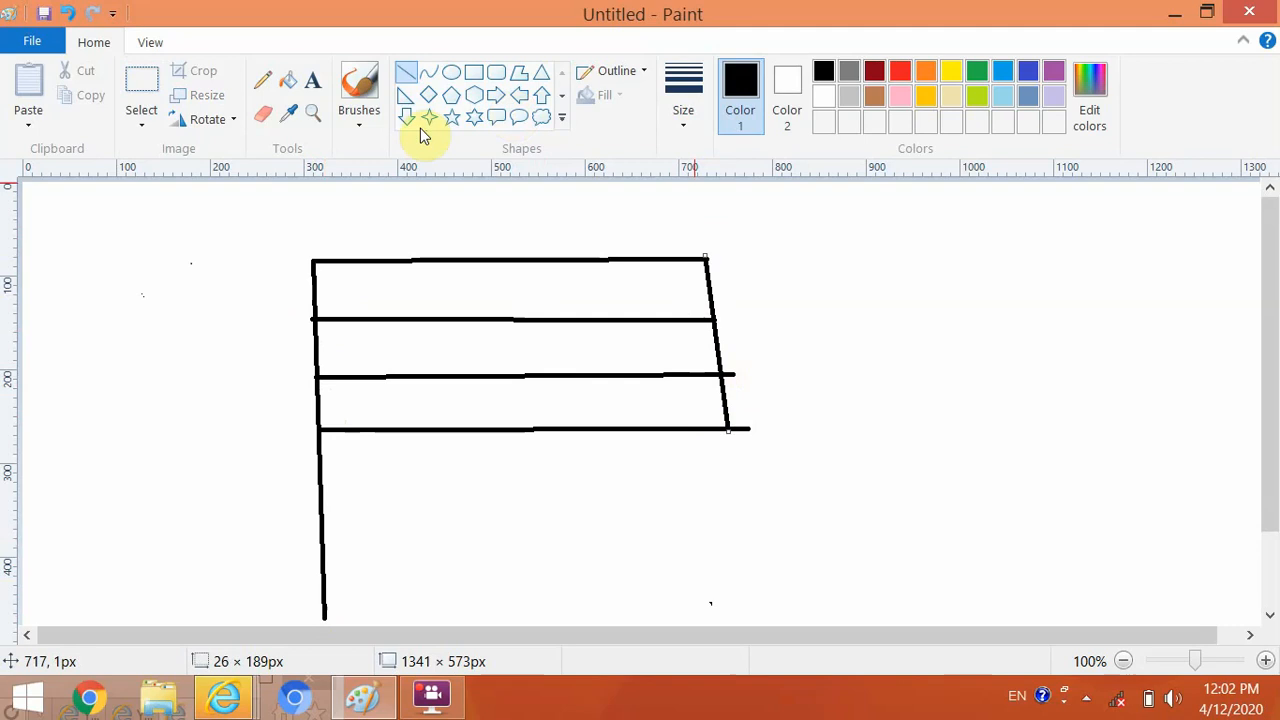
pyautogui.click(265, 120)
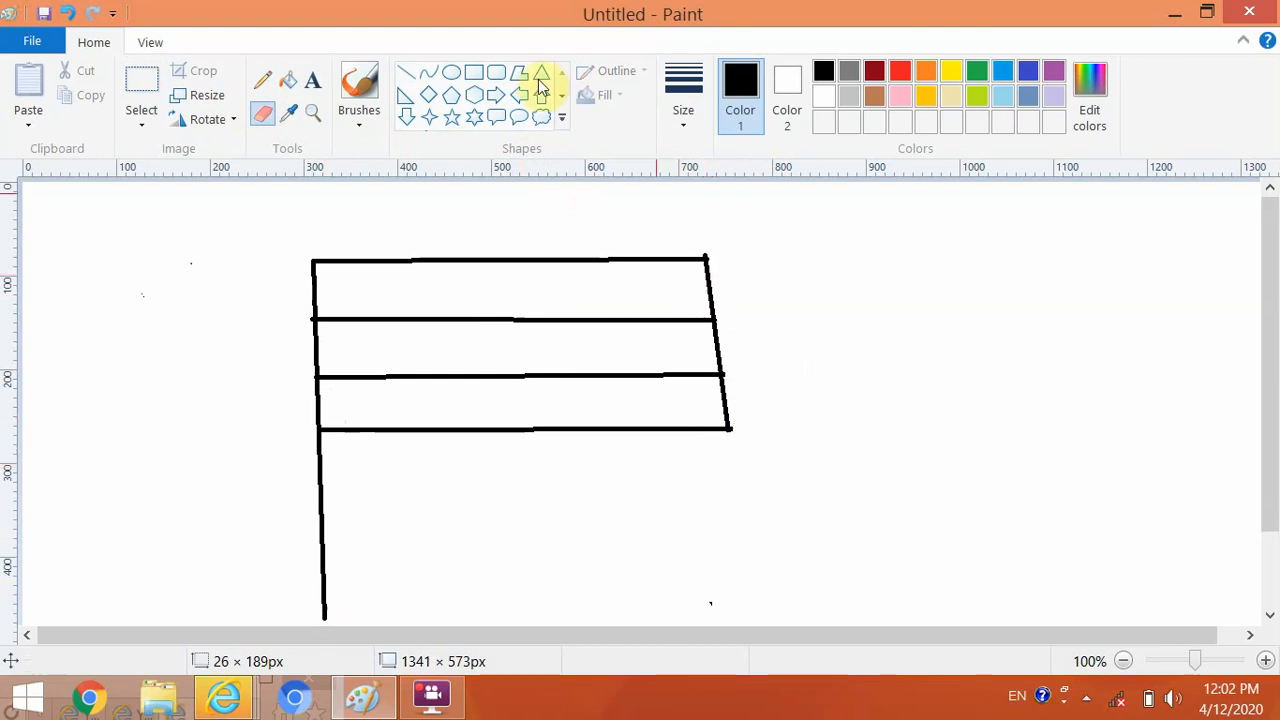
# Draw an ellipse about 86 × 63 px in the center of the flag's middle stripe.
pyautogui.click(450, 73)
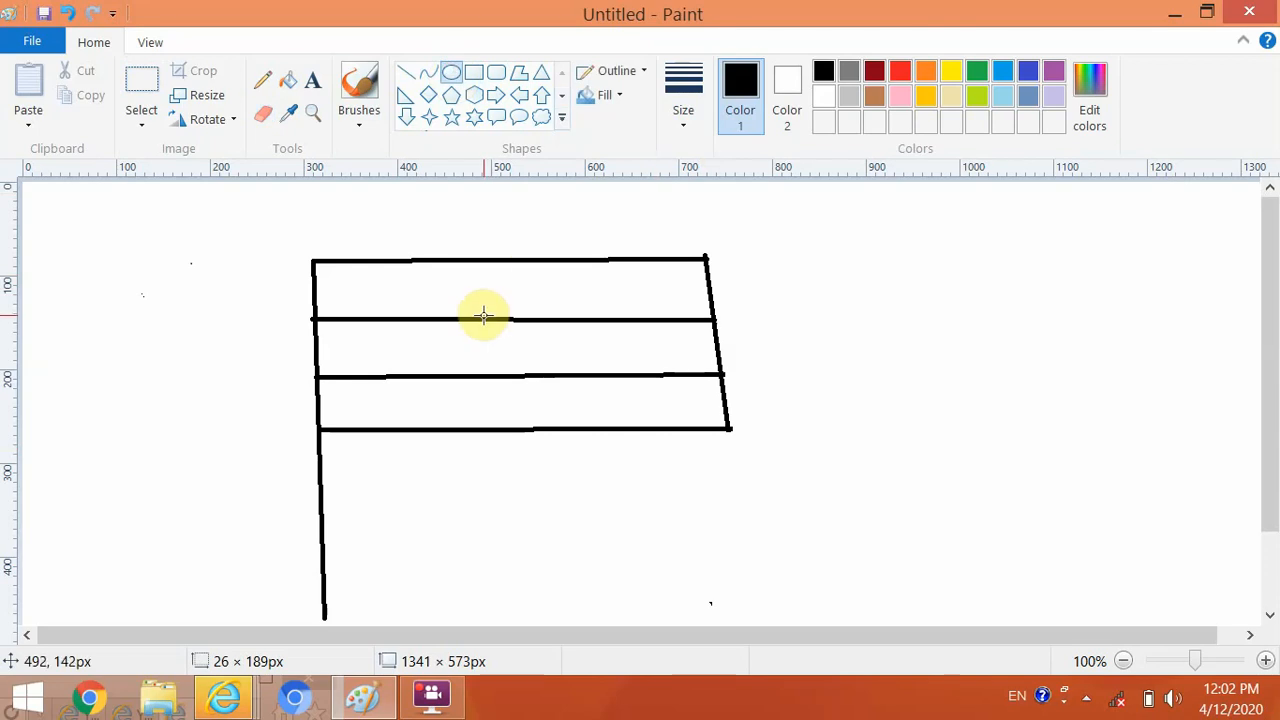
pyautogui.moveTo(470, 318); pyautogui.dragTo(549, 377)
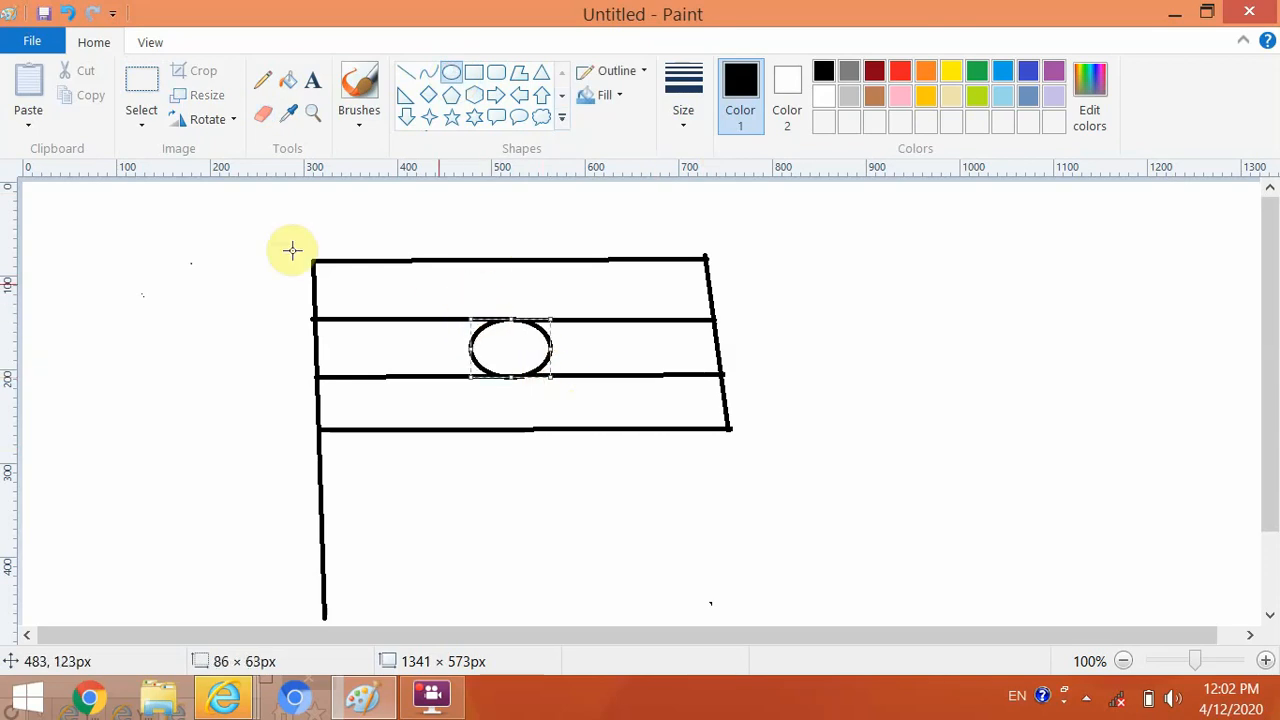
pyautogui.click(225, 213)
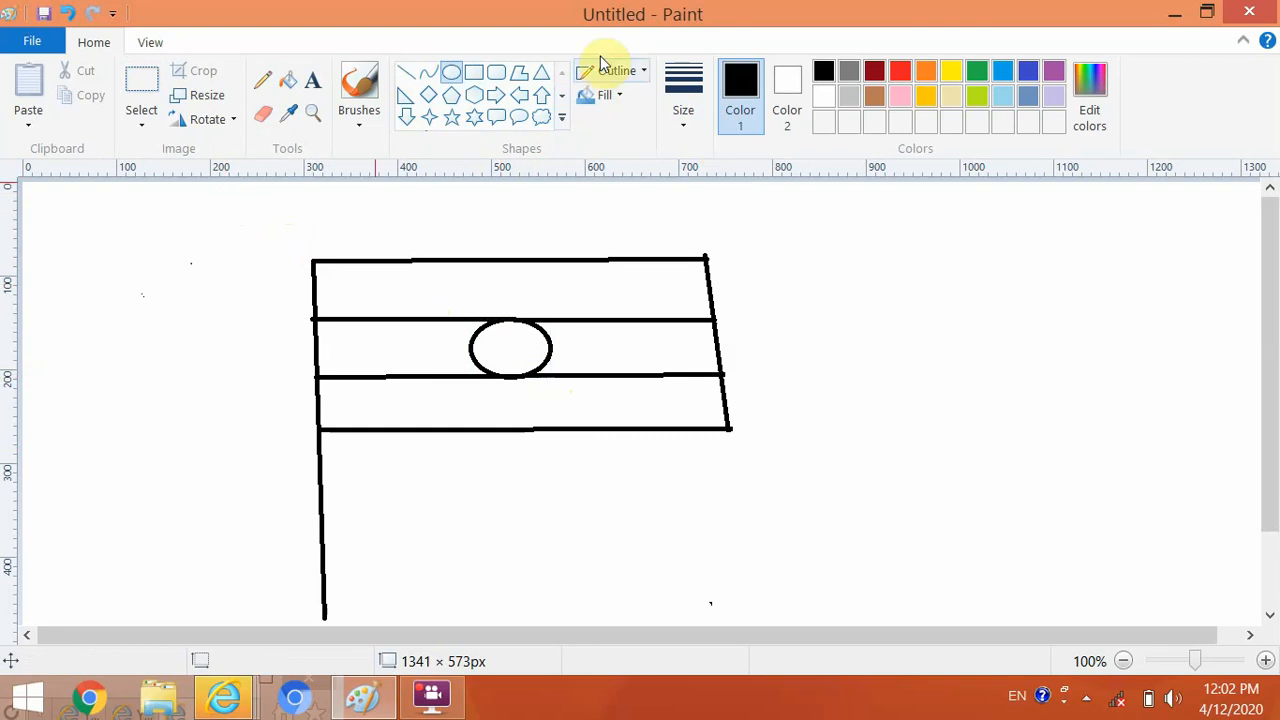
# Draw straight vertical, horizontal and diagonal lines across the ellipse as the spokes of a wheel.
pyautogui.click(406, 76)
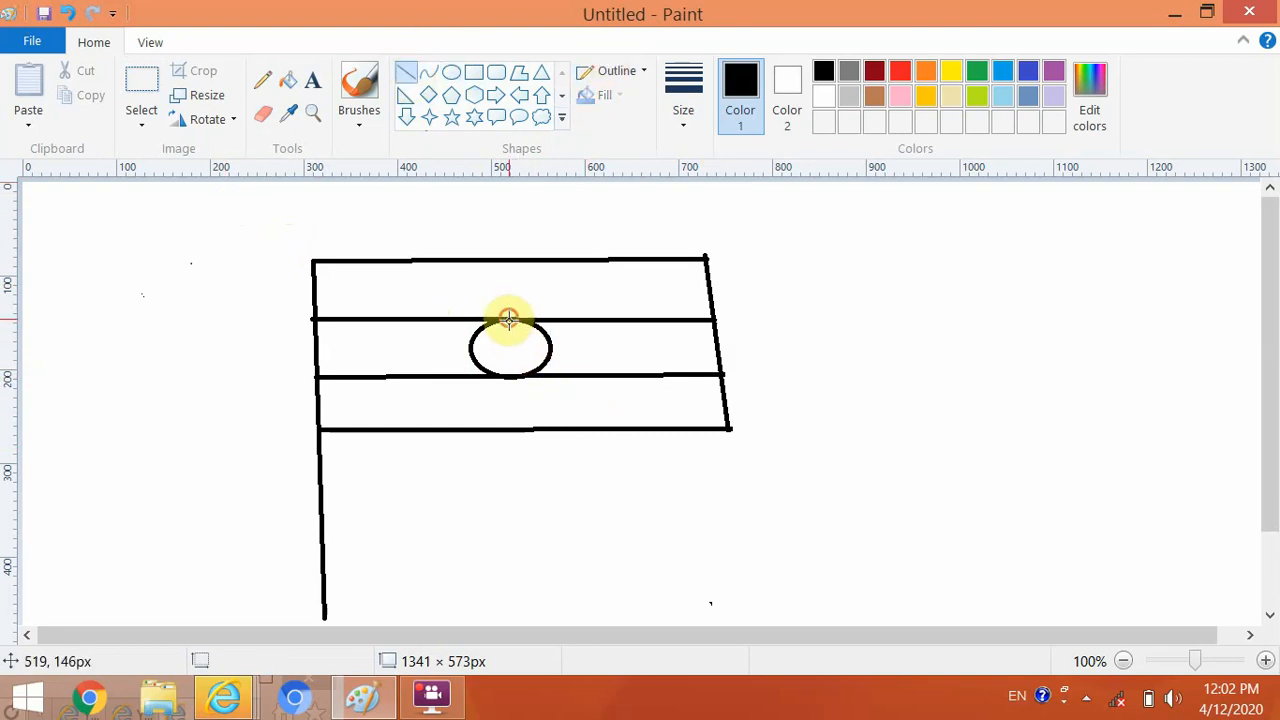
pyautogui.moveTo(509, 318); pyautogui.dragTo(515, 374)
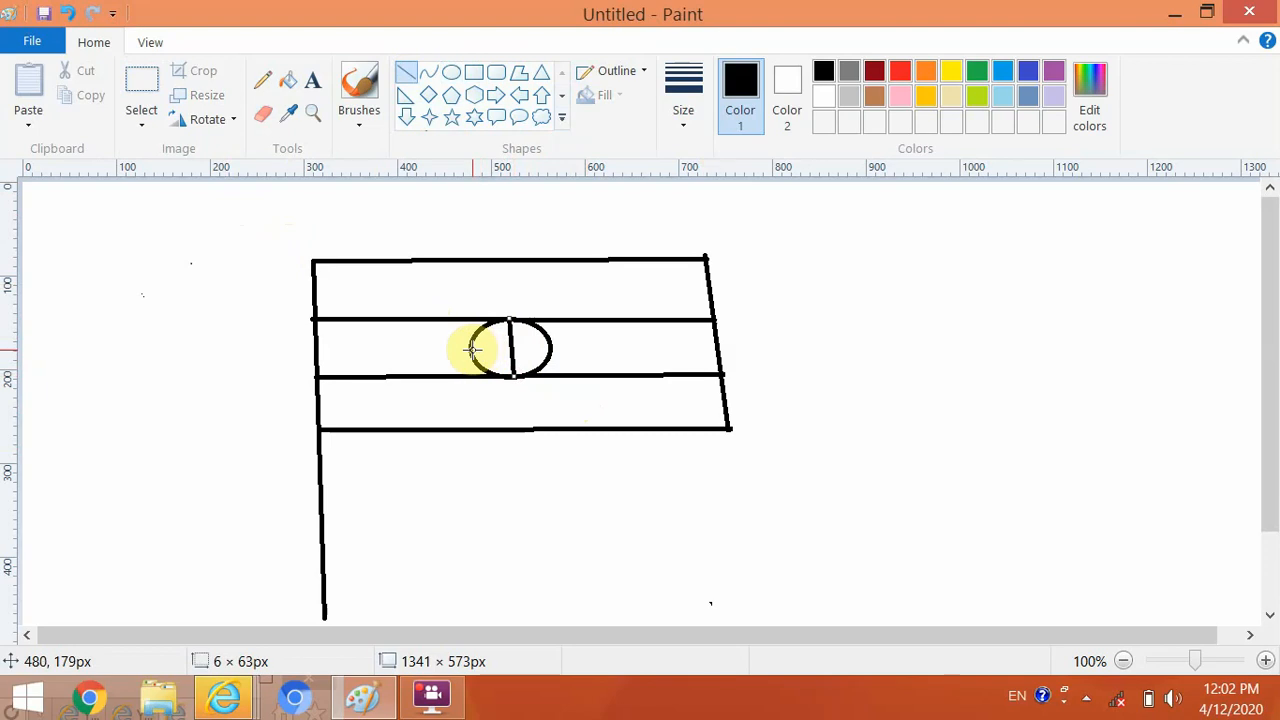
pyautogui.moveTo(470, 348)
pyautogui.mouseDown()
pyautogui.moveTo(549, 347)
pyautogui.moveTo(540, 324)
pyautogui.moveTo(486, 369)
pyautogui.mouseUp()
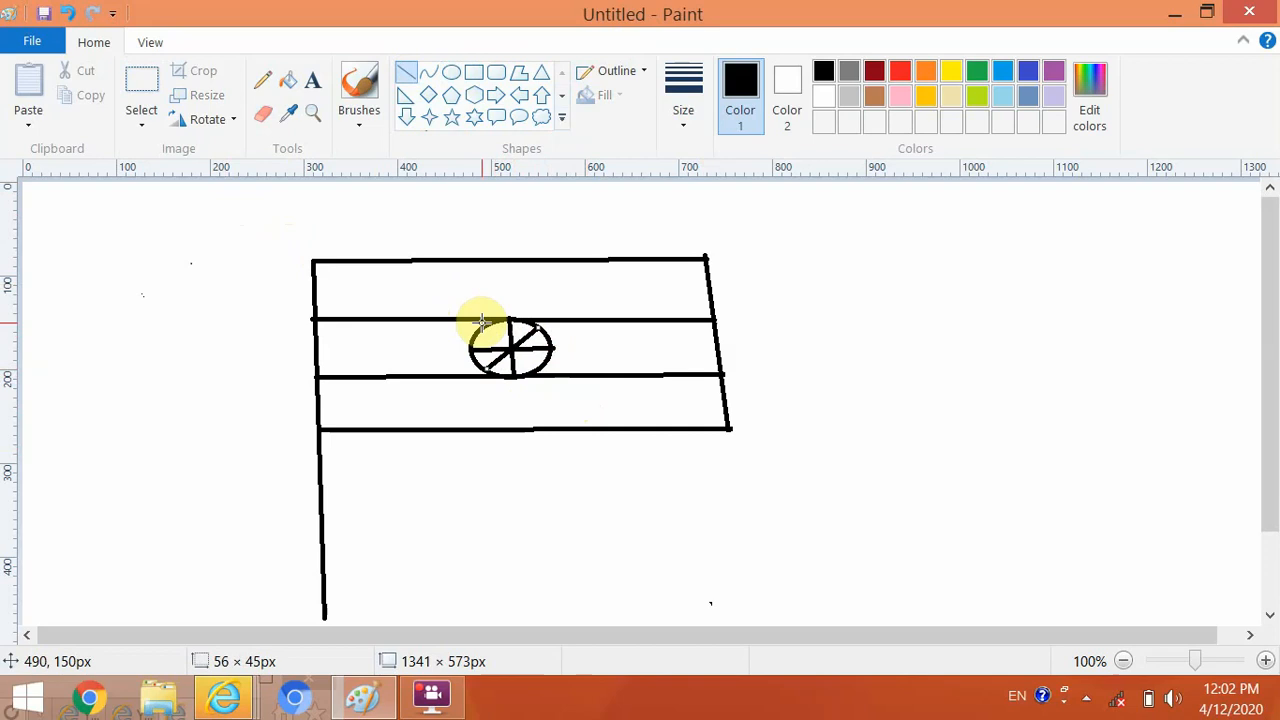
pyautogui.moveTo(482, 325); pyautogui.dragTo(520, 368)
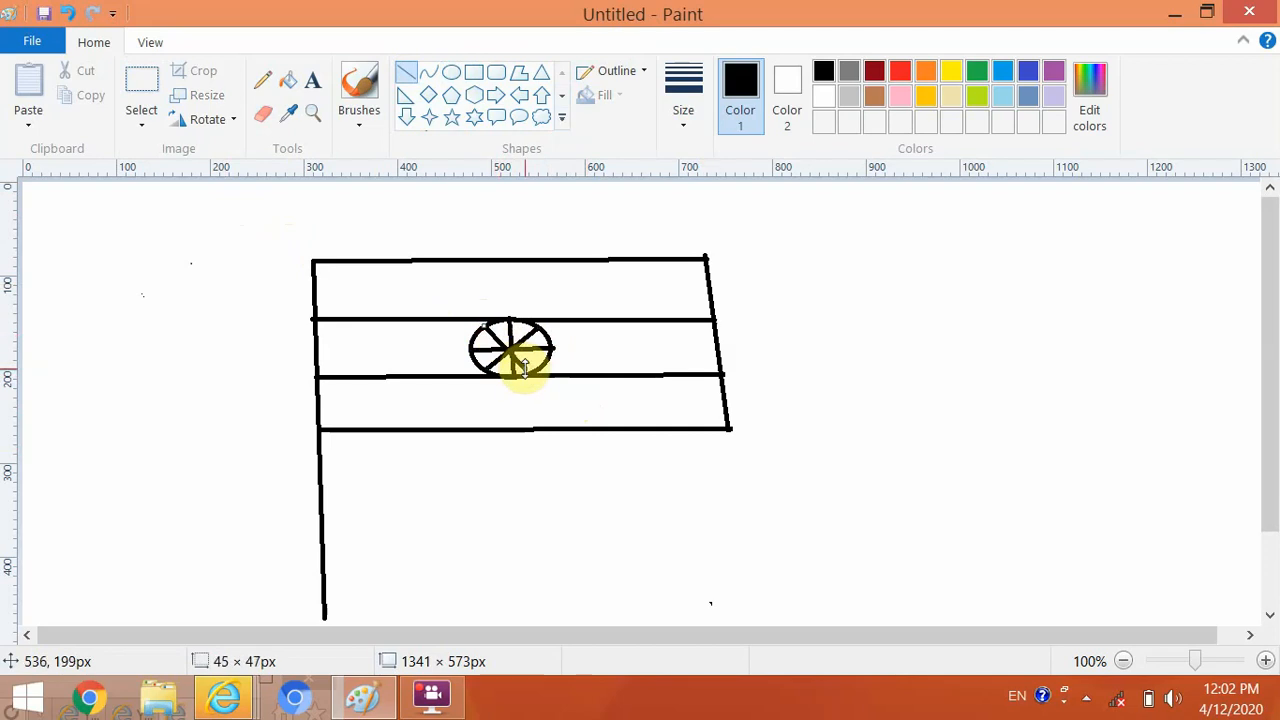
pyautogui.moveTo(530, 362); pyautogui.dragTo(540, 370)
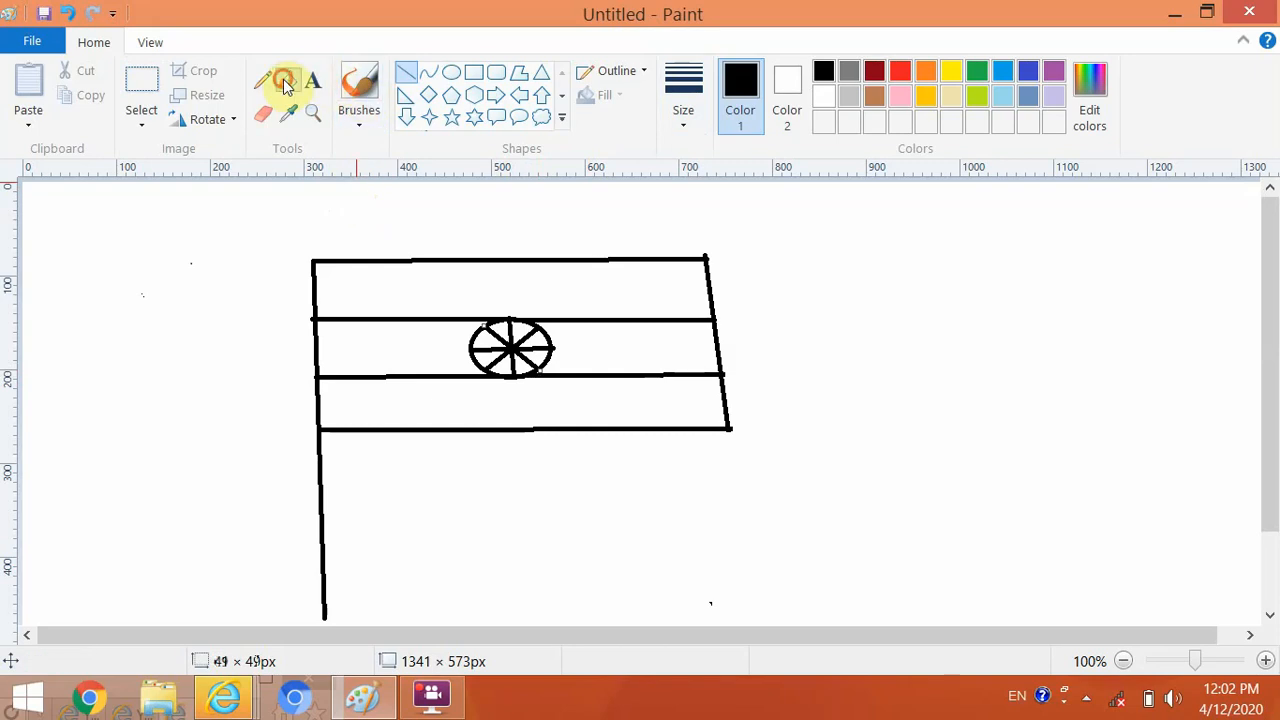
# Fill the flag's top stripe with orange and its bottom stripe with green.
pyautogui.click(286, 82)
pyautogui.click(926, 69)
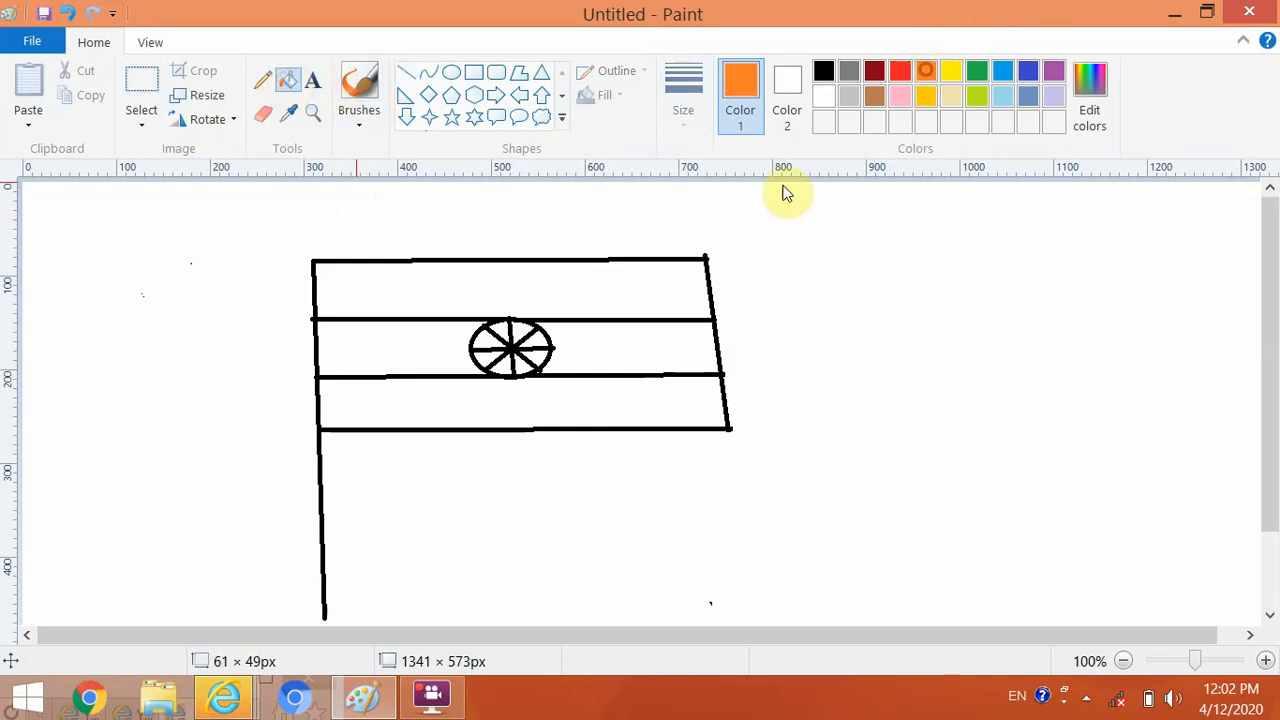
pyautogui.click(671, 287)
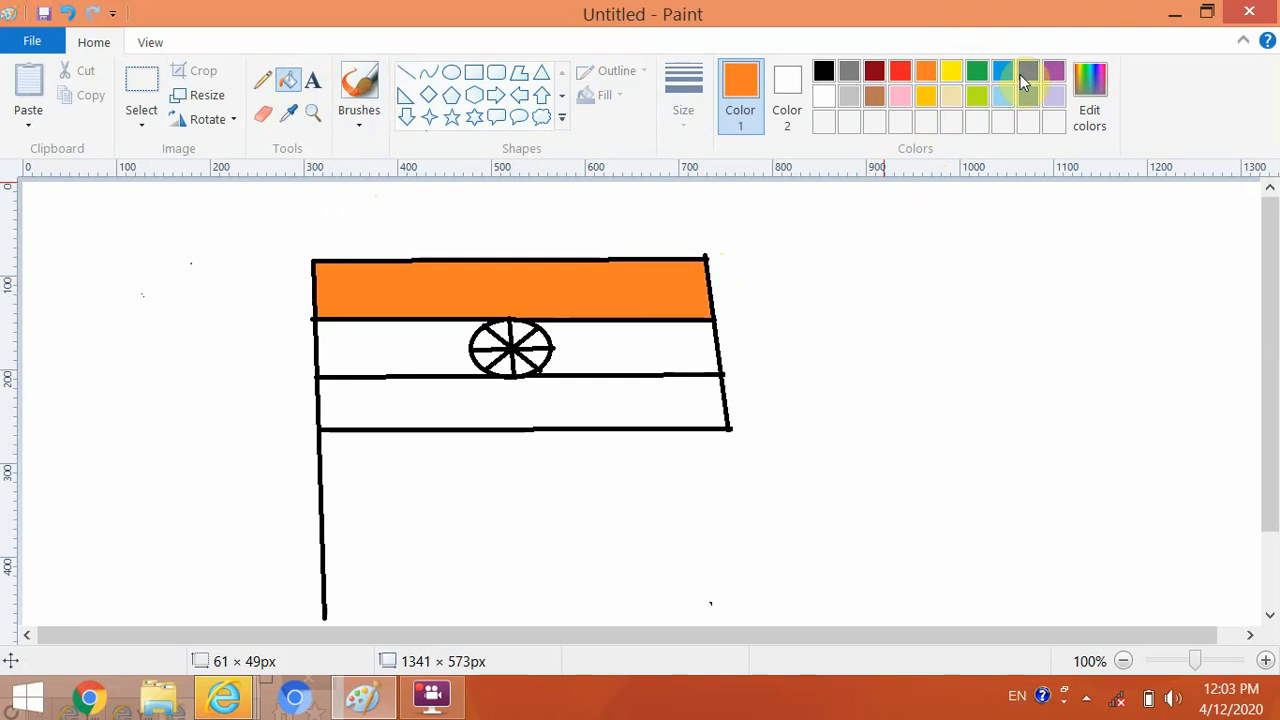
pyautogui.click(686, 400)
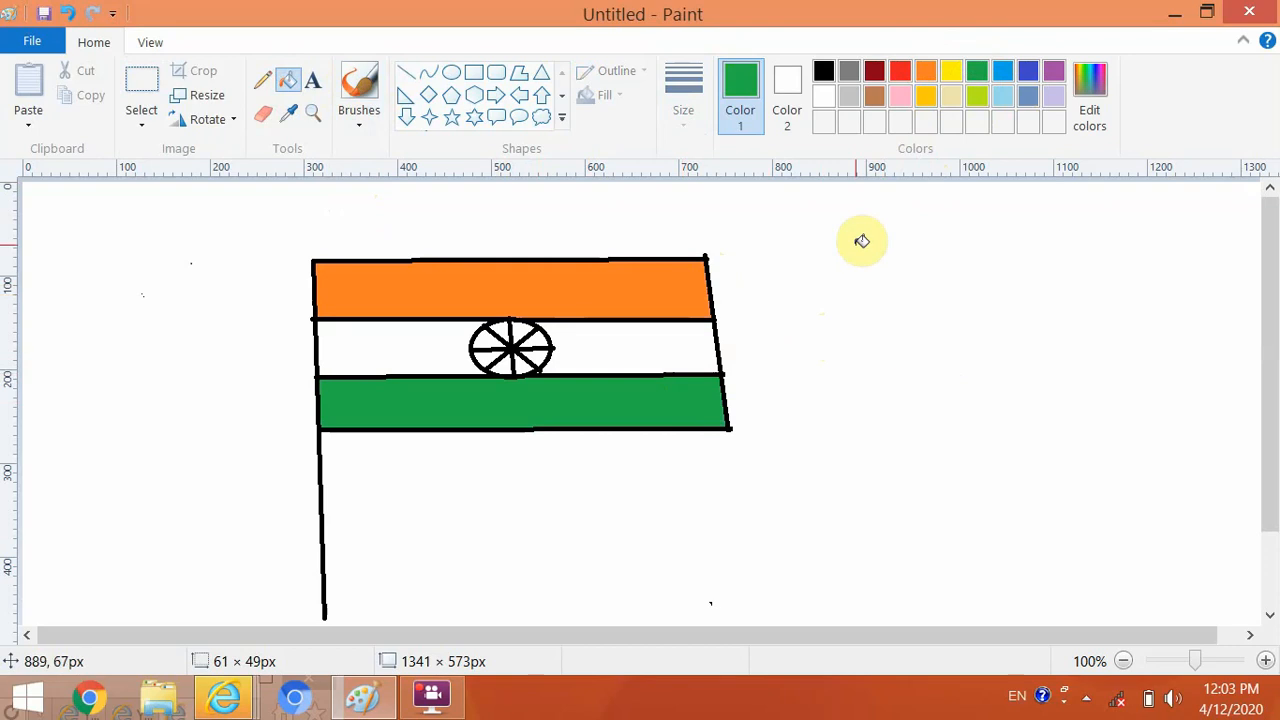
# Erase the whole flag, including its pole, from the canvas.
pyautogui.click(260, 118)
pyautogui.moveTo(297, 266)
pyautogui.mouseDown()
pyautogui.moveTo(767, 299)
pyautogui.moveTo(754, 305)
pyautogui.moveTo(677, 233)
pyautogui.moveTo(700, 332)
pyautogui.moveTo(716, 298)
pyautogui.moveTo(709, 249)
pyautogui.moveTo(696, 467)
pyautogui.moveTo(729, 293)
pyautogui.moveTo(719, 455)
pyautogui.mouseUp()
pyautogui.moveTo(638, 259)
pyautogui.mouseDown()
pyautogui.moveTo(609, 200)
pyautogui.moveTo(566, 529)
pyautogui.moveTo(577, 271)
pyautogui.moveTo(501, 430)
pyautogui.moveTo(503, 266)
pyautogui.moveTo(437, 329)
pyautogui.moveTo(417, 423)
pyautogui.moveTo(406, 305)
pyautogui.moveTo(511, 383)
pyautogui.mouseUp()
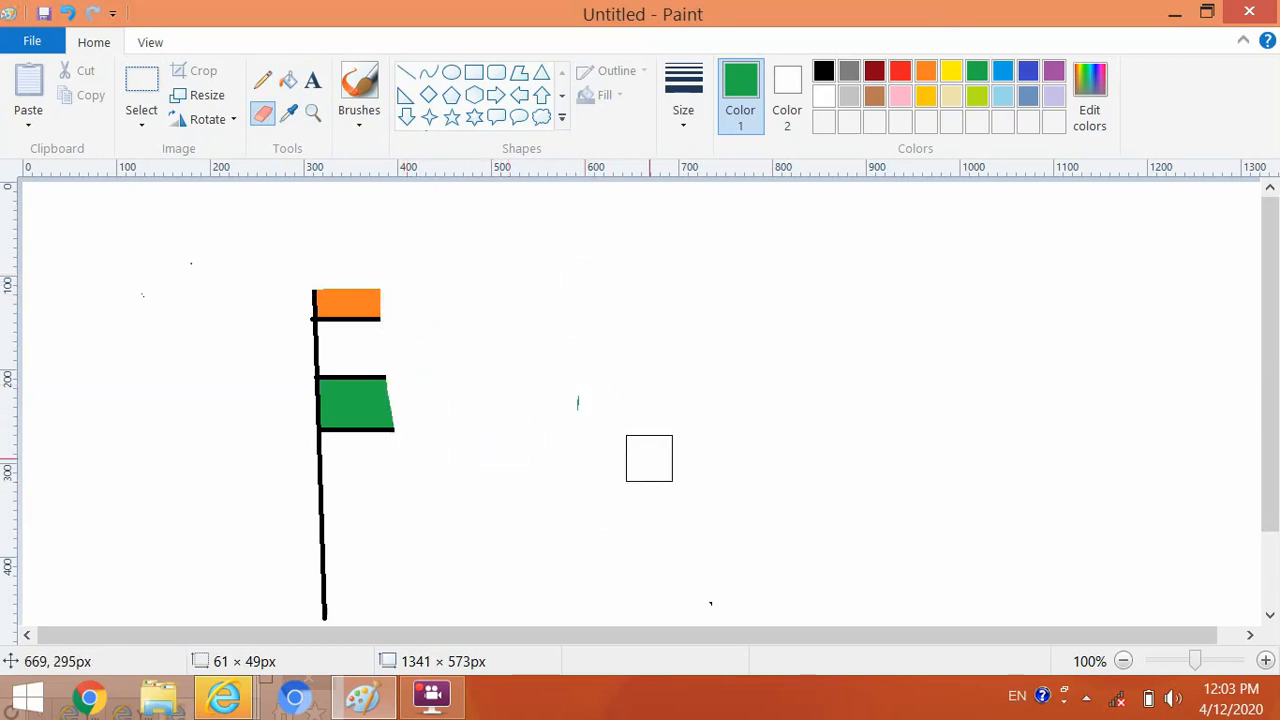
pyautogui.moveTo(649, 458)
pyautogui.mouseDown()
pyautogui.moveTo(372, 312)
pyautogui.moveTo(371, 323)
pyautogui.moveTo(347, 287)
pyautogui.moveTo(326, 318)
pyautogui.moveTo(336, 510)
pyautogui.moveTo(352, 393)
pyautogui.moveTo(421, 488)
pyautogui.moveTo(418, 430)
pyautogui.moveTo(382, 357)
pyautogui.moveTo(275, 659)
pyautogui.moveTo(312, 527)
pyautogui.moveTo(307, 669)
pyautogui.moveTo(400, 660)
pyautogui.mouseUp()
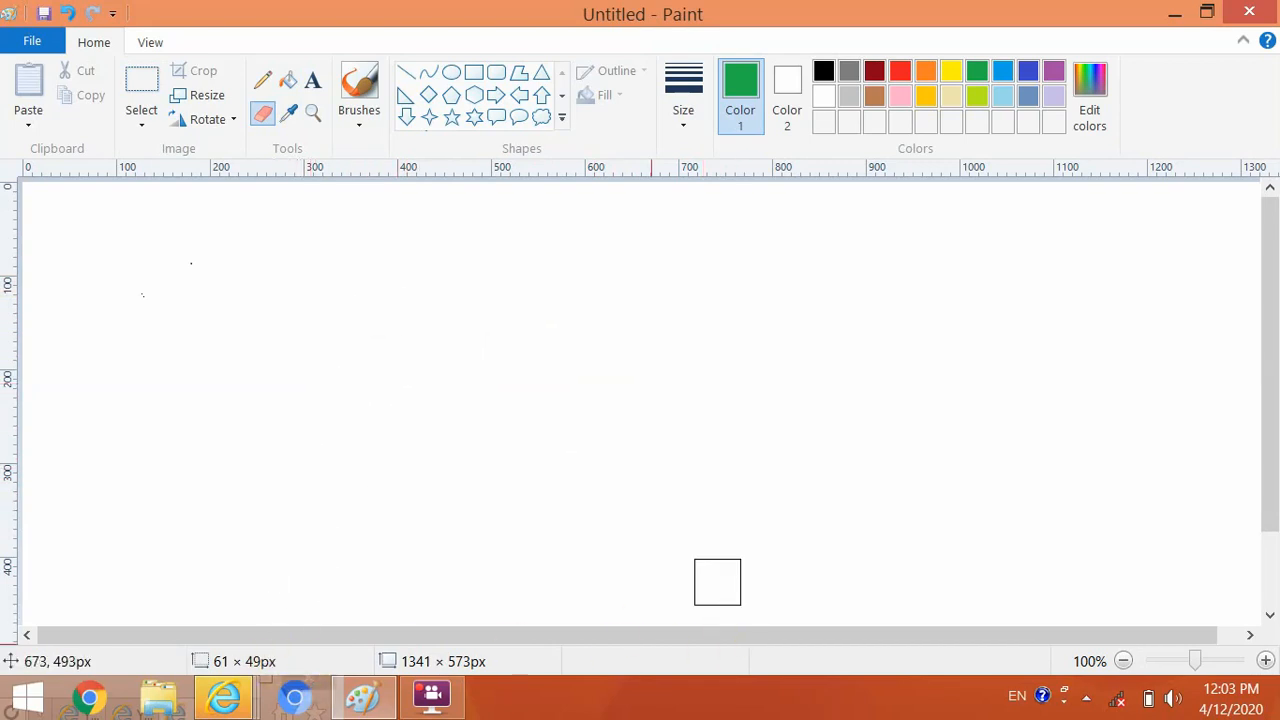
# Draw a rectangle about 589 × 245 px in the middle of the canvas with a black outline.
pyautogui.click(473, 73)
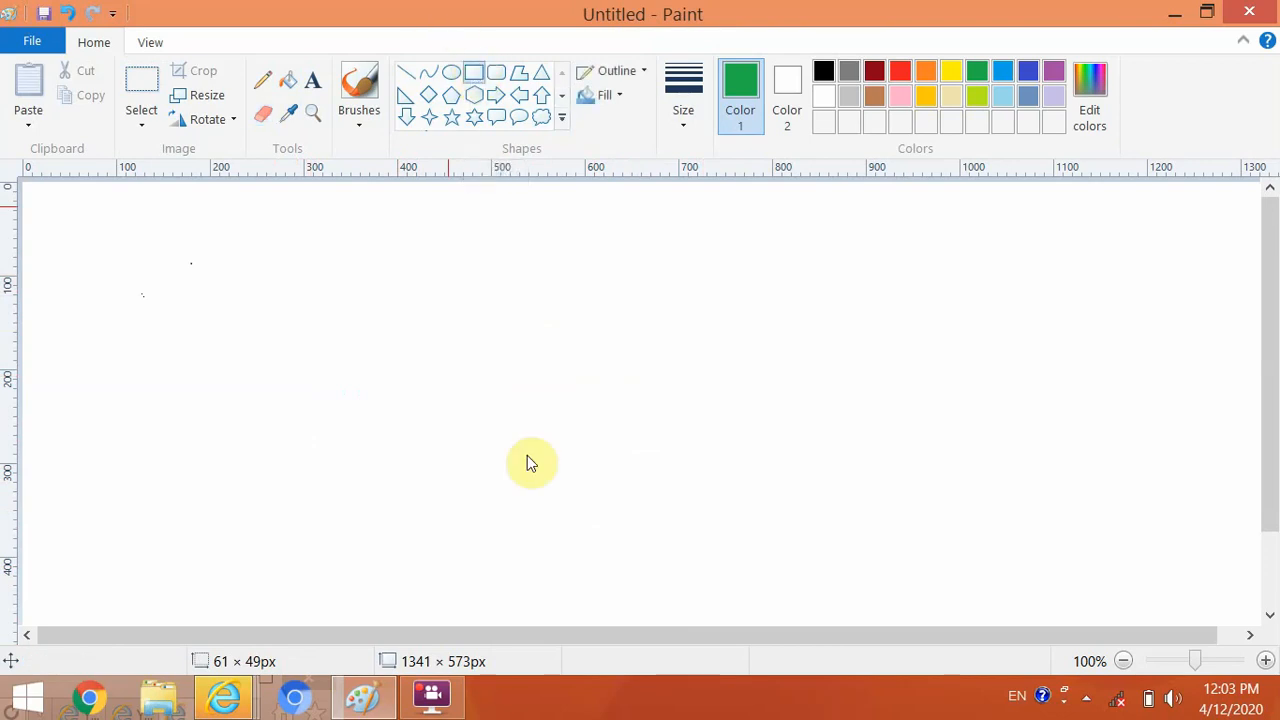
pyautogui.moveTo(354, 315); pyautogui.dragTo(906, 544)
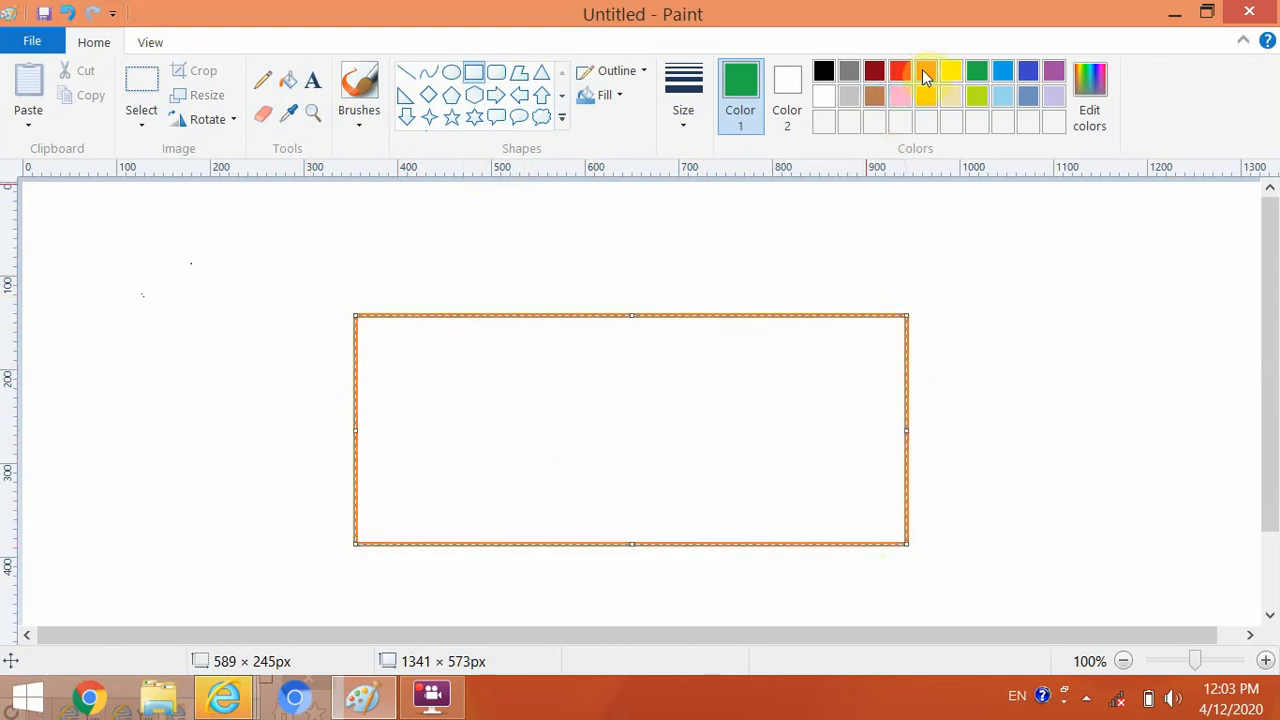
pyautogui.click(823, 71)
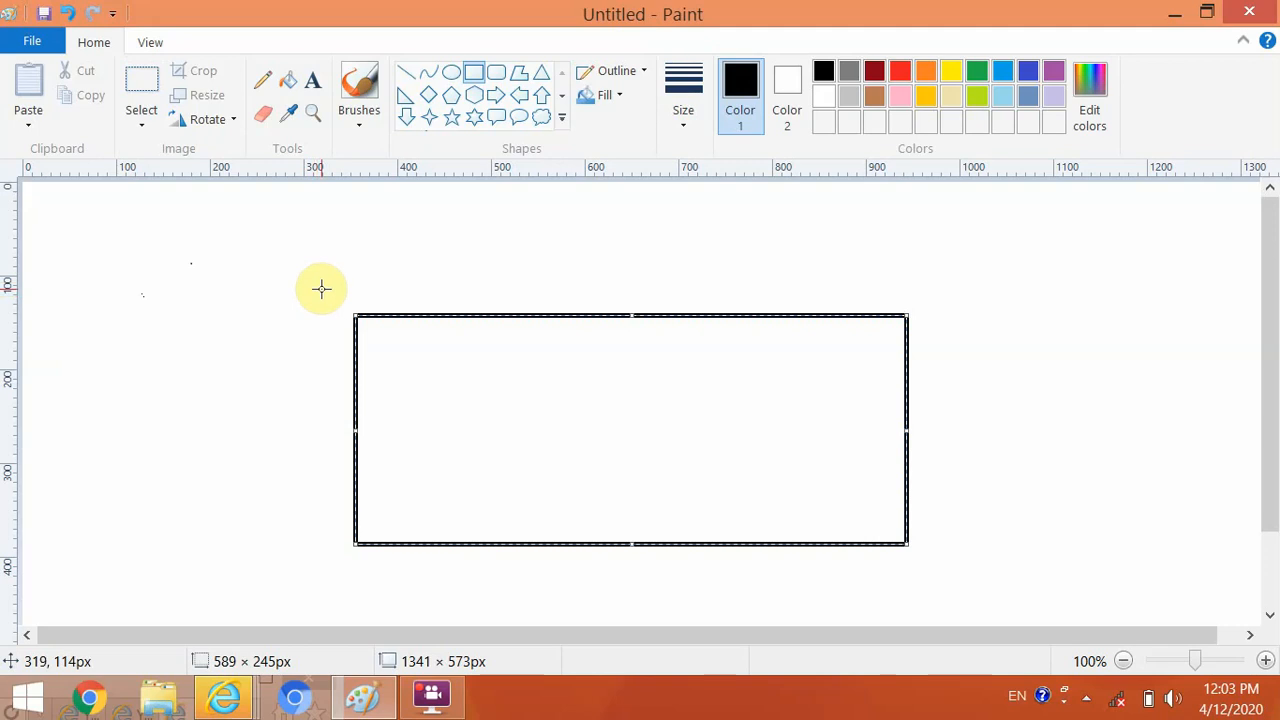
# Draw two larger black rectangles around the first one, about 657 × 298 px and 720 × 353 px.
pyautogui.moveTo(321, 289); pyautogui.dragTo(931, 566)
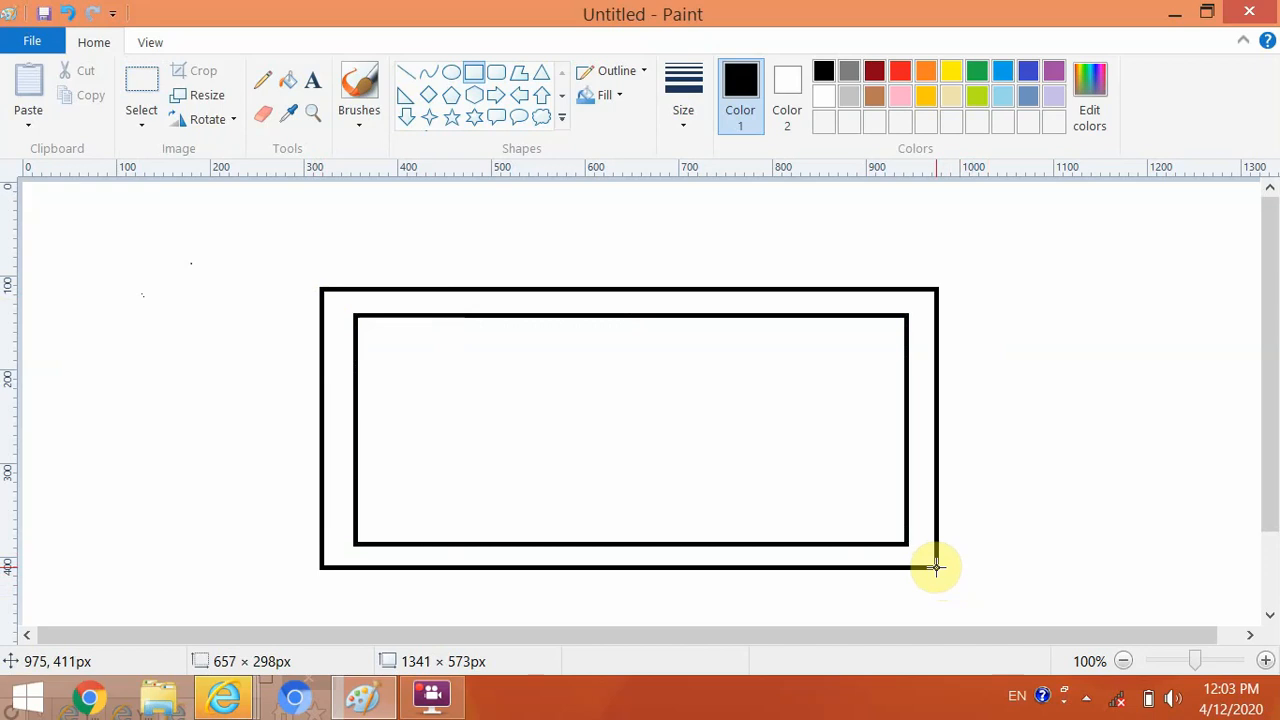
pyautogui.moveTo(283, 260)
pyautogui.mouseDown()
pyautogui.moveTo(309, 337)
pyautogui.moveTo(530, 510)
pyautogui.moveTo(752, 541)
pyautogui.moveTo(731, 523)
pyautogui.moveTo(770, 532)
pyautogui.moveTo(205, 421)
pyautogui.moveTo(150, 498)
pyautogui.moveTo(925, 594)
pyautogui.moveTo(1012, 590)
pyautogui.moveTo(957, 588)
pyautogui.mouseUp()
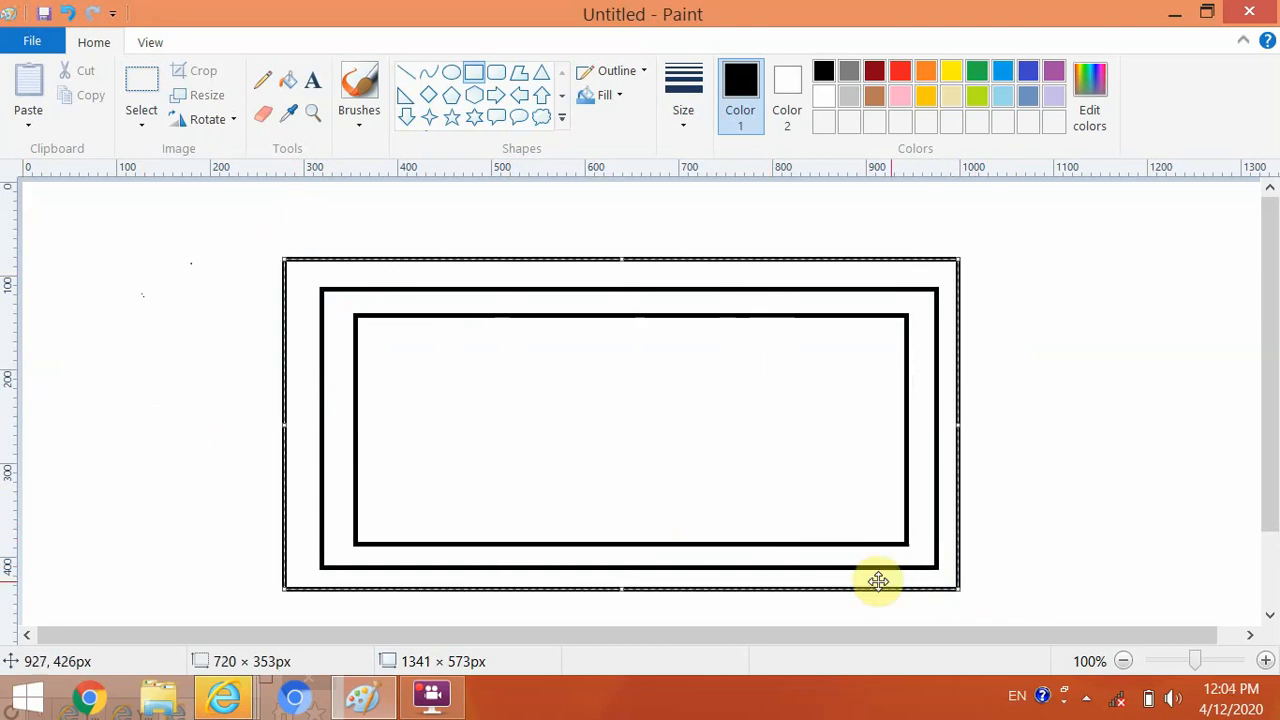
pyautogui.click(575, 237)
# Draw four progressively smaller nested rectangles inside the innermost one, from about 533 × 186 px down to about 385 × 32 px.
pyautogui.moveTo(379, 344); pyautogui.dragTo(877, 517)
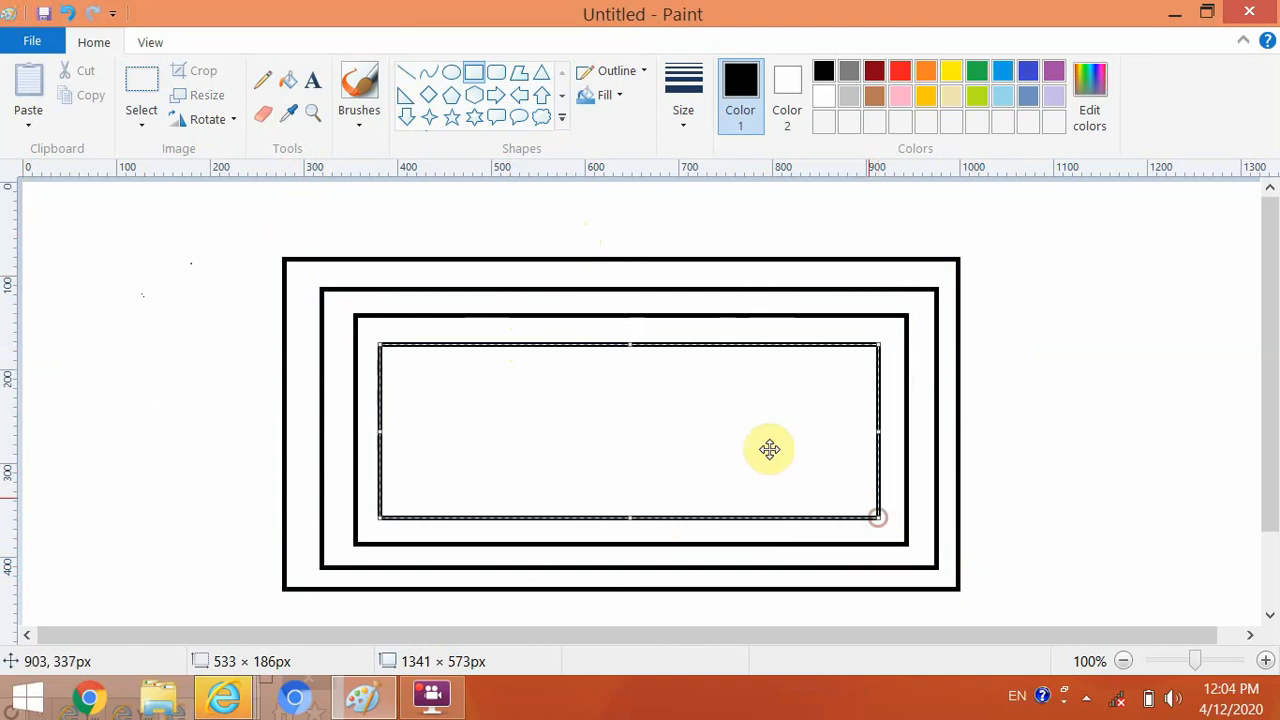
pyautogui.click(189, 306)
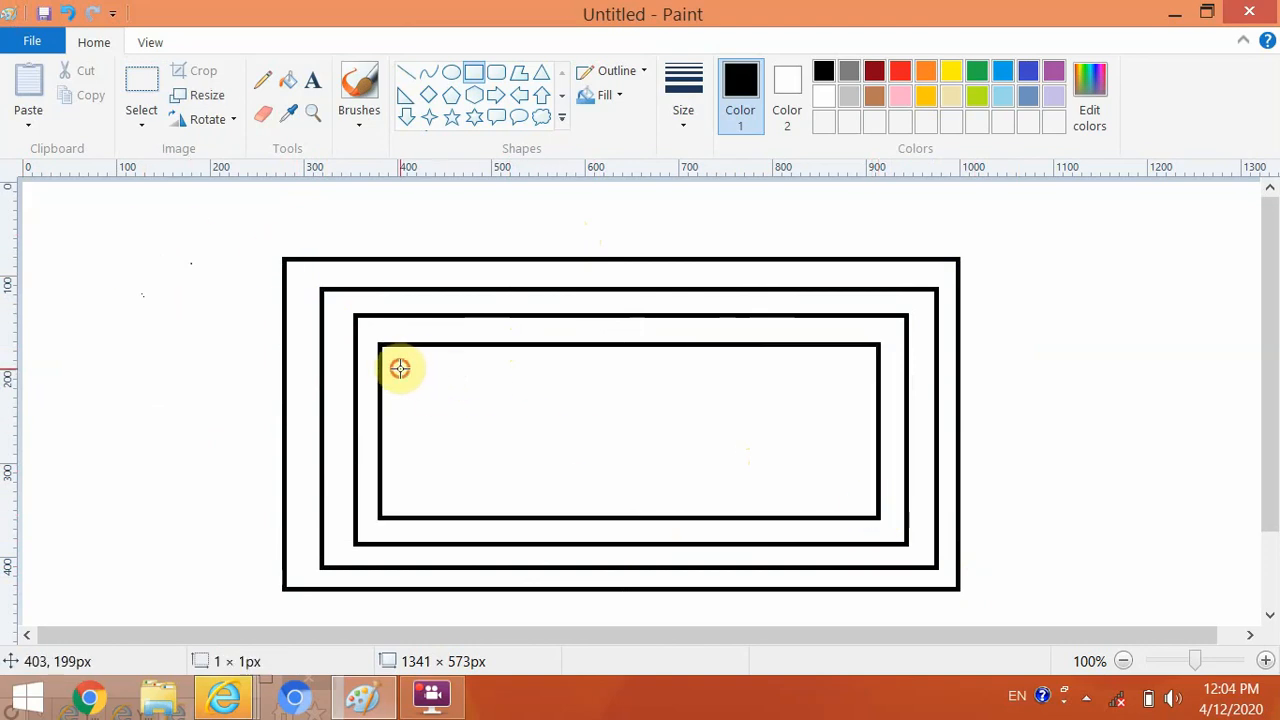
pyautogui.moveTo(399, 368); pyautogui.dragTo(860, 493)
pyautogui.click(50, 256)
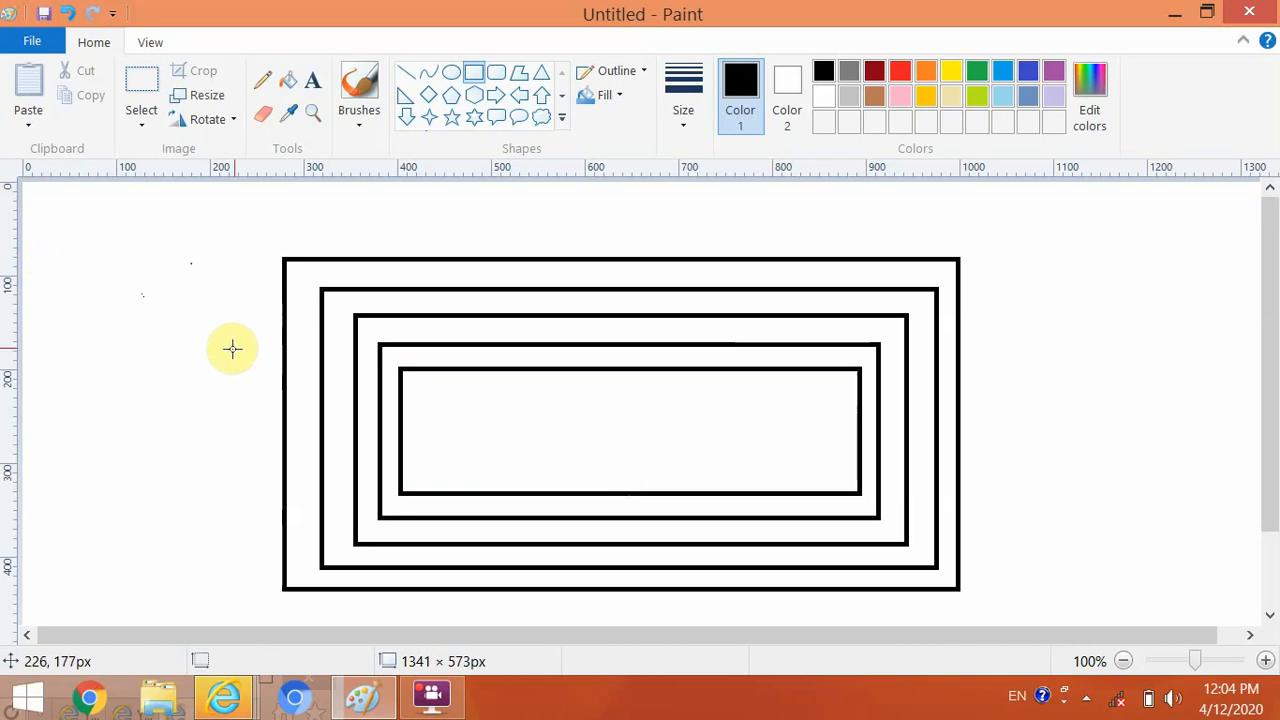
pyautogui.moveTo(420, 391); pyautogui.dragTo(830, 459)
pyautogui.click(235, 286)
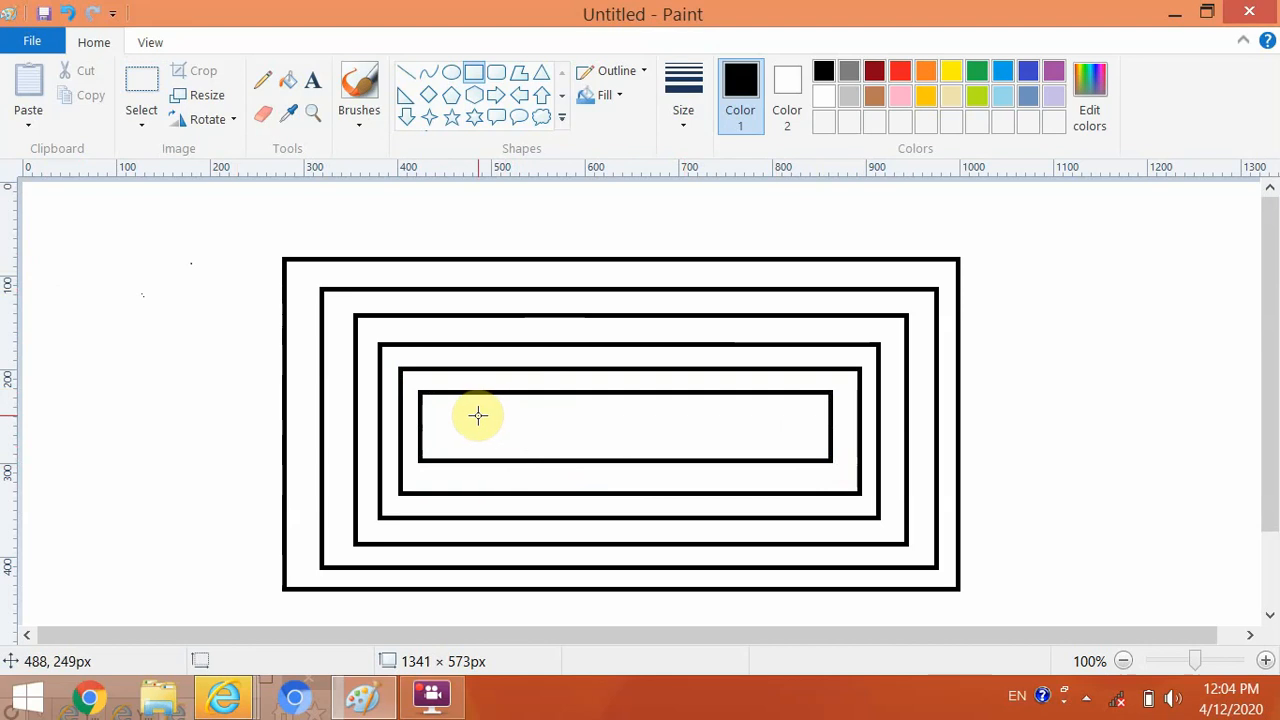
pyautogui.moveTo(442, 412); pyautogui.dragTo(803, 442)
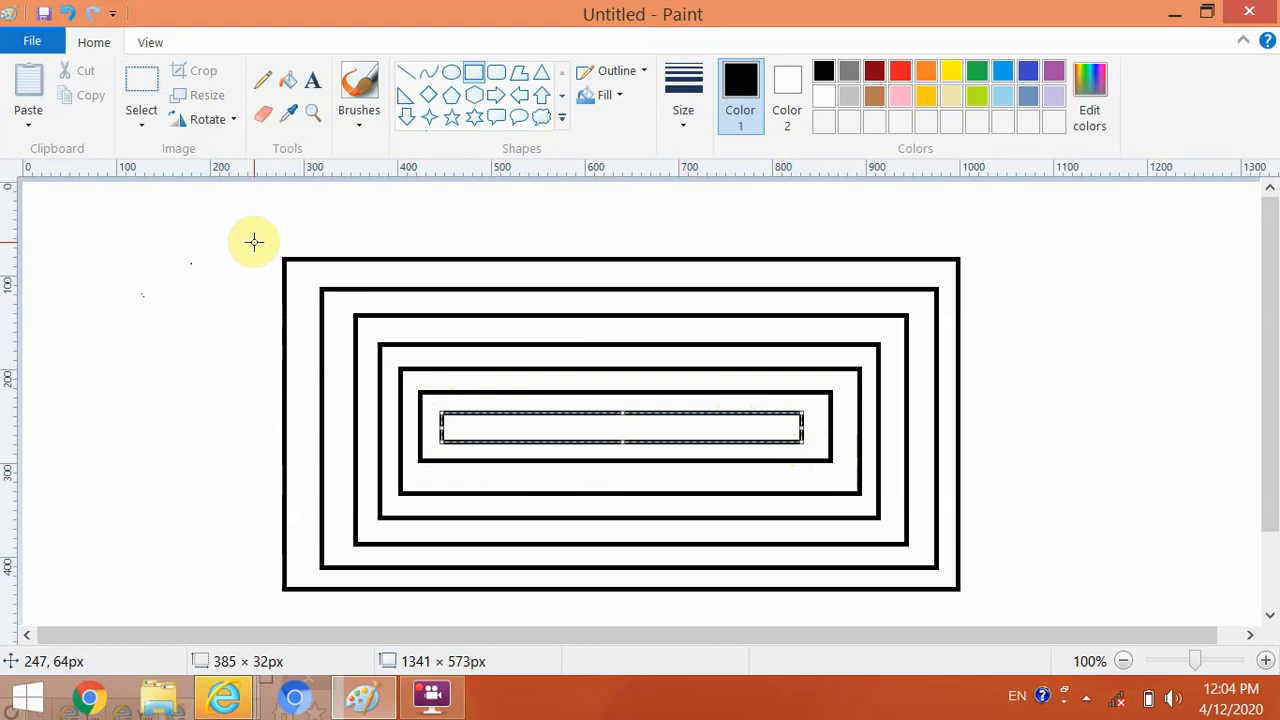
# Draw two more rectangles around the nested set, about 779 × 390 px and 840 × 432 px.
pyautogui.moveTo(253, 241)
pyautogui.mouseDown()
pyautogui.moveTo(302, 469)
pyautogui.moveTo(731, 593)
pyautogui.moveTo(850, 599)
pyautogui.moveTo(1139, 655)
pyautogui.moveTo(1049, 591)
pyautogui.moveTo(1001, 613)
pyautogui.moveTo(983, 606)
pyautogui.mouseUp()
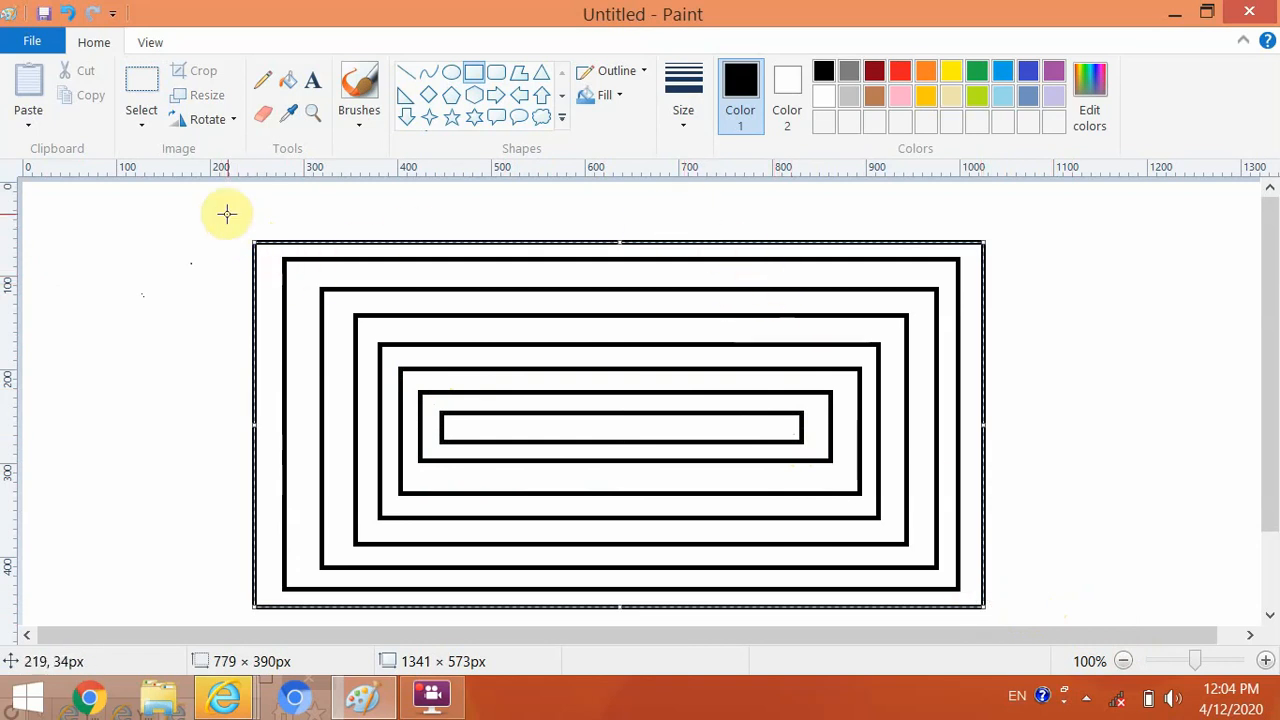
pyautogui.moveTo(230, 219); pyautogui.dragTo(1017, 623)
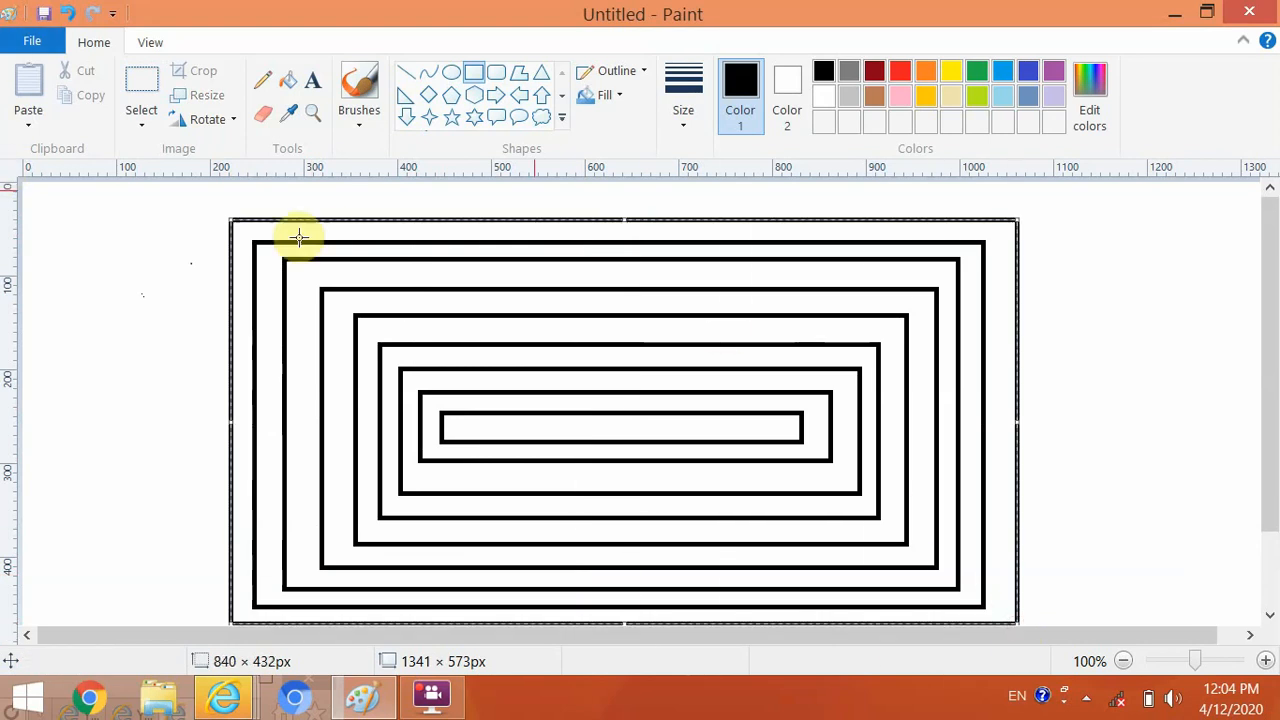
pyautogui.click(163, 218)
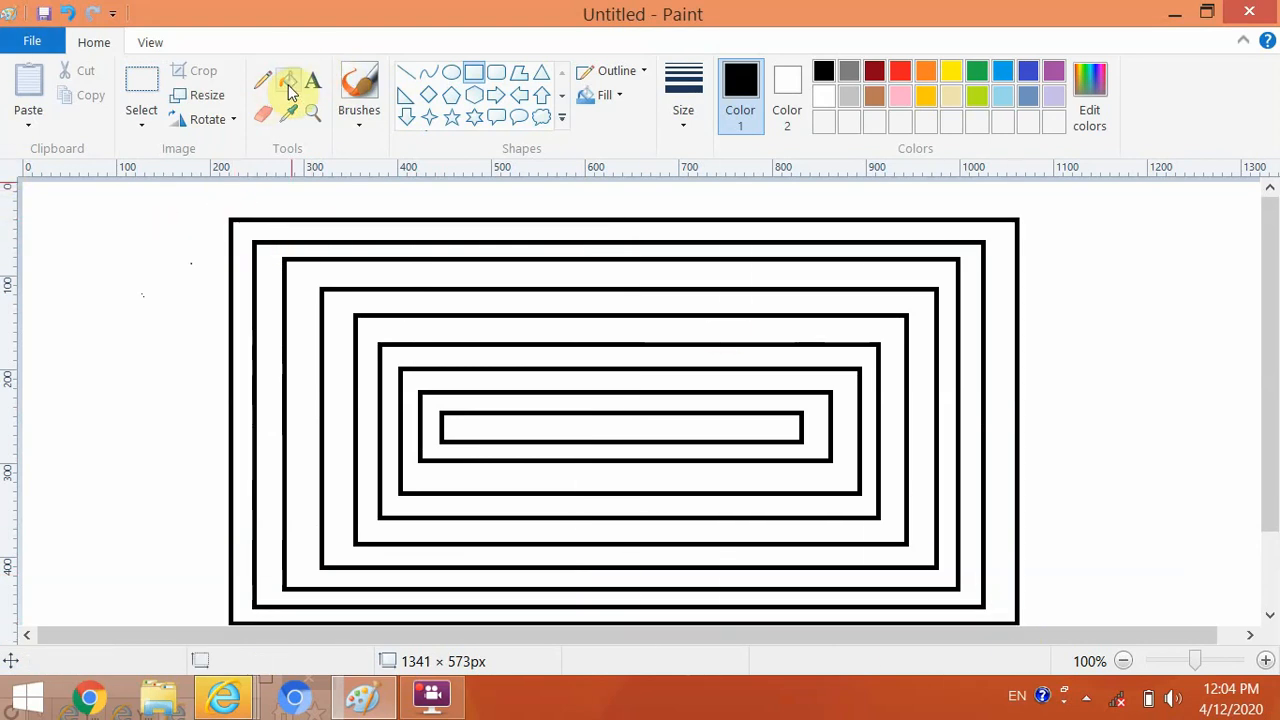
# Fill the outermost band between the two largest rectangles with green.
pyautogui.click(289, 84)
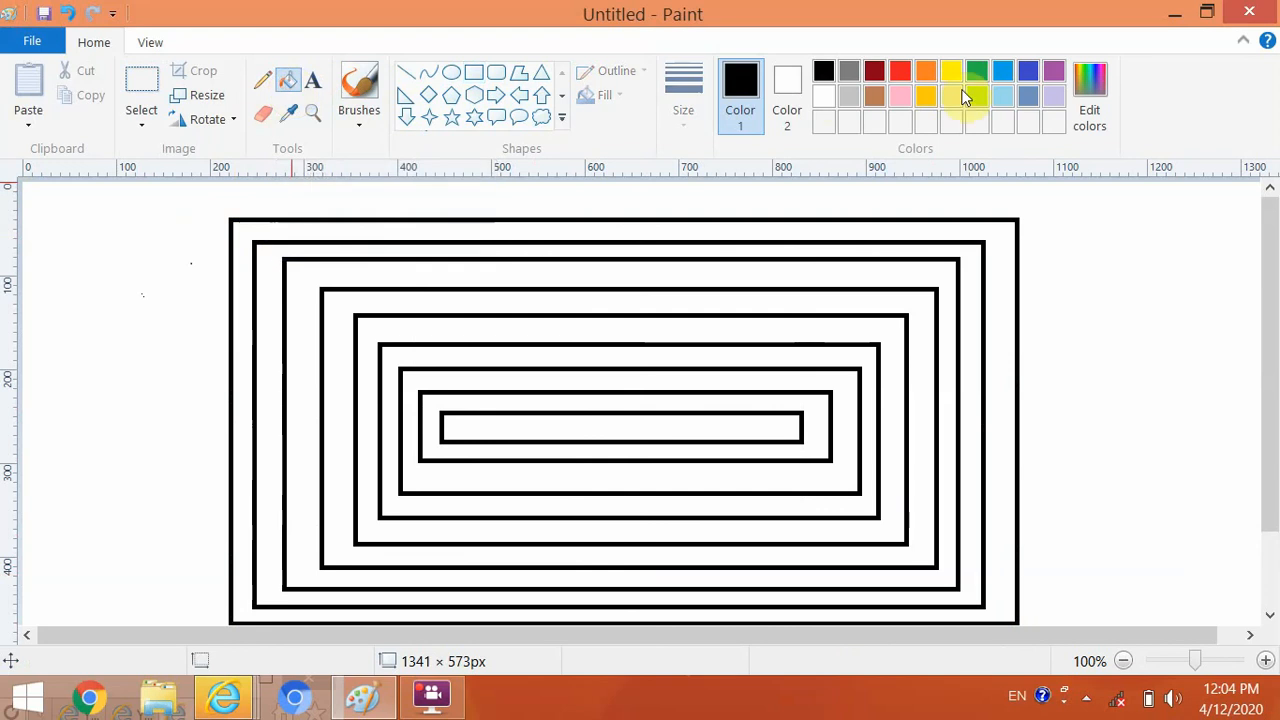
pyautogui.click(976, 72)
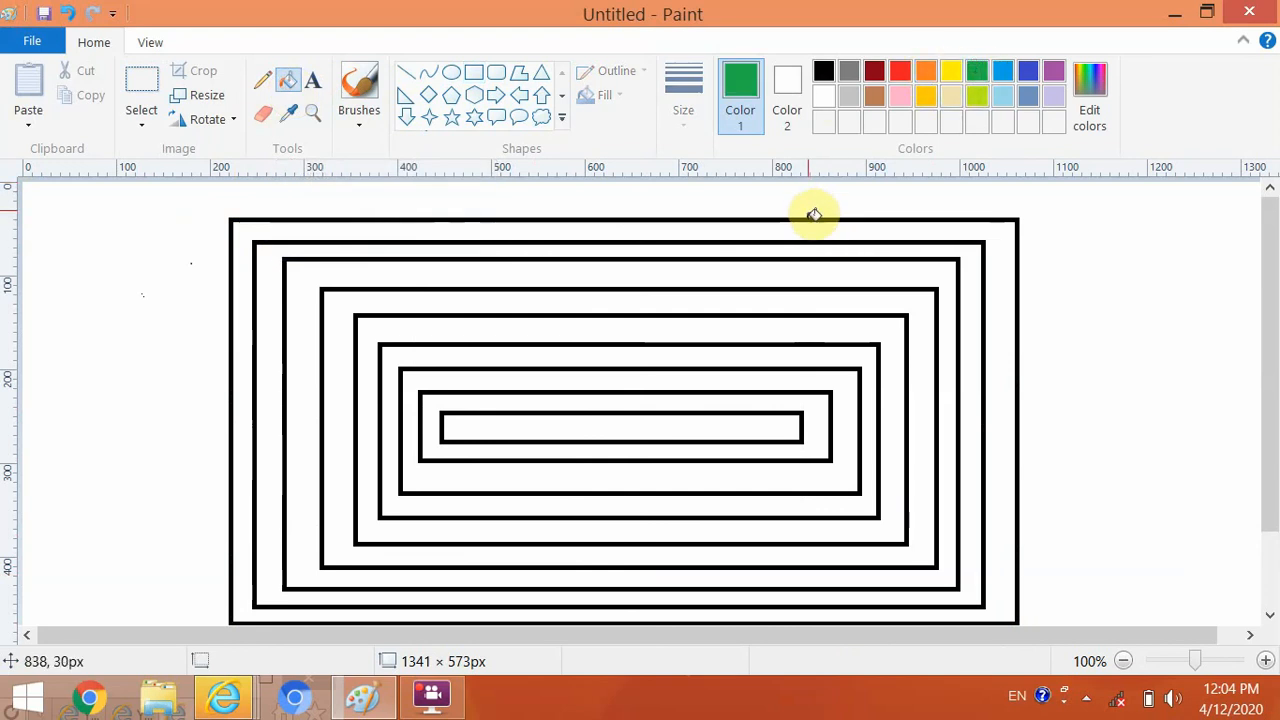
pyautogui.click(808, 232)
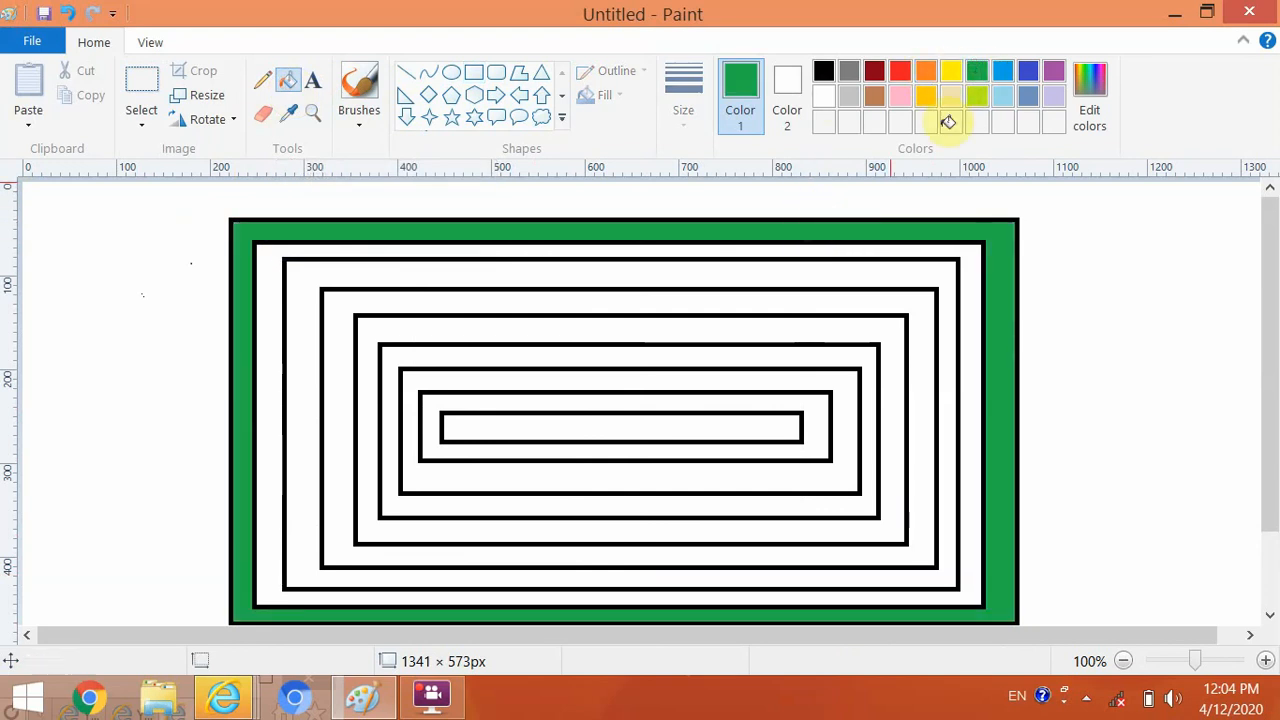
# Fill the second band from the outside with orange and the third with a custom pink (Red 255, Green 0, Blue 128).
pyautogui.click(924, 69)
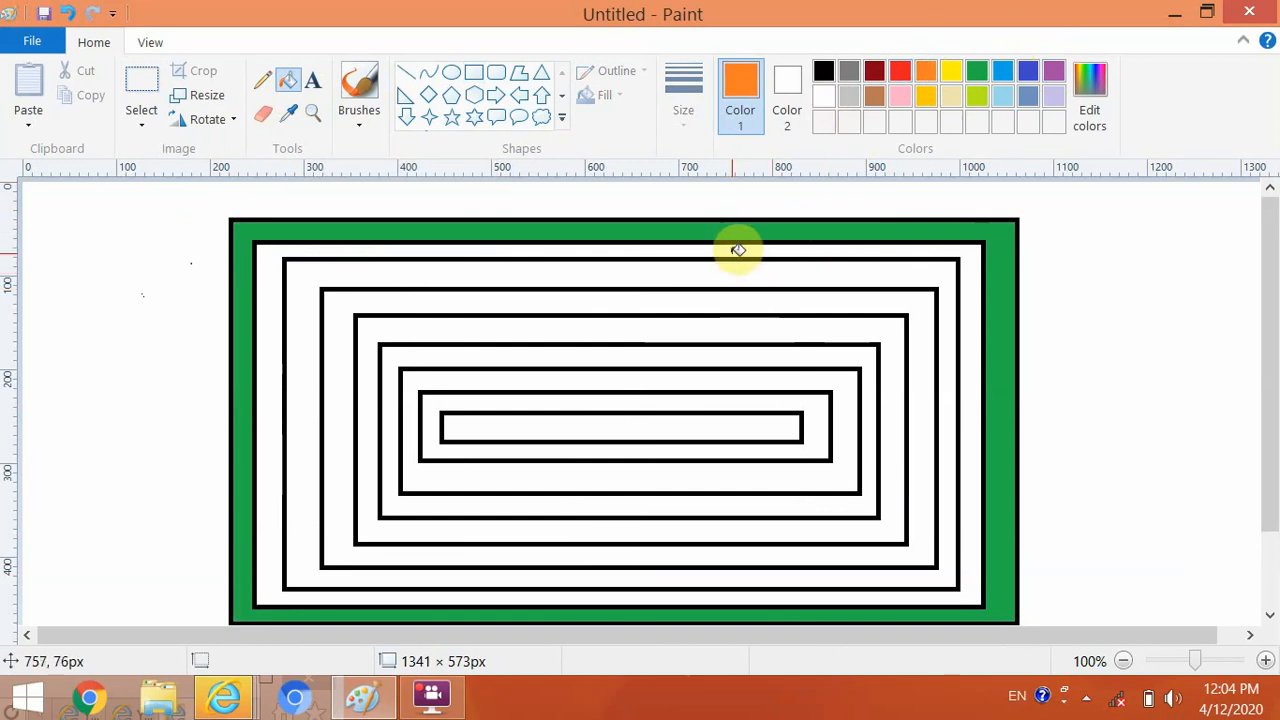
pyautogui.click(738, 251)
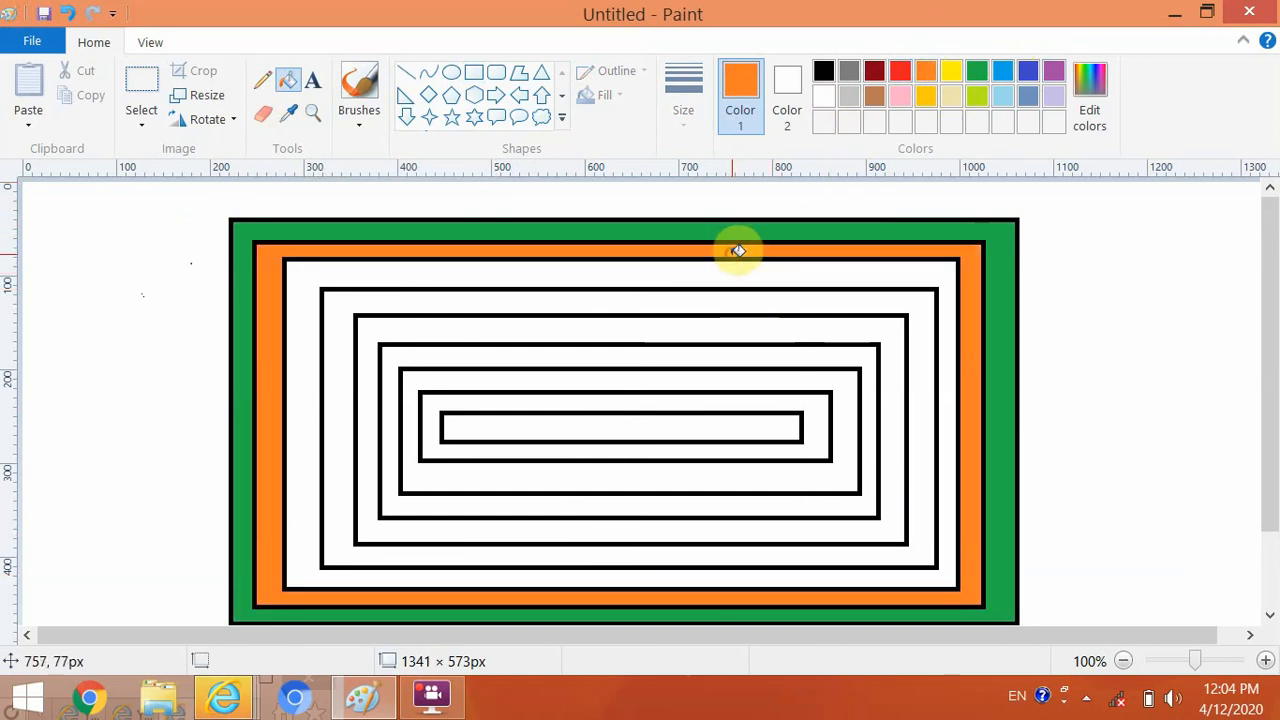
pyautogui.click(1108, 122)
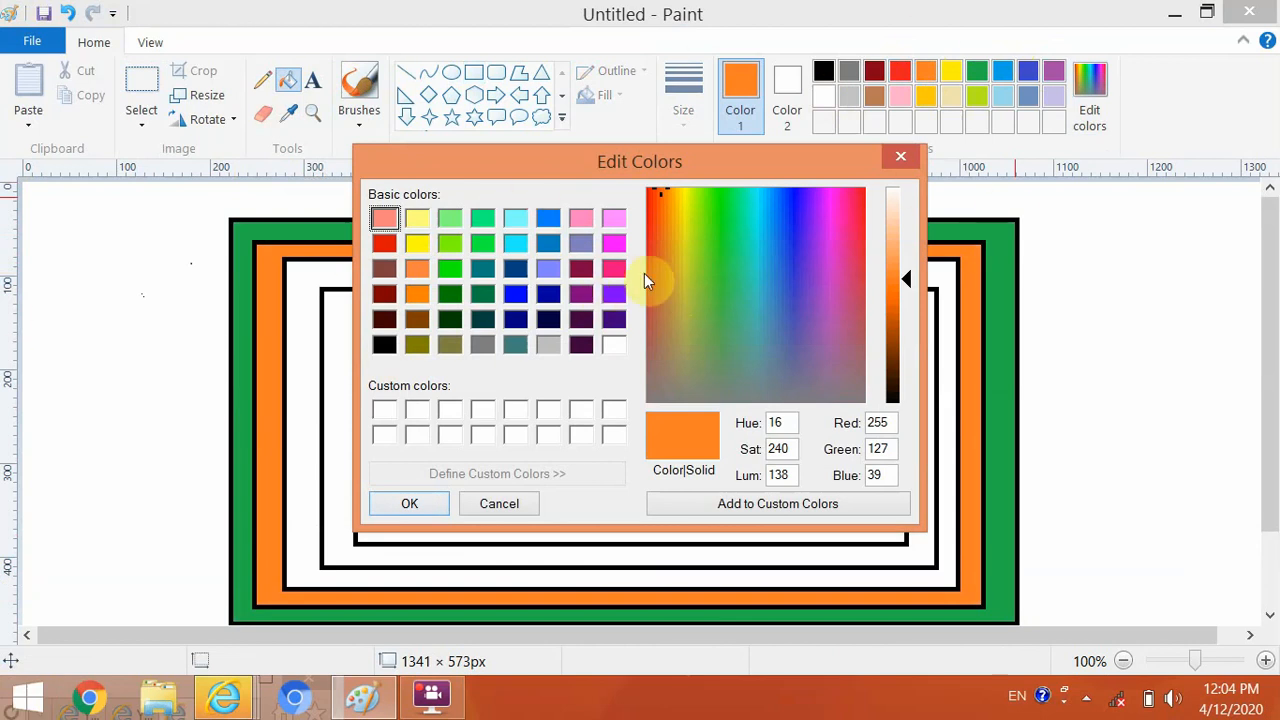
pyautogui.click(613, 269)
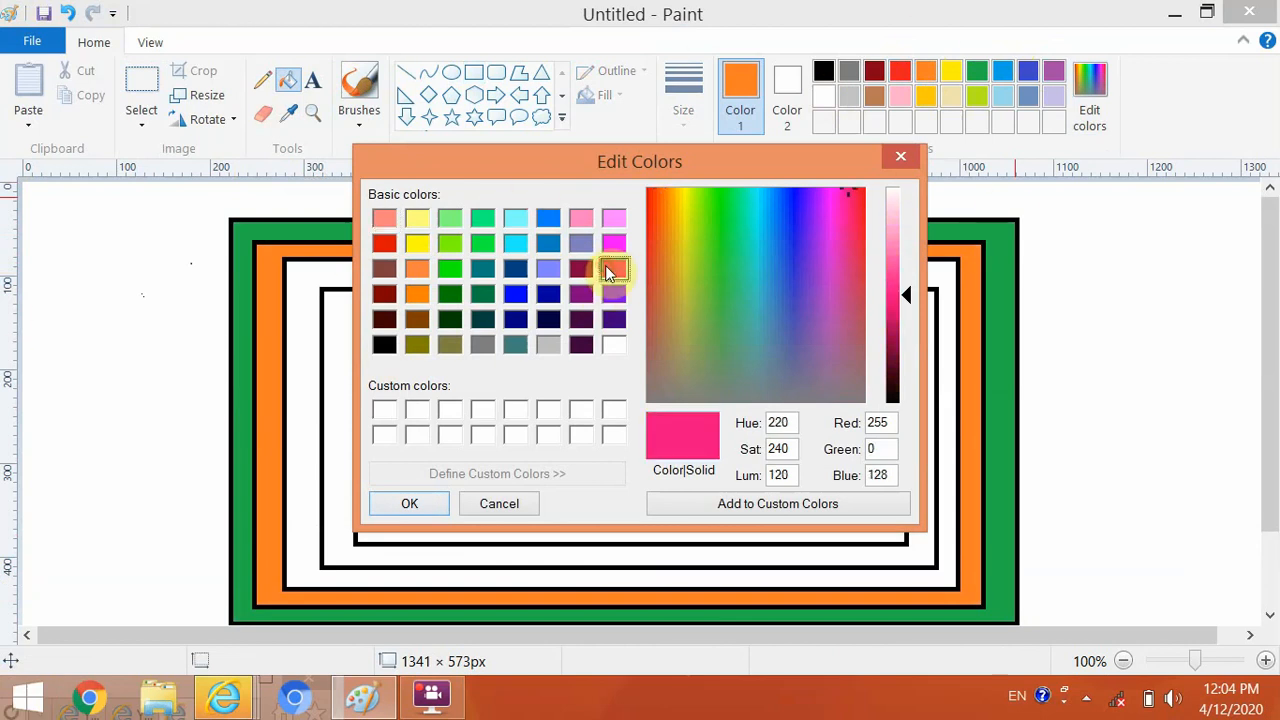
pyautogui.click(411, 504)
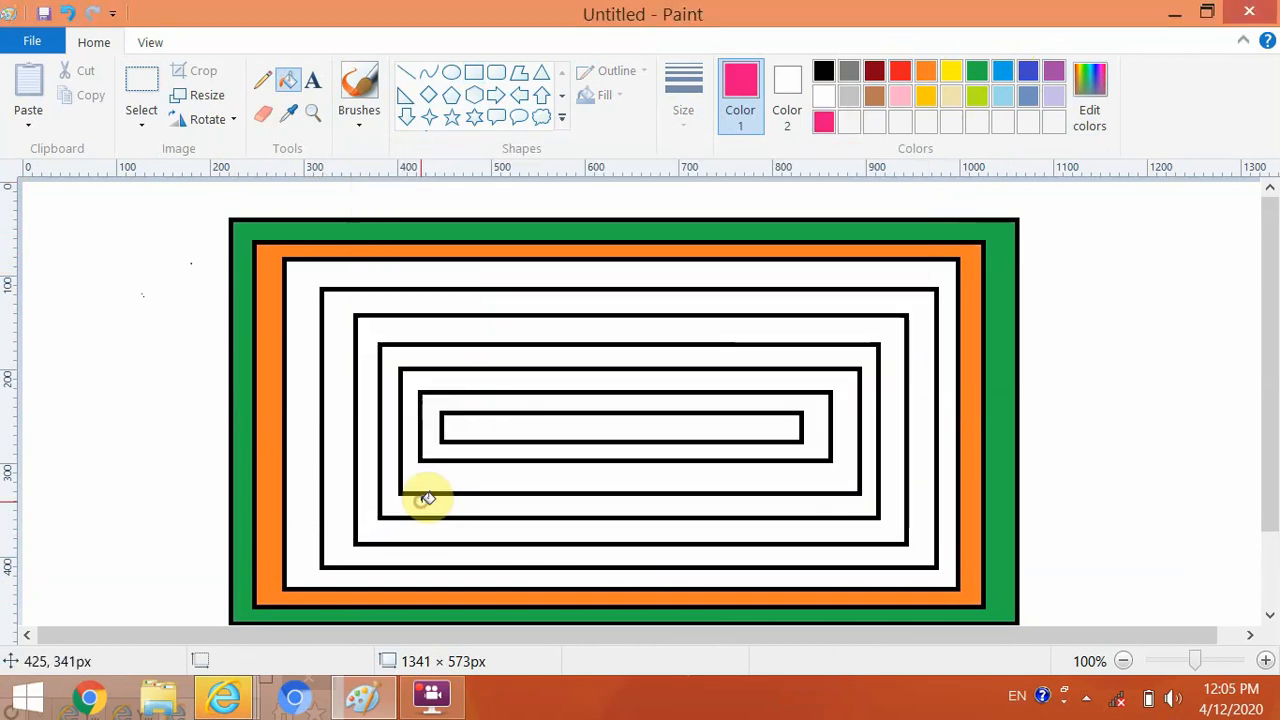
pyautogui.click(757, 278)
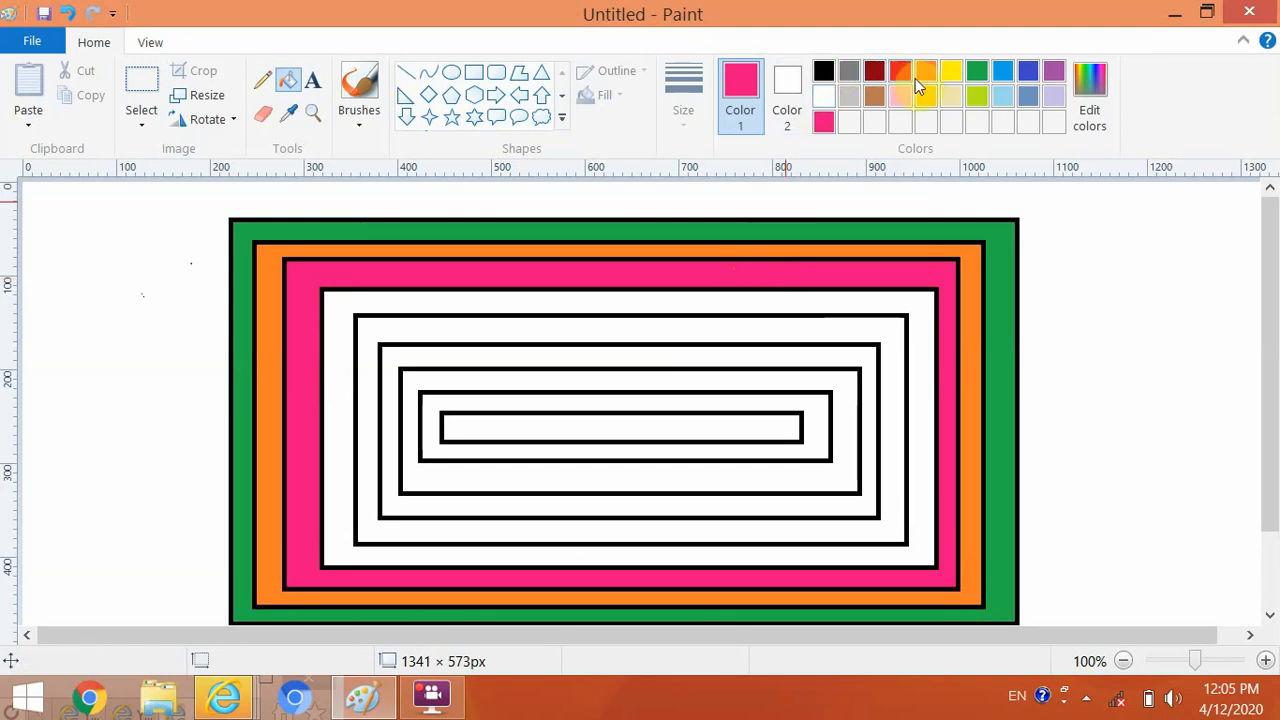
# Fill the fourth band from the outside with yellow and the sixth with purple, skipping the fifth.
pyautogui.click(786, 305)
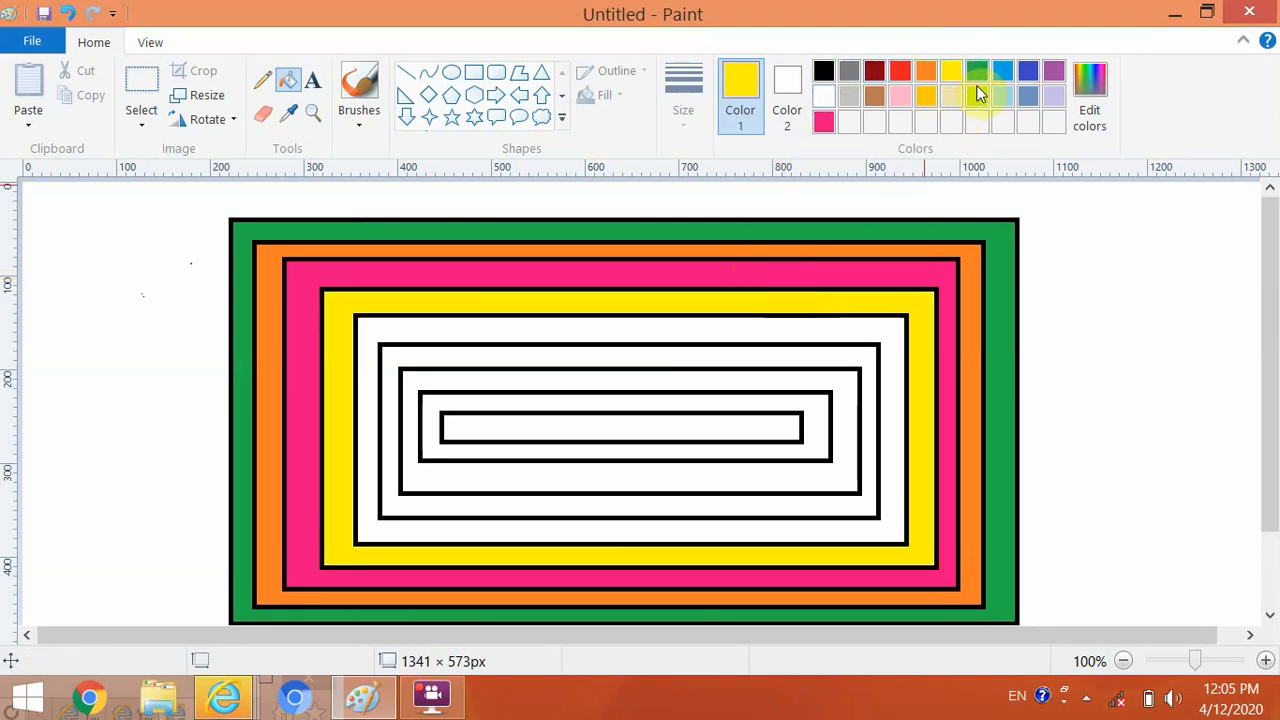
pyautogui.click(1053, 70)
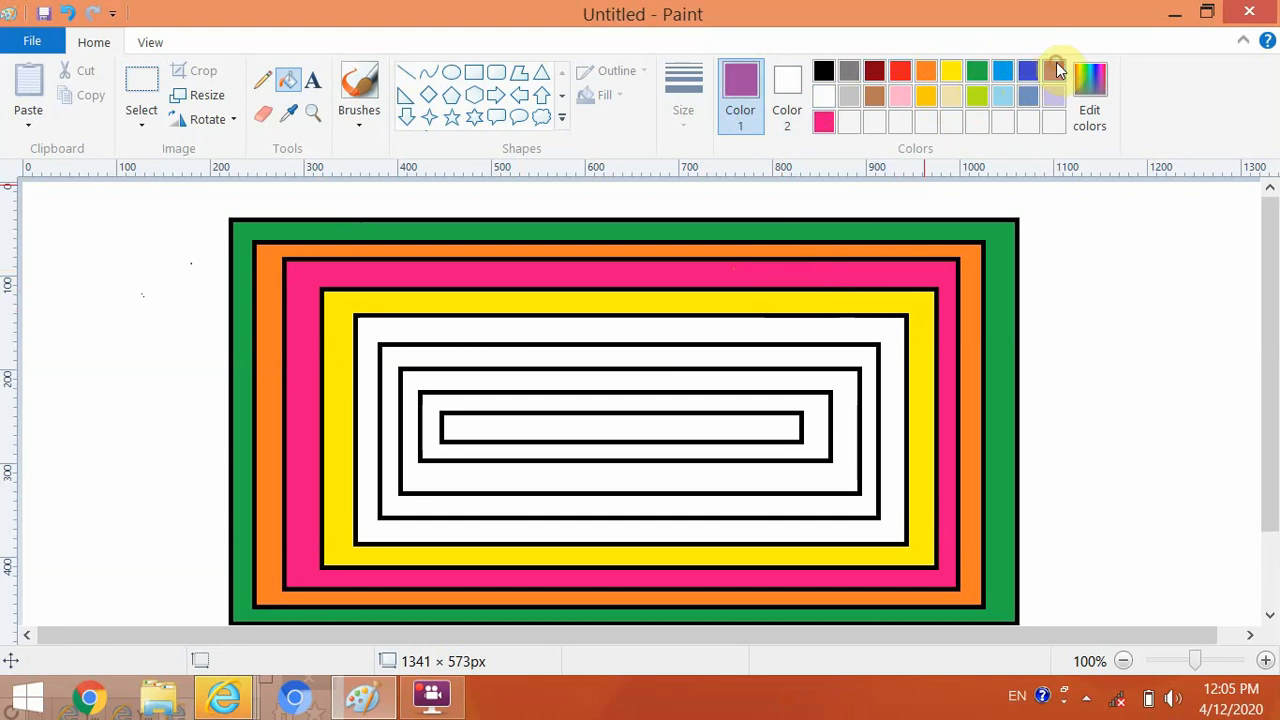
pyautogui.click(703, 354)
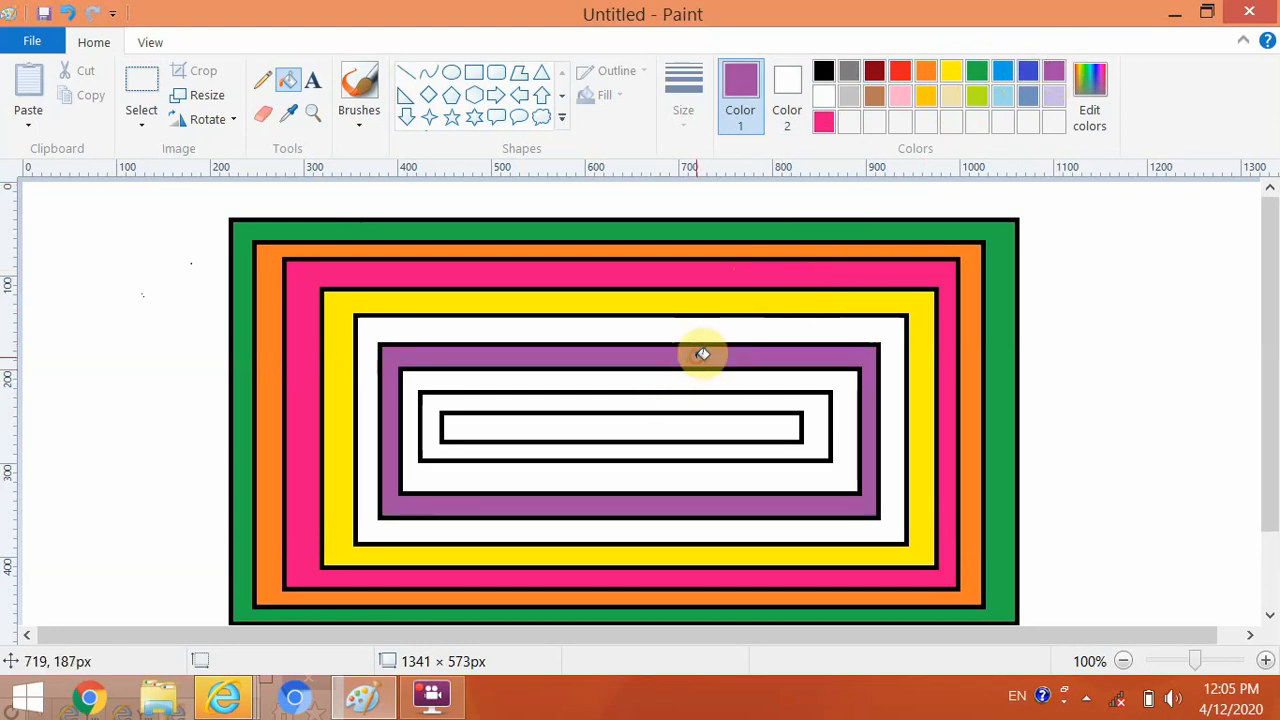
# Fill the seventh band from the outside with gold and the band around the central rectangle with dark red.
pyautogui.click(924, 95)
pyautogui.click(843, 440)
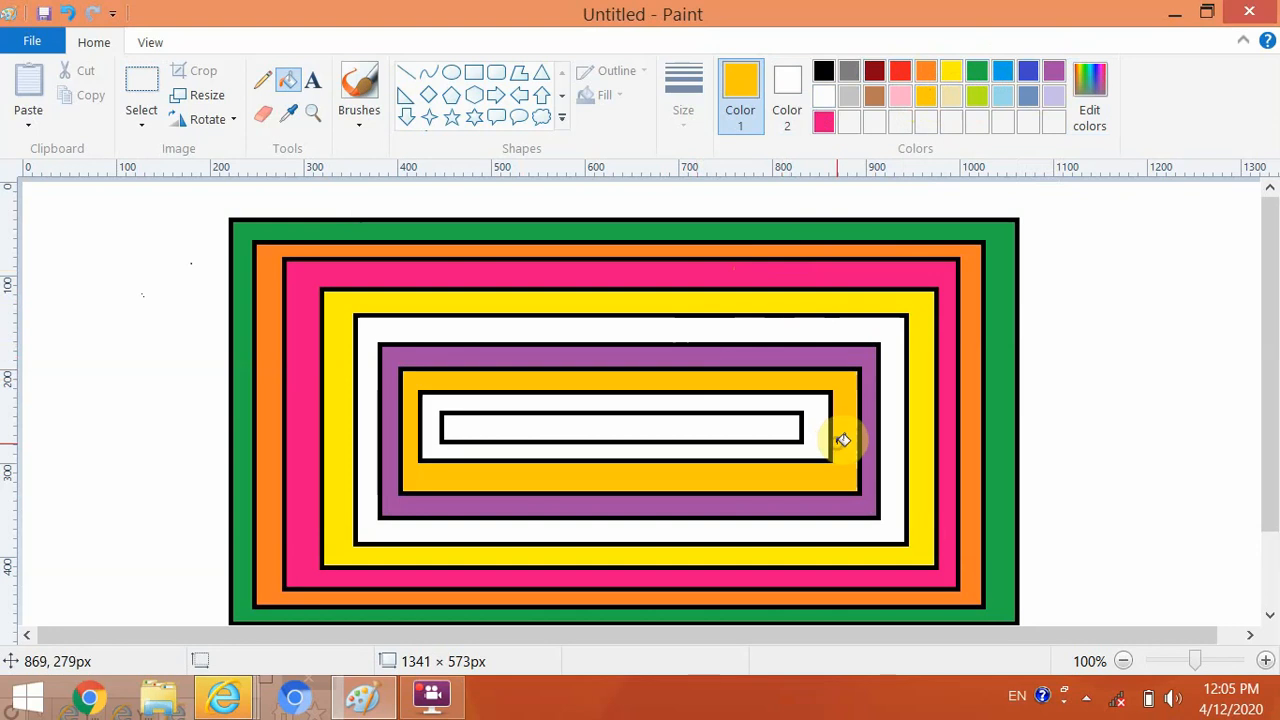
pyautogui.click(877, 70)
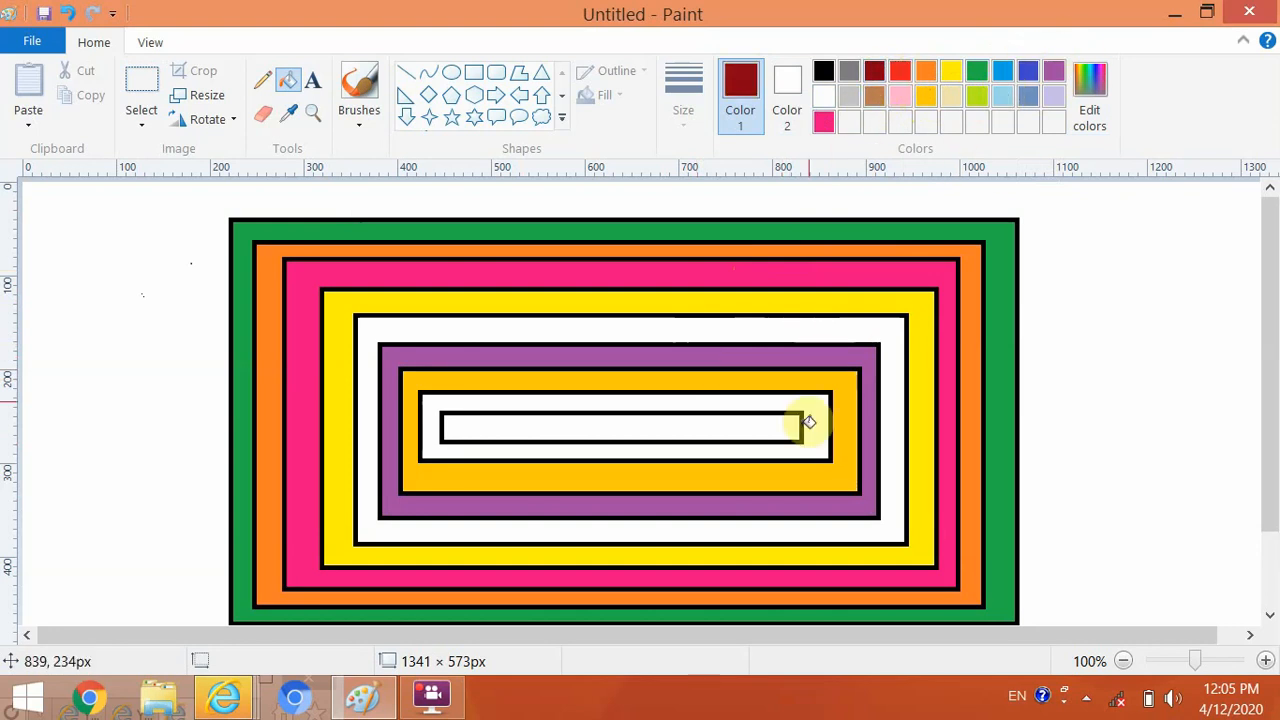
pyautogui.click(822, 427)
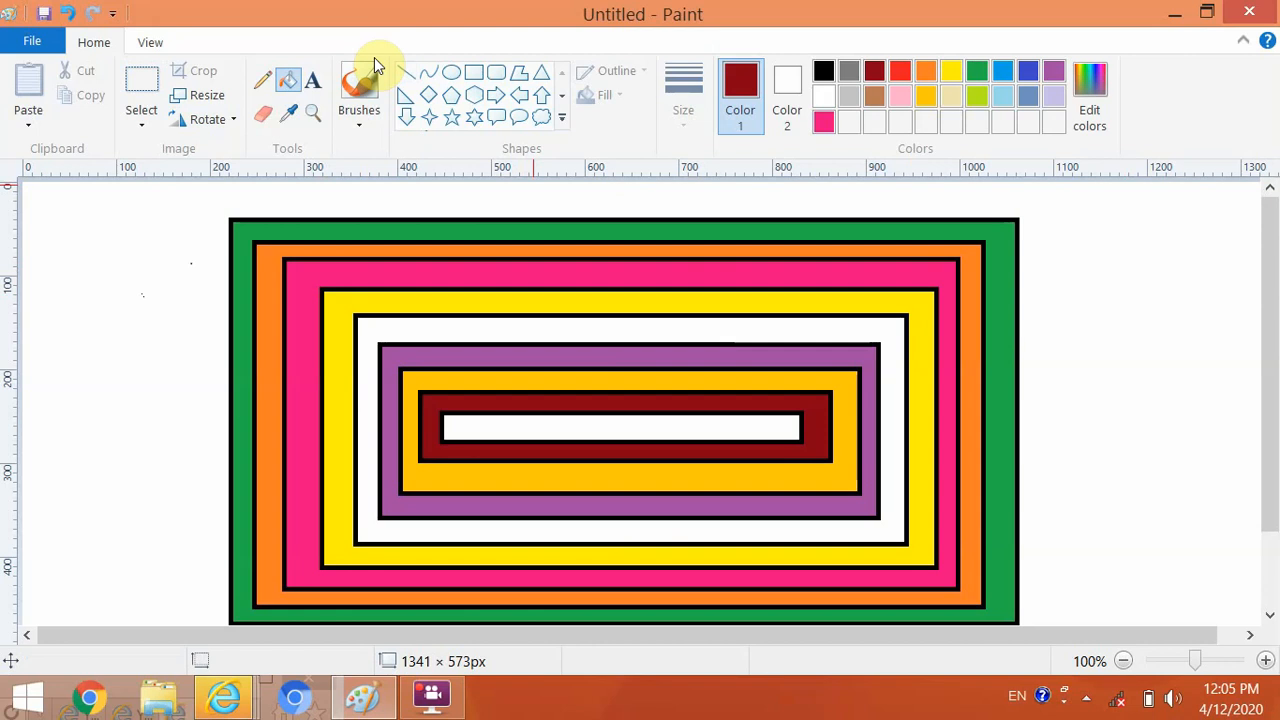
# Save the drawing as a PNG in the Pictures library, using a person's first name as the file name.
pyautogui.click(28, 44)
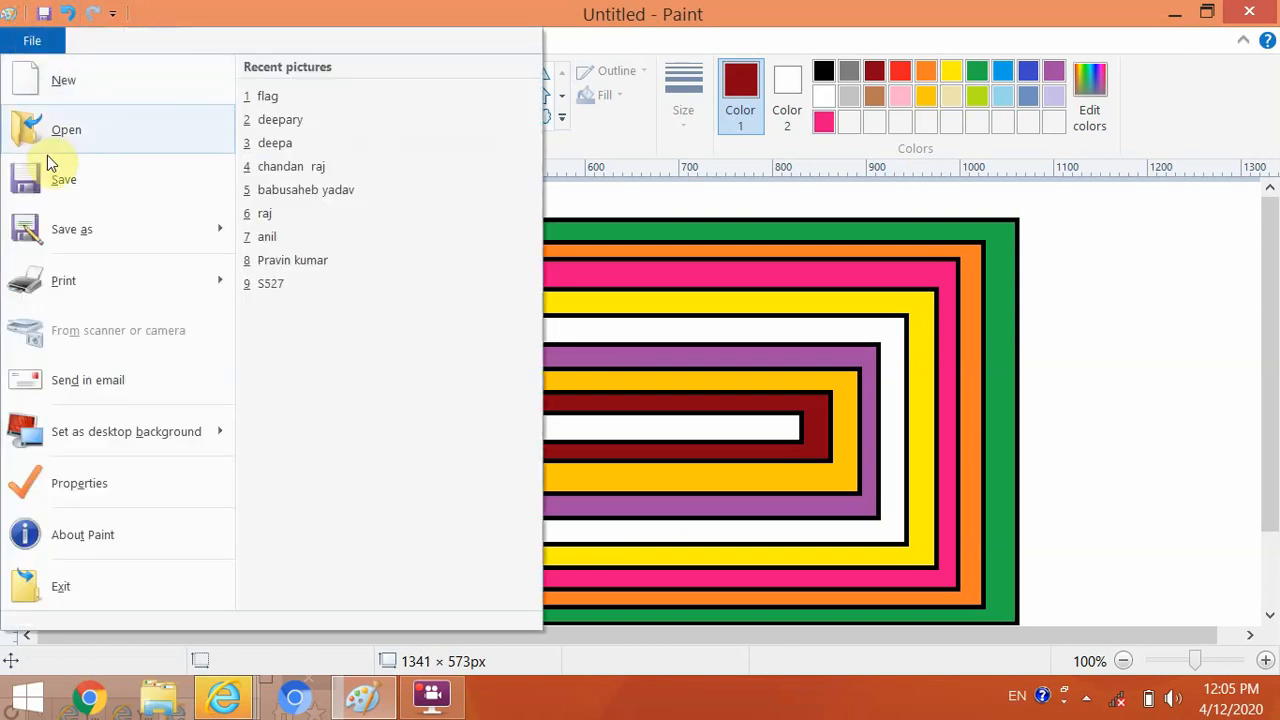
pyautogui.click(70, 229)
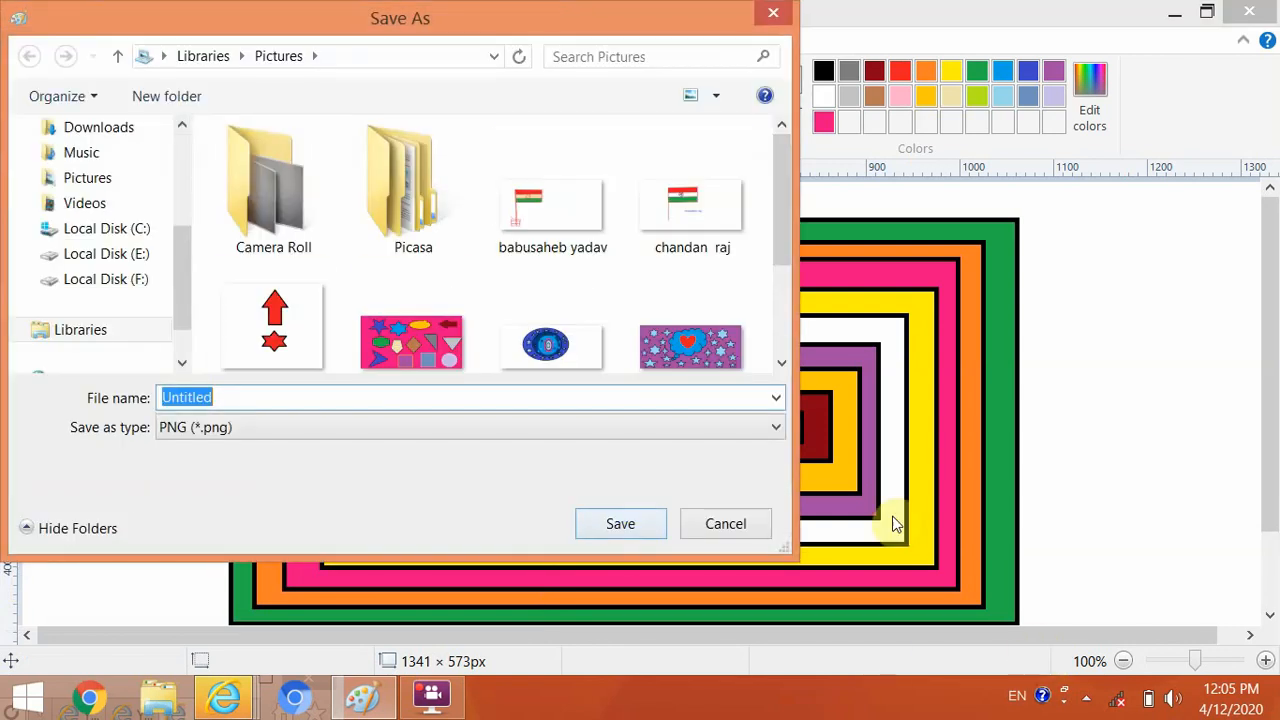
pyautogui.write('mohan')
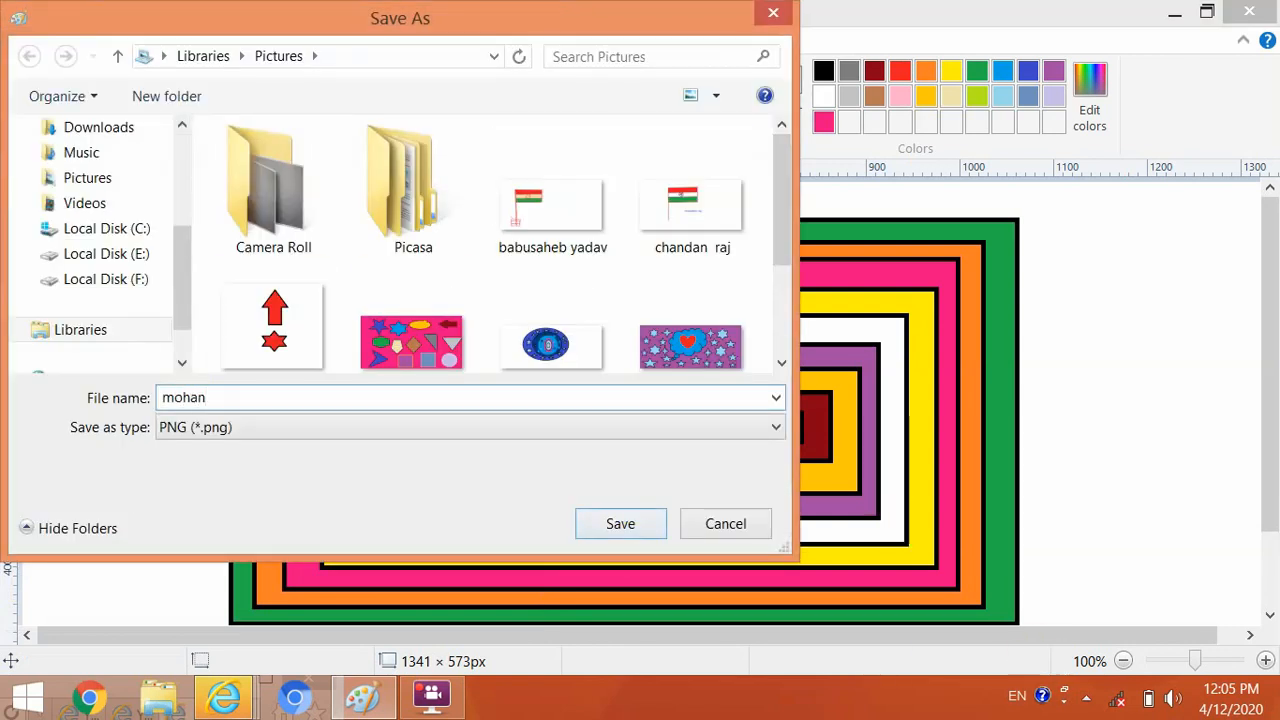
pyautogui.click(617, 527)
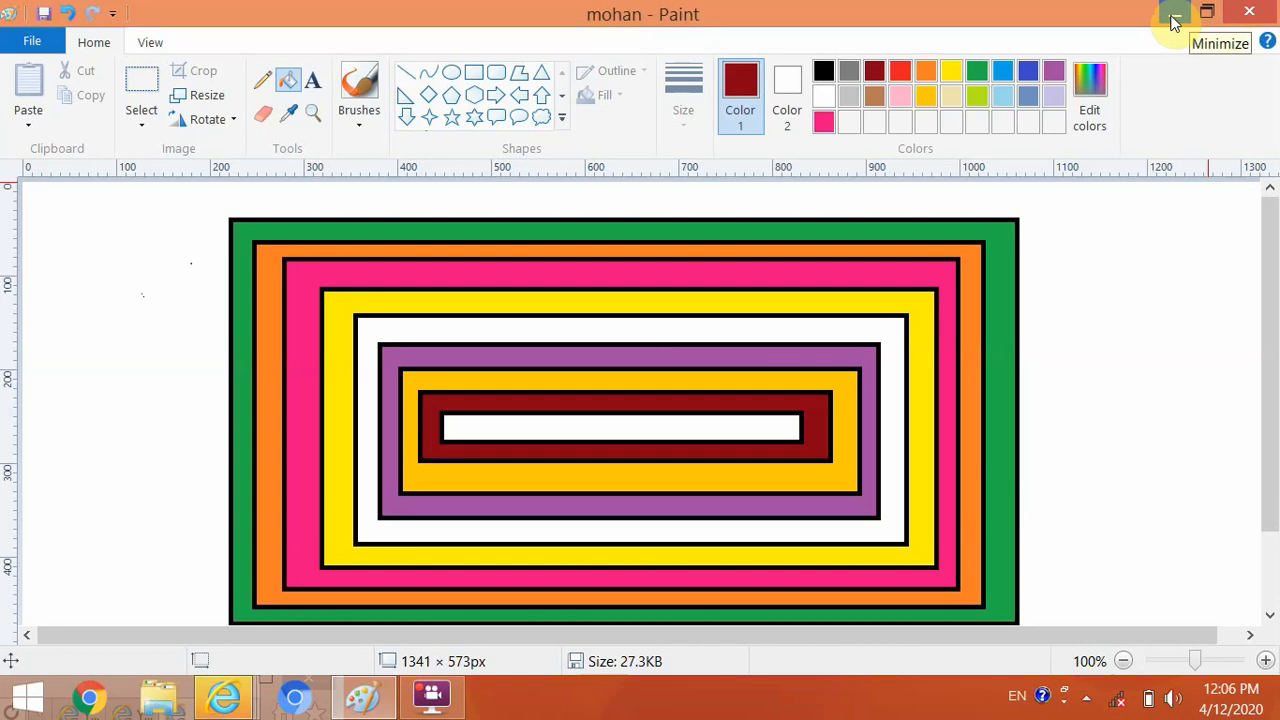
pyautogui.click(43, 43)
pyautogui.click(43, 43)
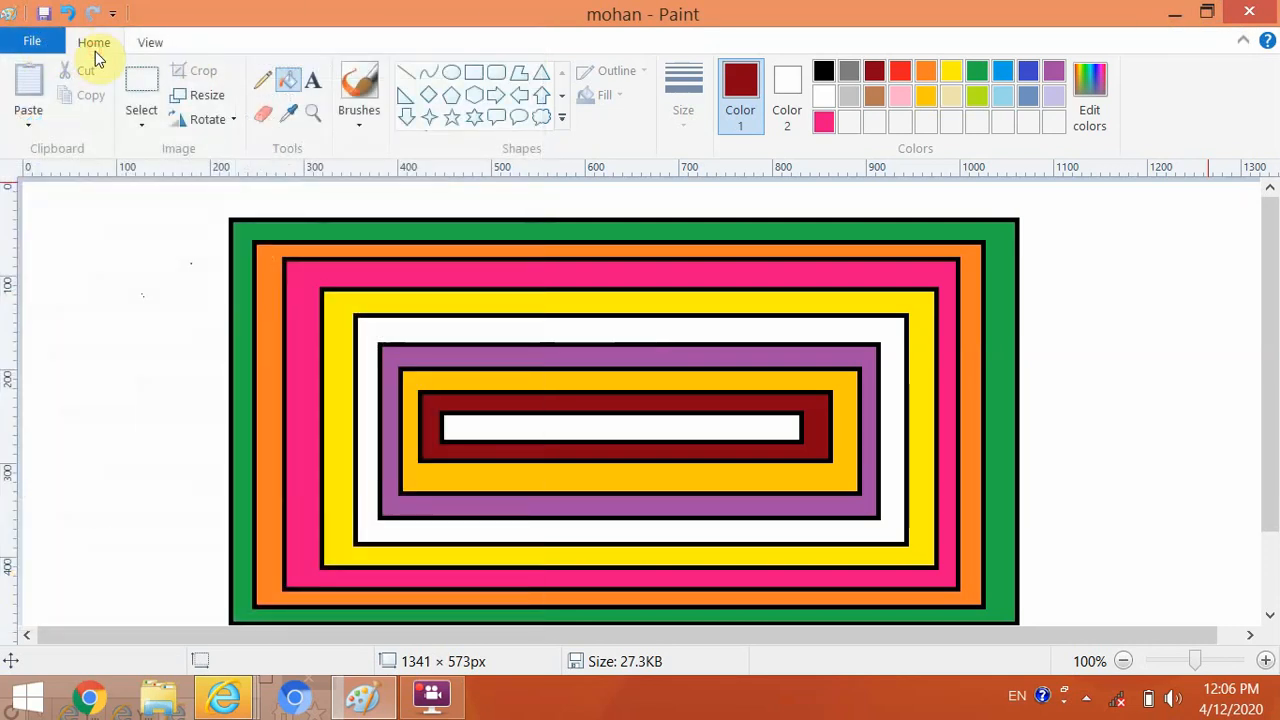
pyautogui.click(150, 43)
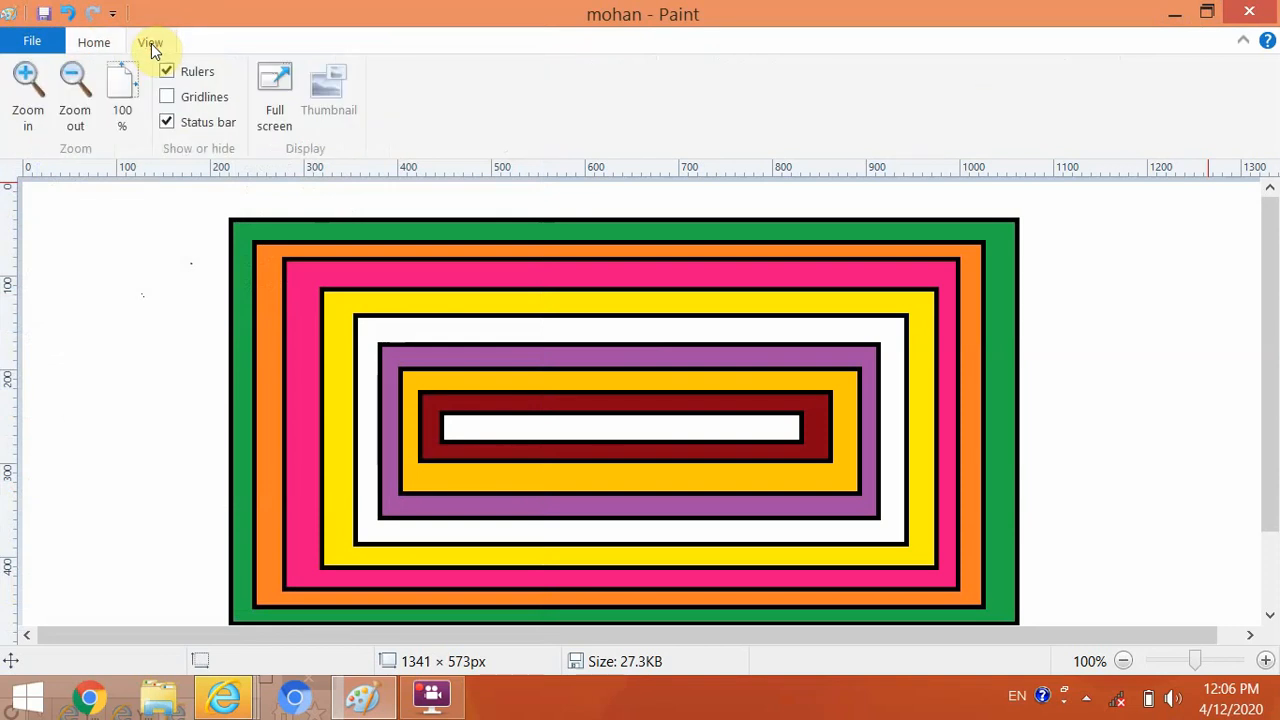
pyautogui.click(105, 45)
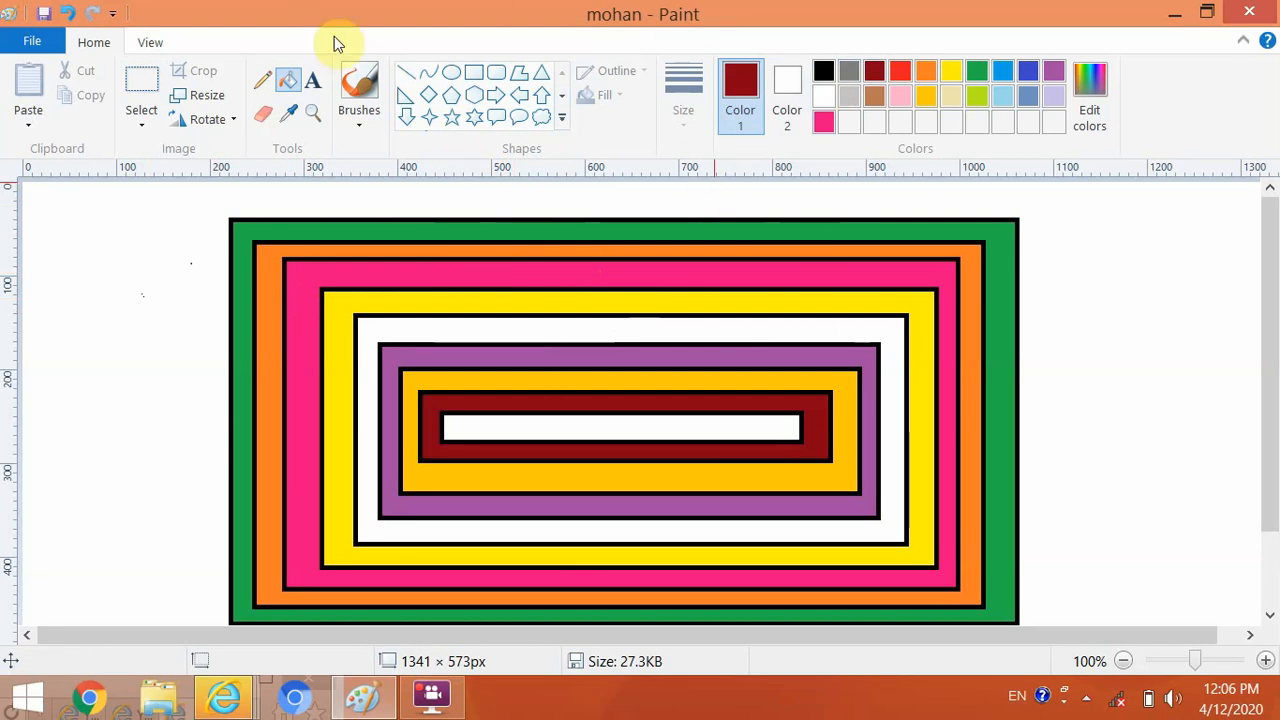
# Start a new blank picture.
pyautogui.click(35, 46)
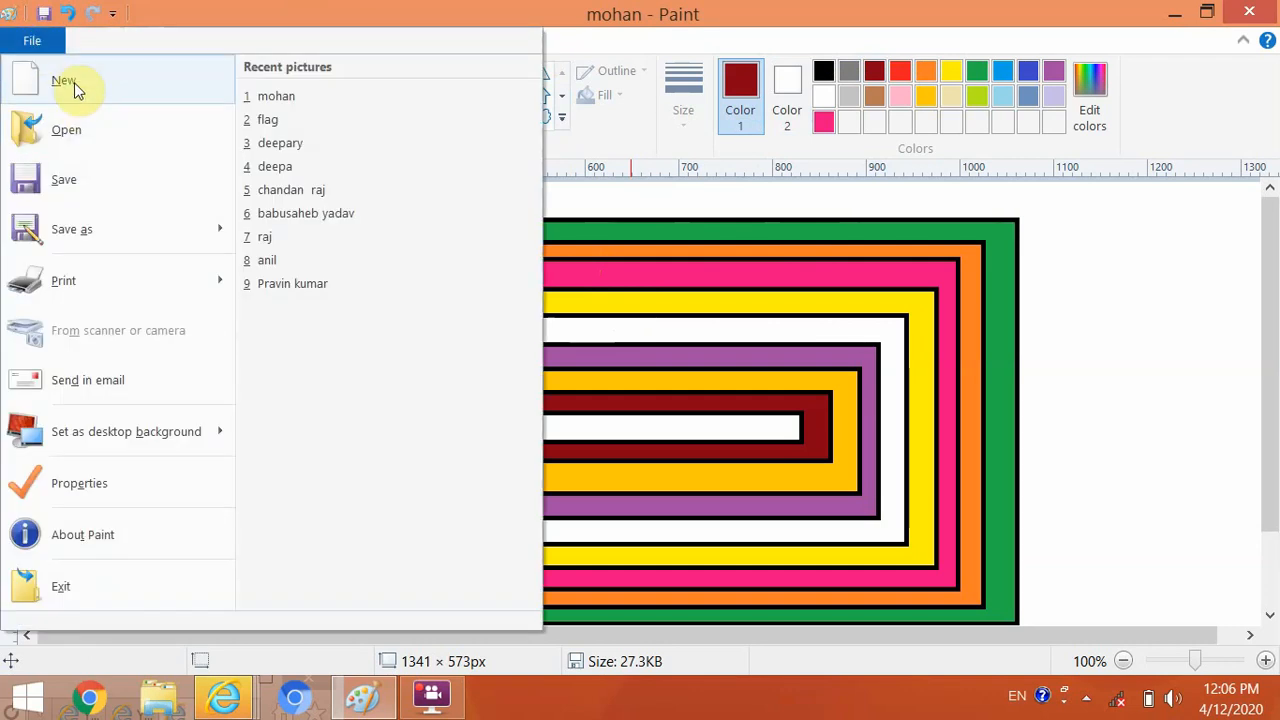
pyautogui.click(74, 82)
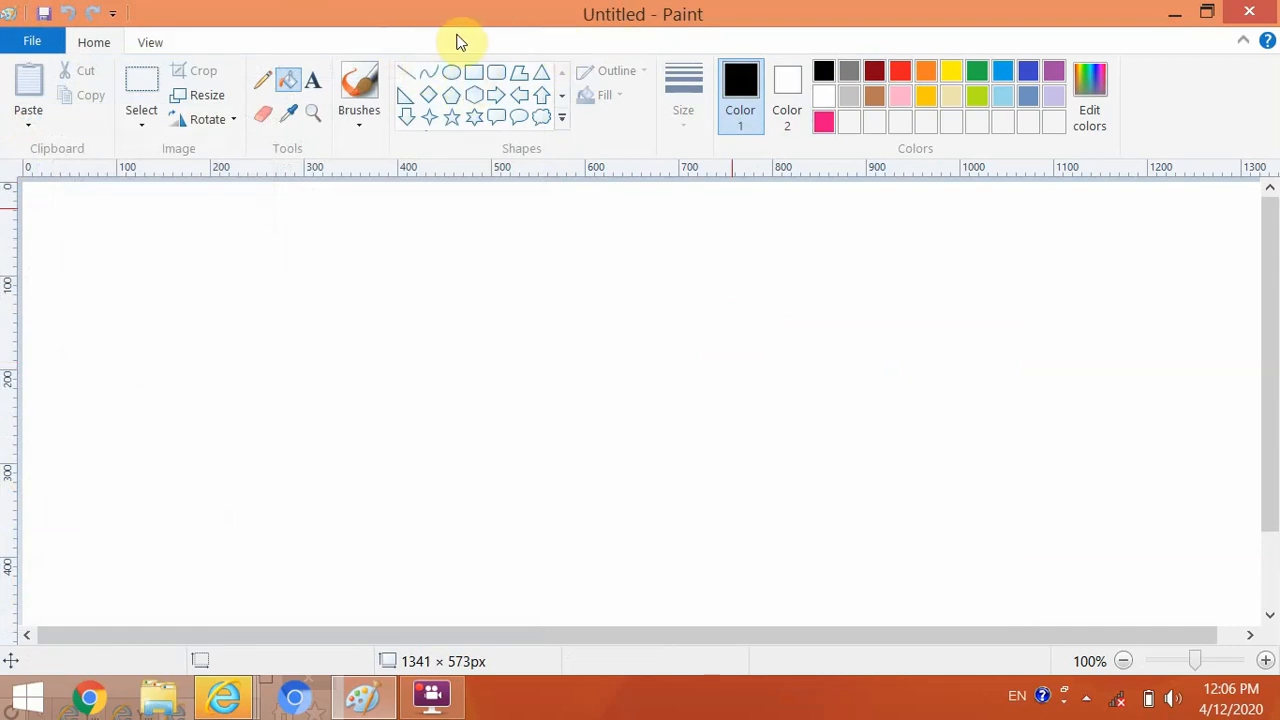
pyautogui.click(291, 85)
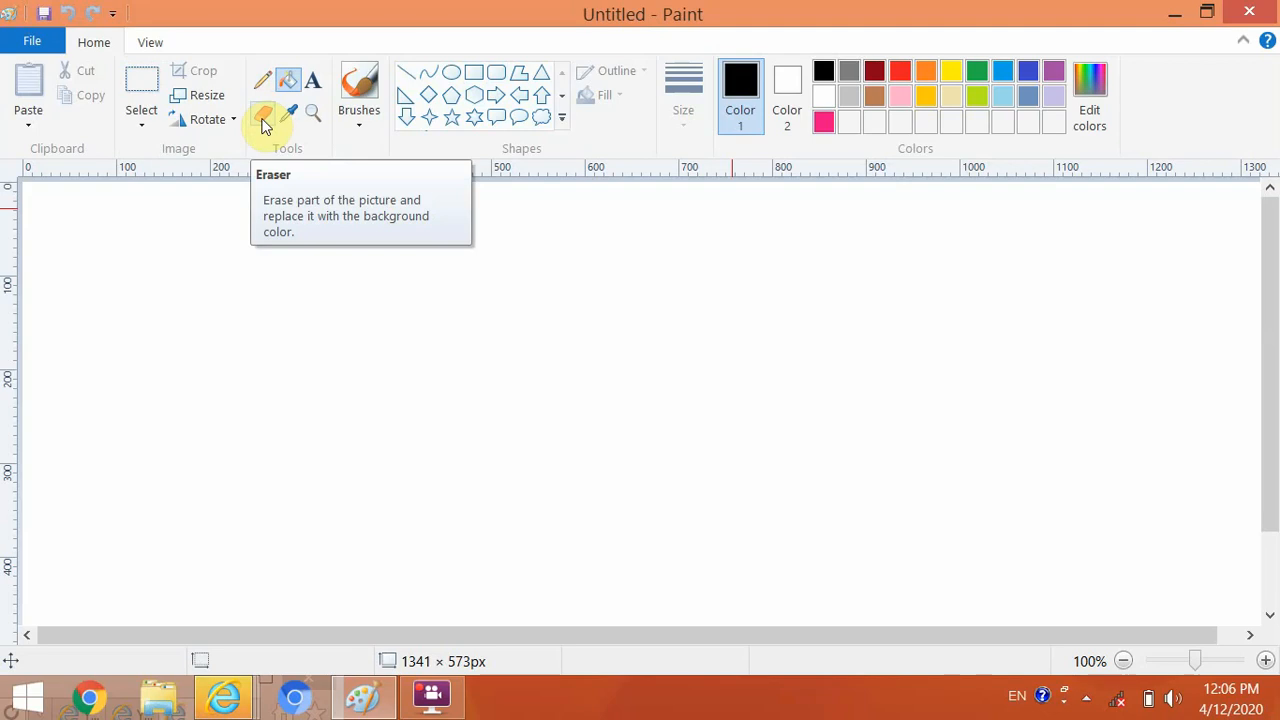
# Draw a text box about 908 × 210 px across the canvas and enter the text "microsoft paint".
pyautogui.click(313, 82)
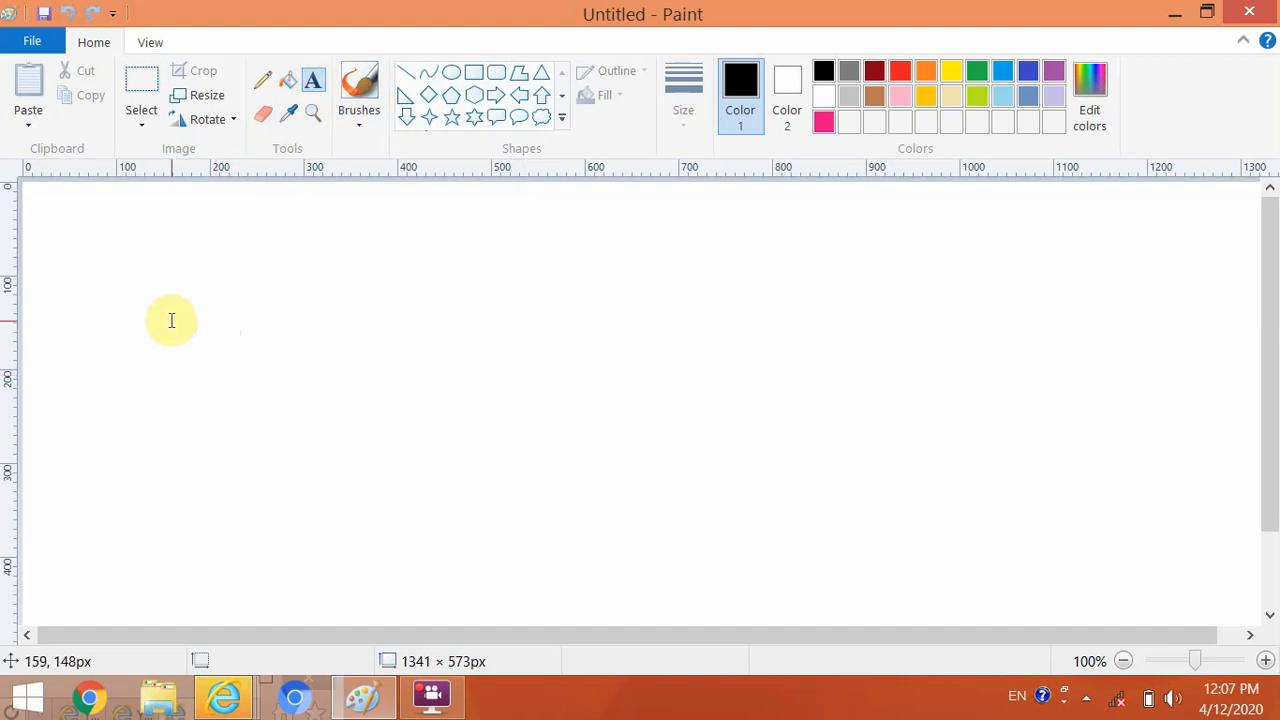
pyautogui.moveTo(171, 321); pyautogui.dragTo(1024, 519)
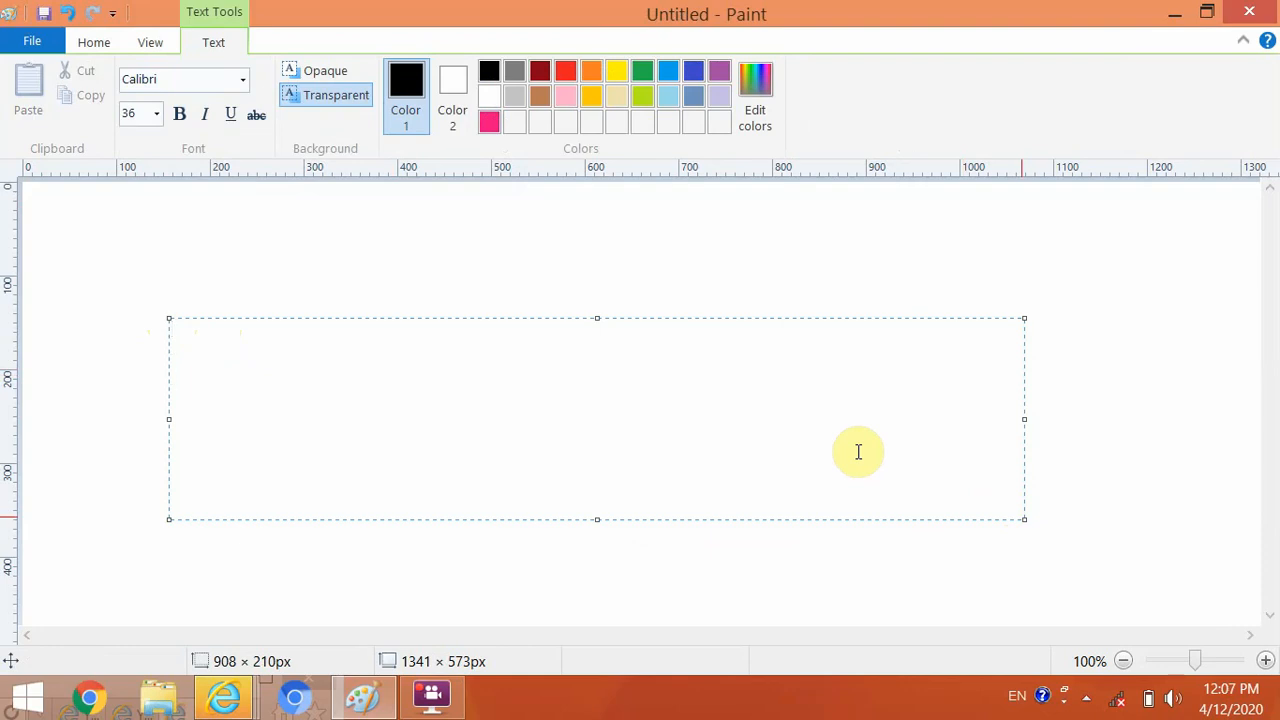
pyautogui.write('micr')
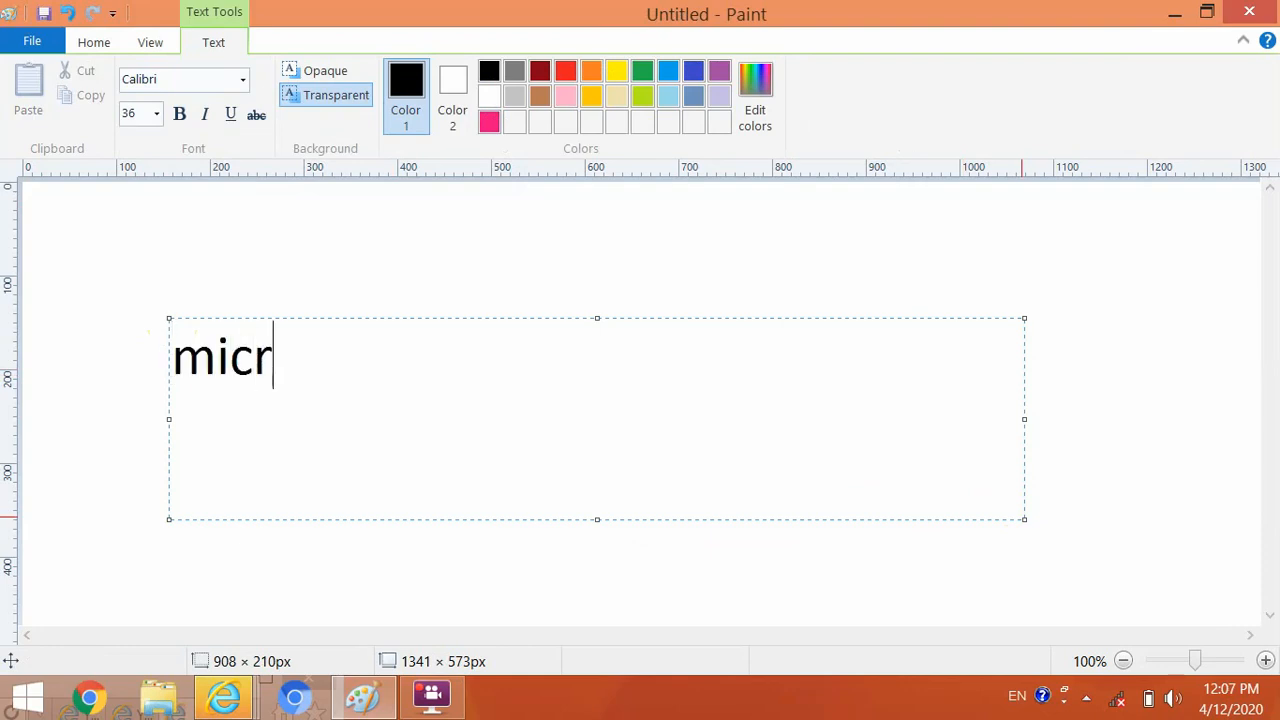
pyautogui.write('osoft ')
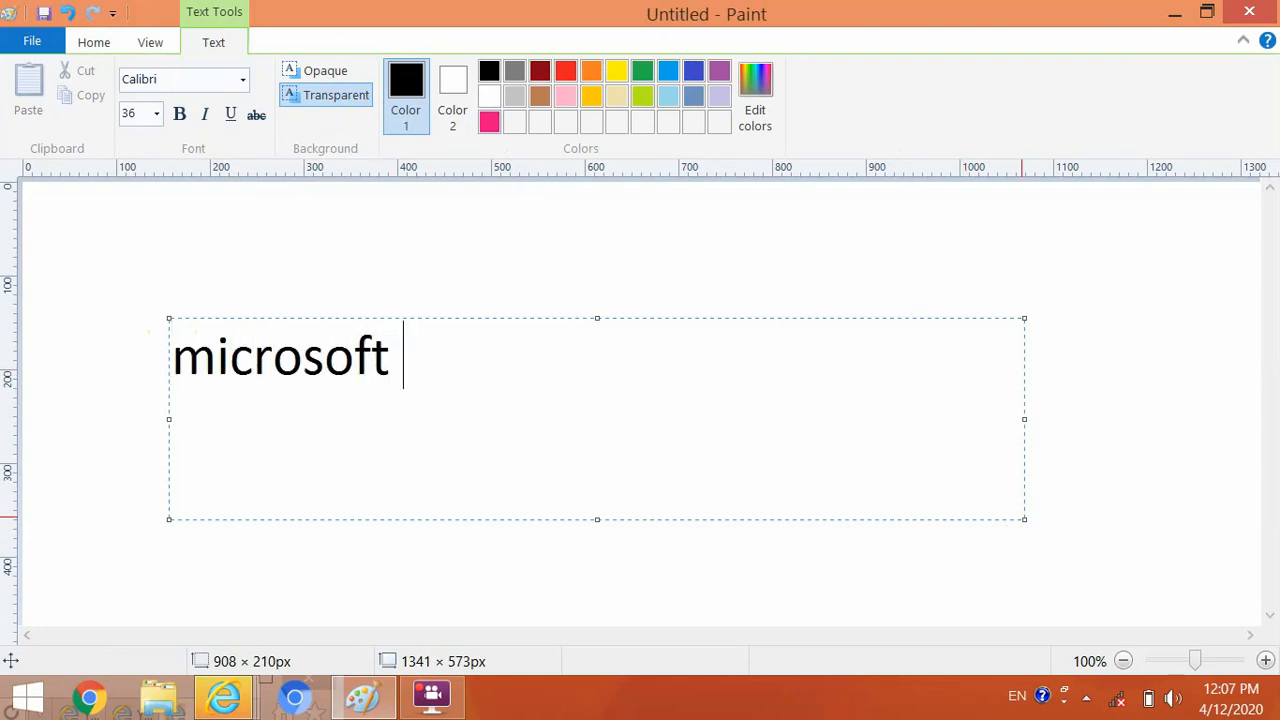
pyautogui.write('paint')
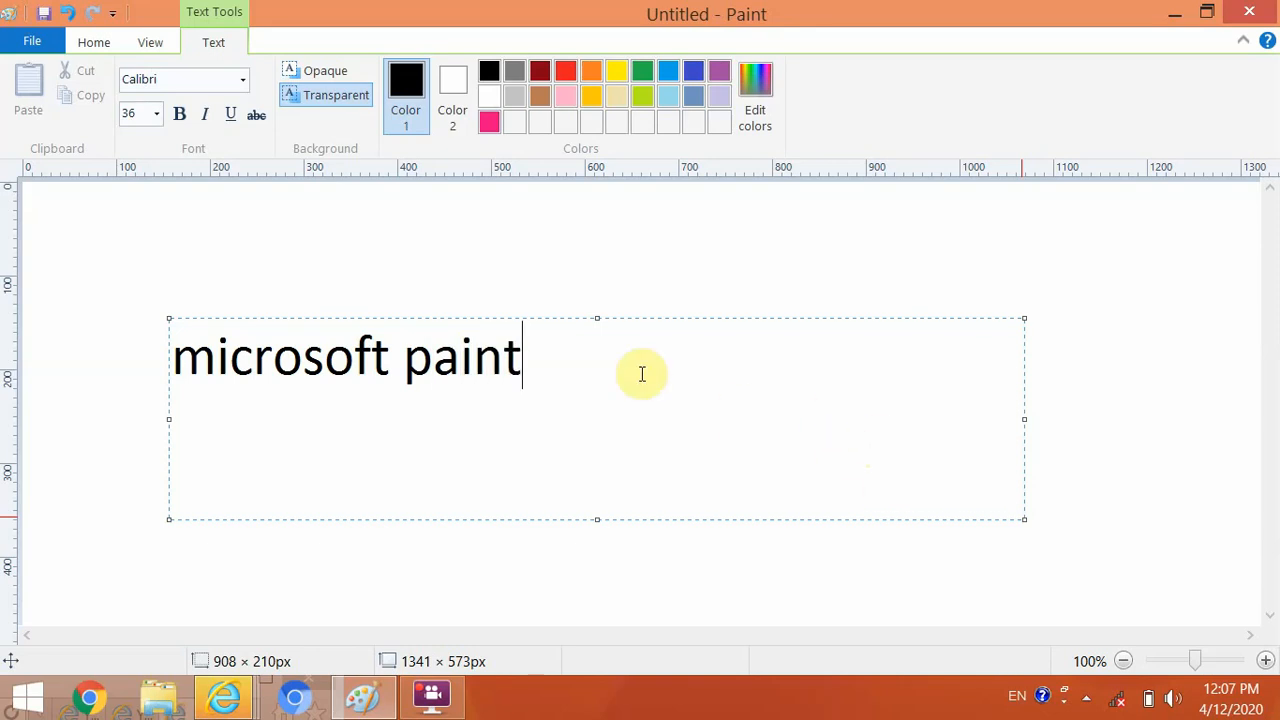
# Recolor the whole "microsoft paint" text with the custom pink and set its font size to 48.
pyautogui.moveTo(522, 366); pyautogui.dragTo(171, 379)
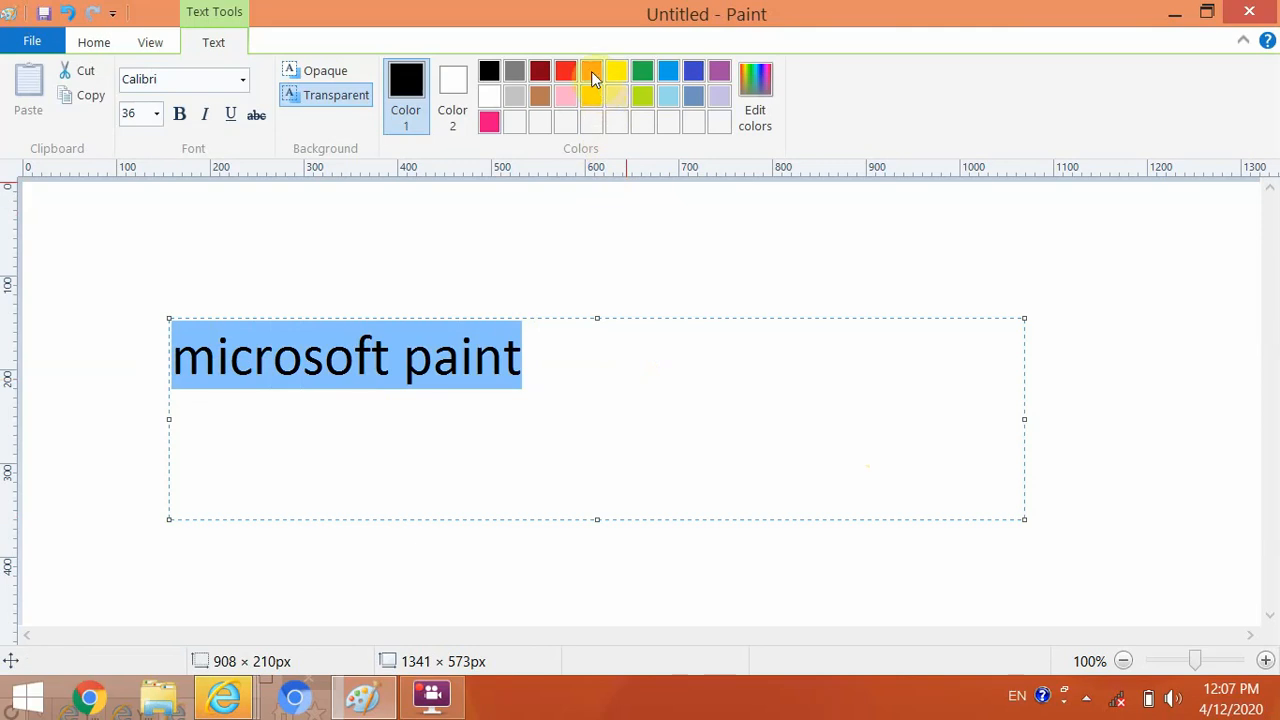
pyautogui.click(591, 69)
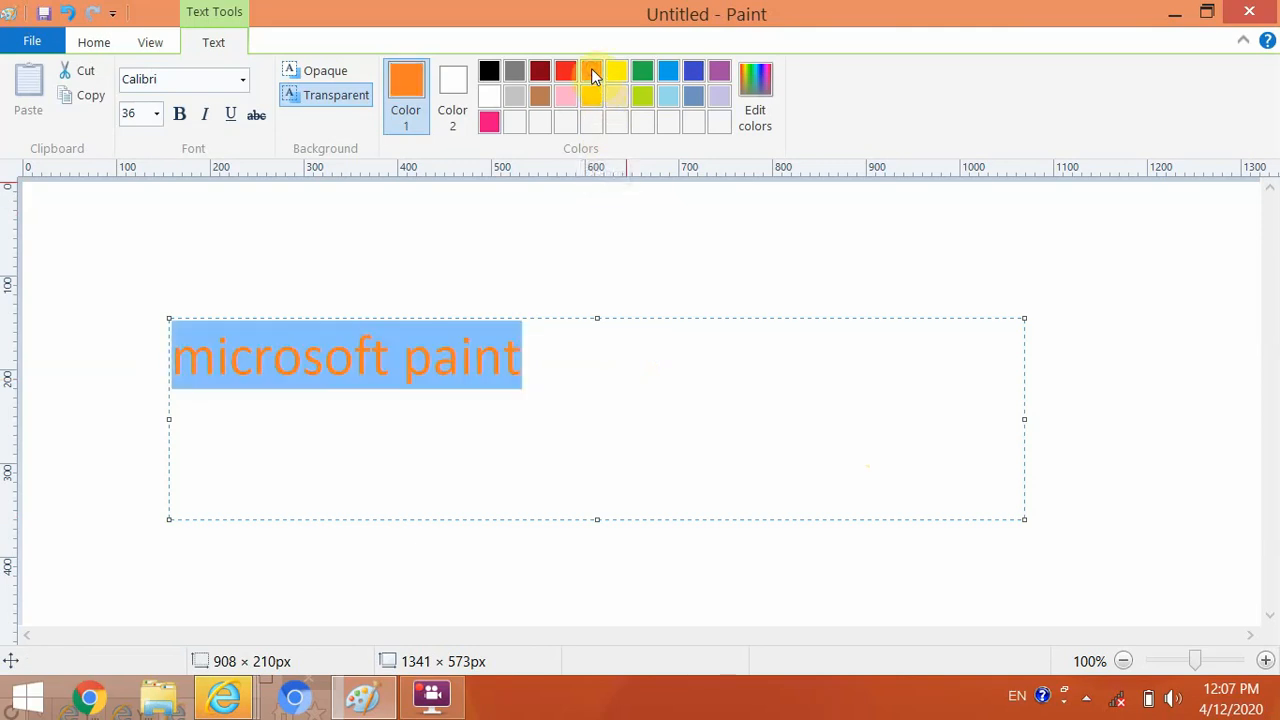
pyautogui.click(489, 121)
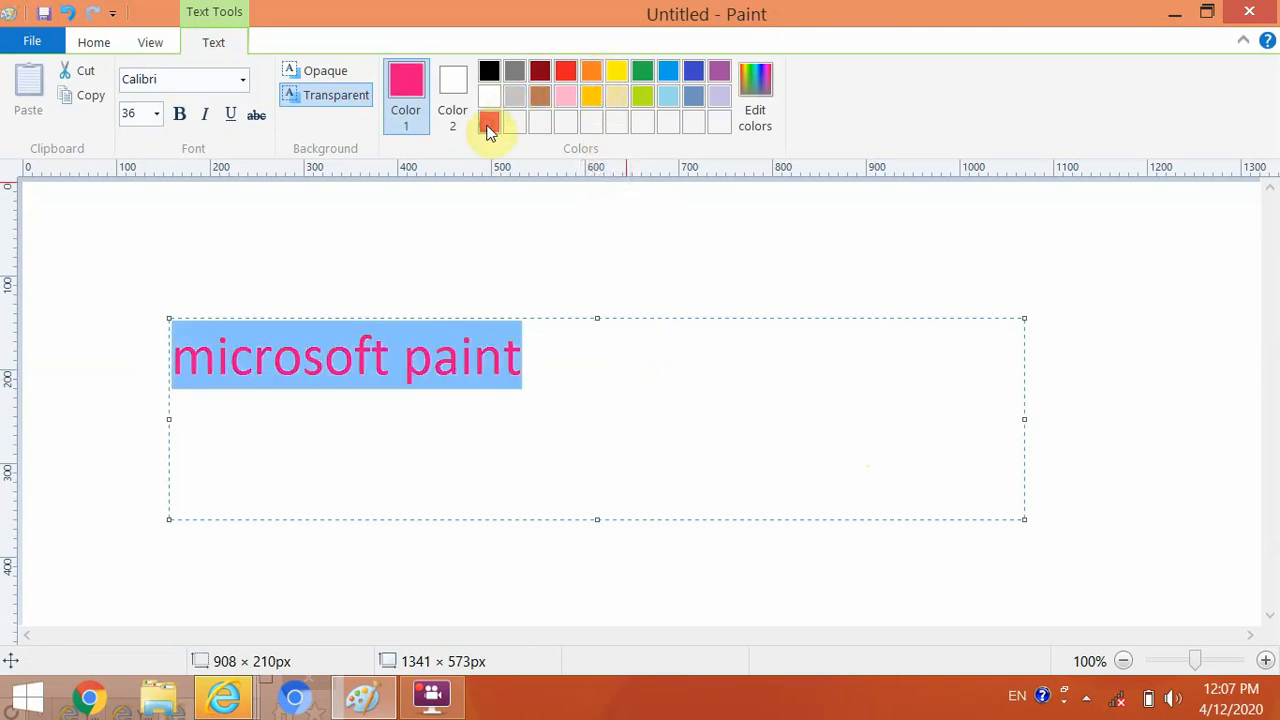
pyautogui.click(156, 114)
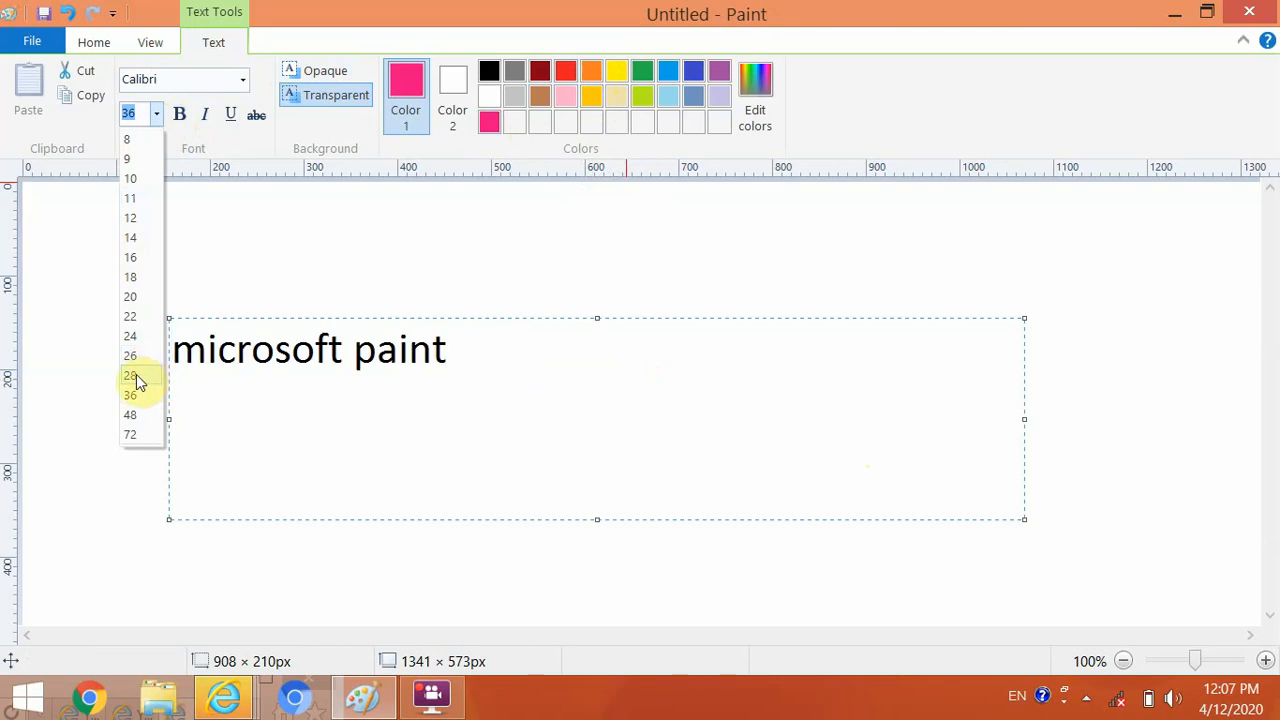
pyautogui.click(130, 415)
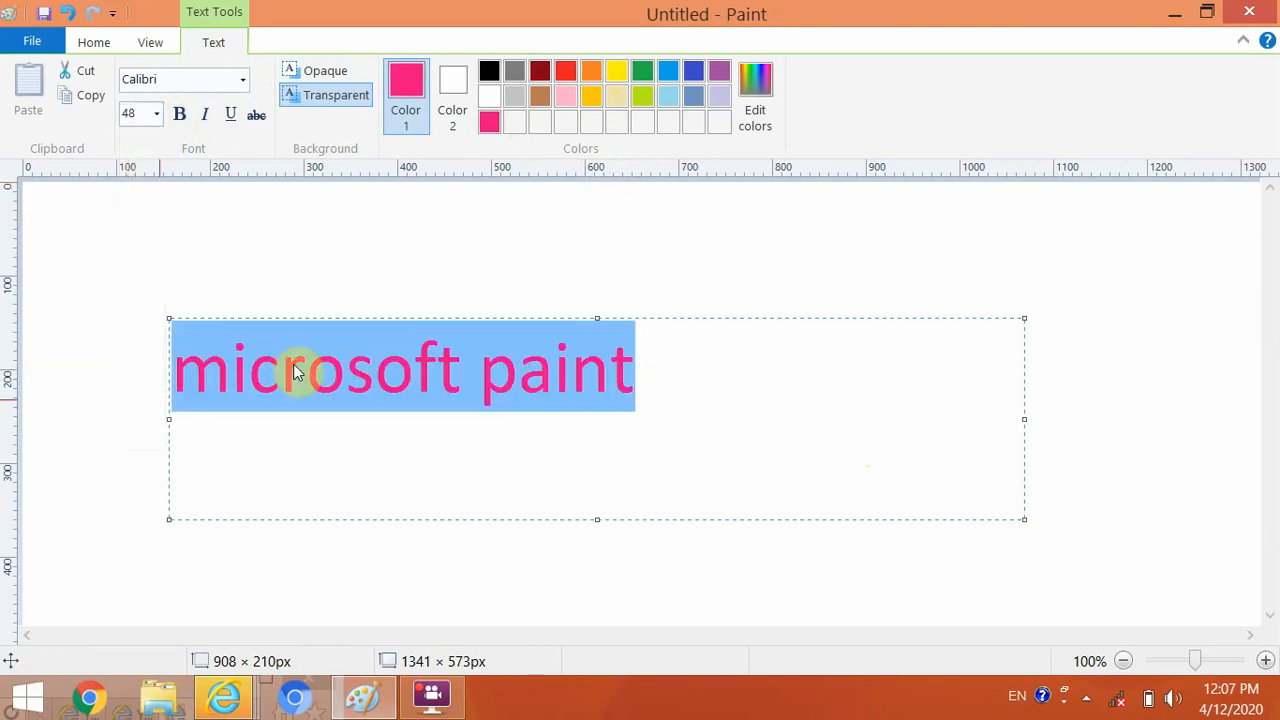
# Make the selected text bold, italic and underlined on a transparent background.
pyautogui.click(366, 98)
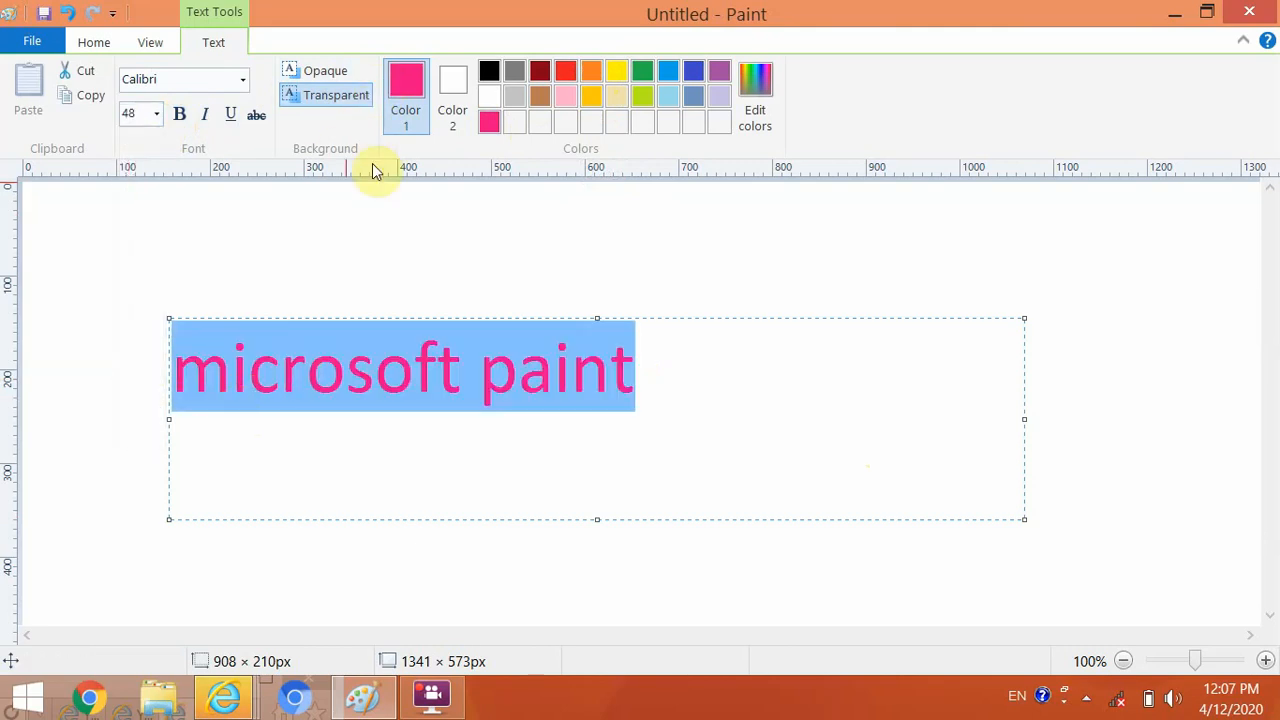
pyautogui.click(180, 114)
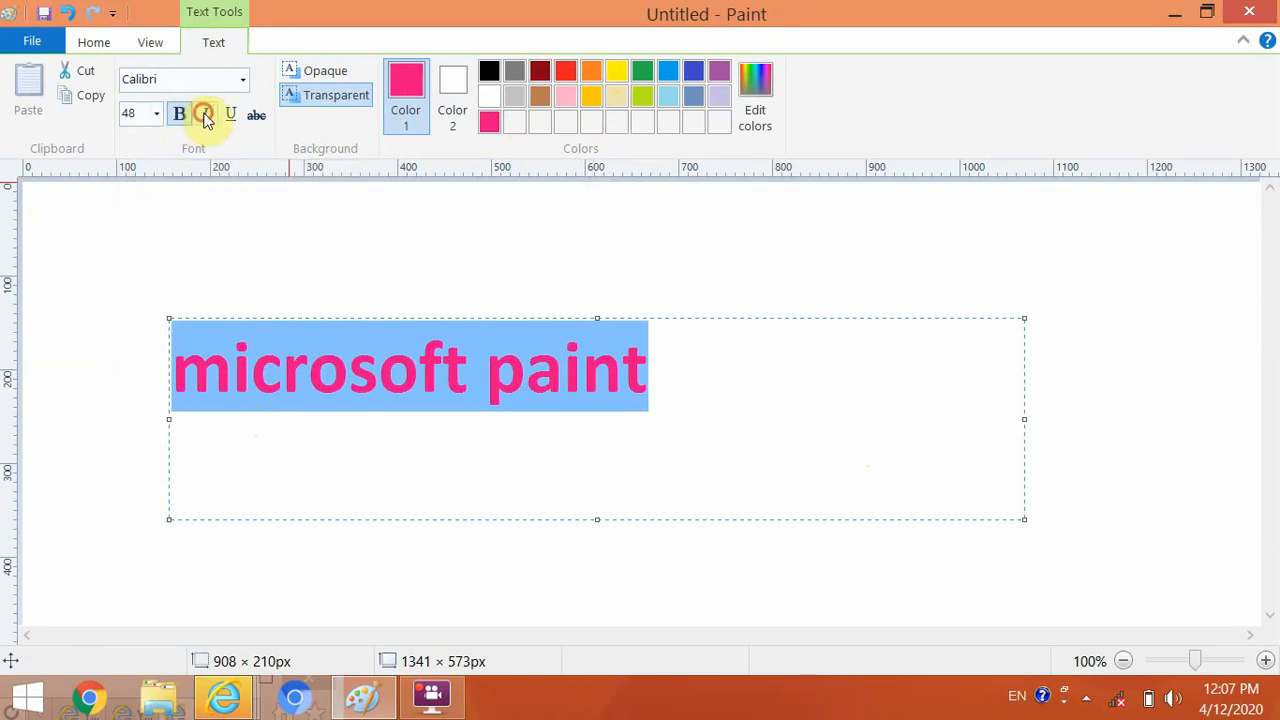
pyautogui.click(204, 115)
pyautogui.click(228, 115)
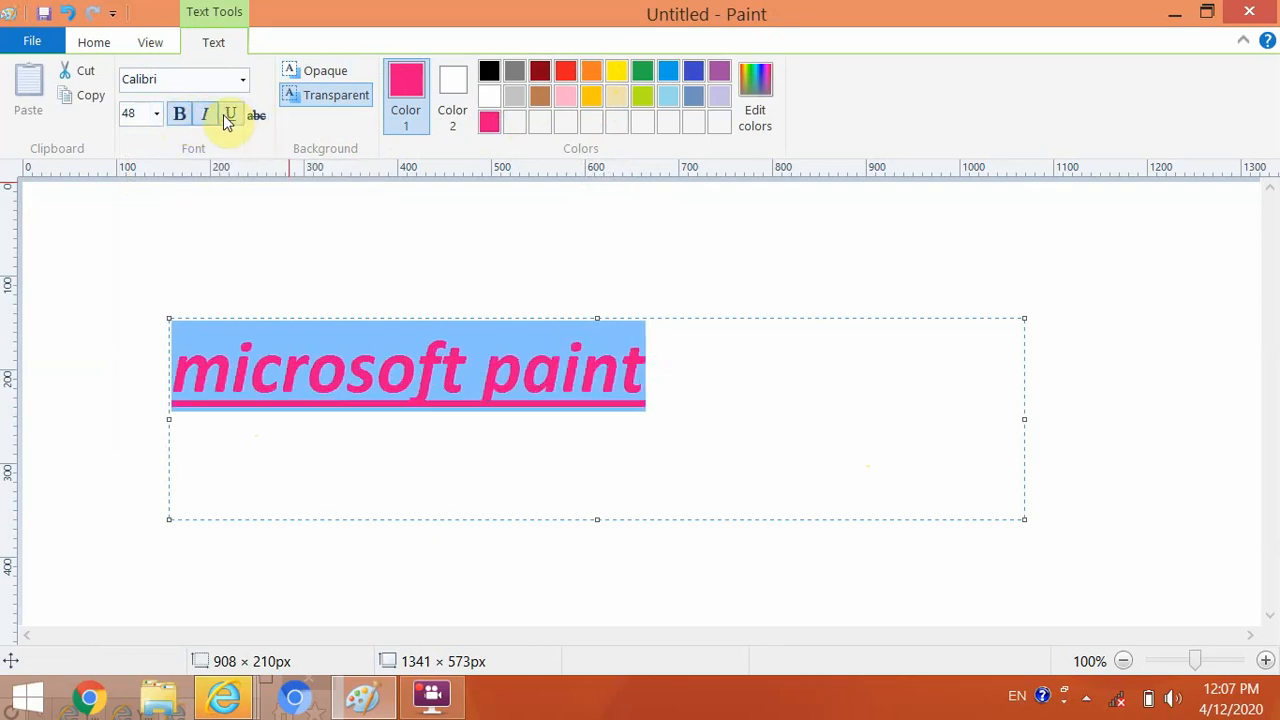
# Capitalize both words of the text so it reads "Microsoft Paint" and commit it to the canvas.
pyautogui.click(235, 377)
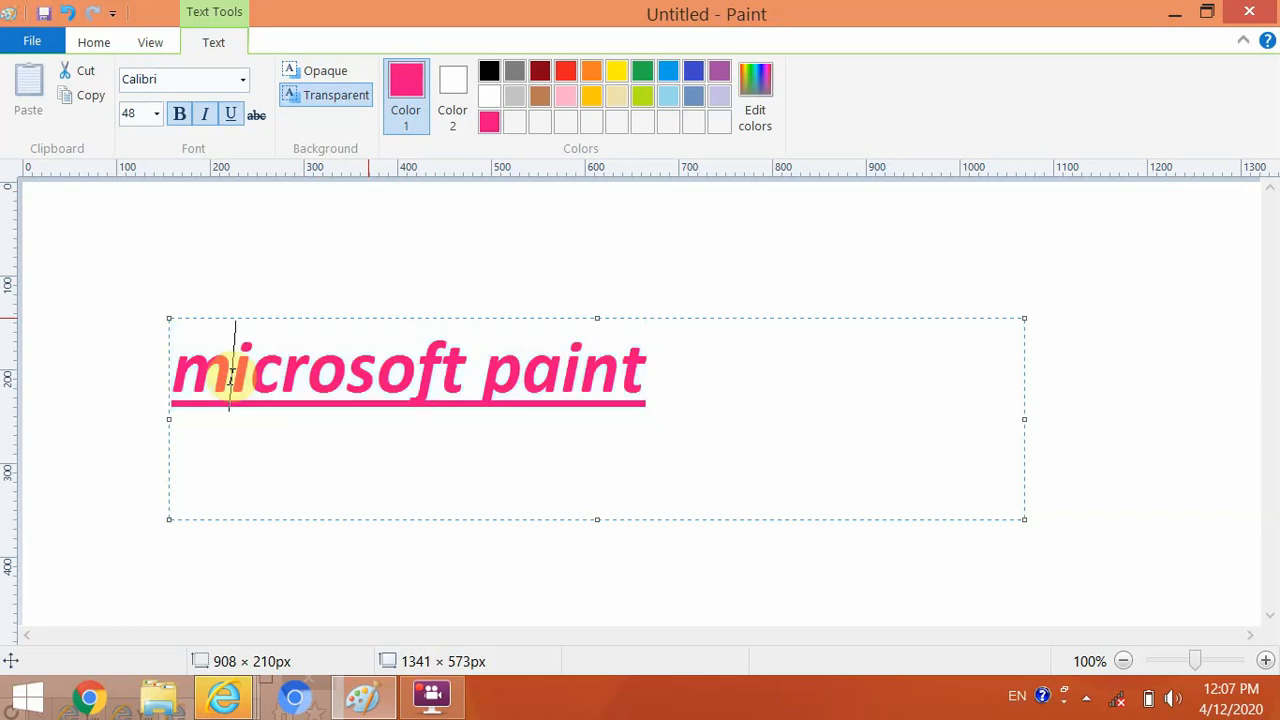
pyautogui.press('BackSpace')
pyautogui.write('M')
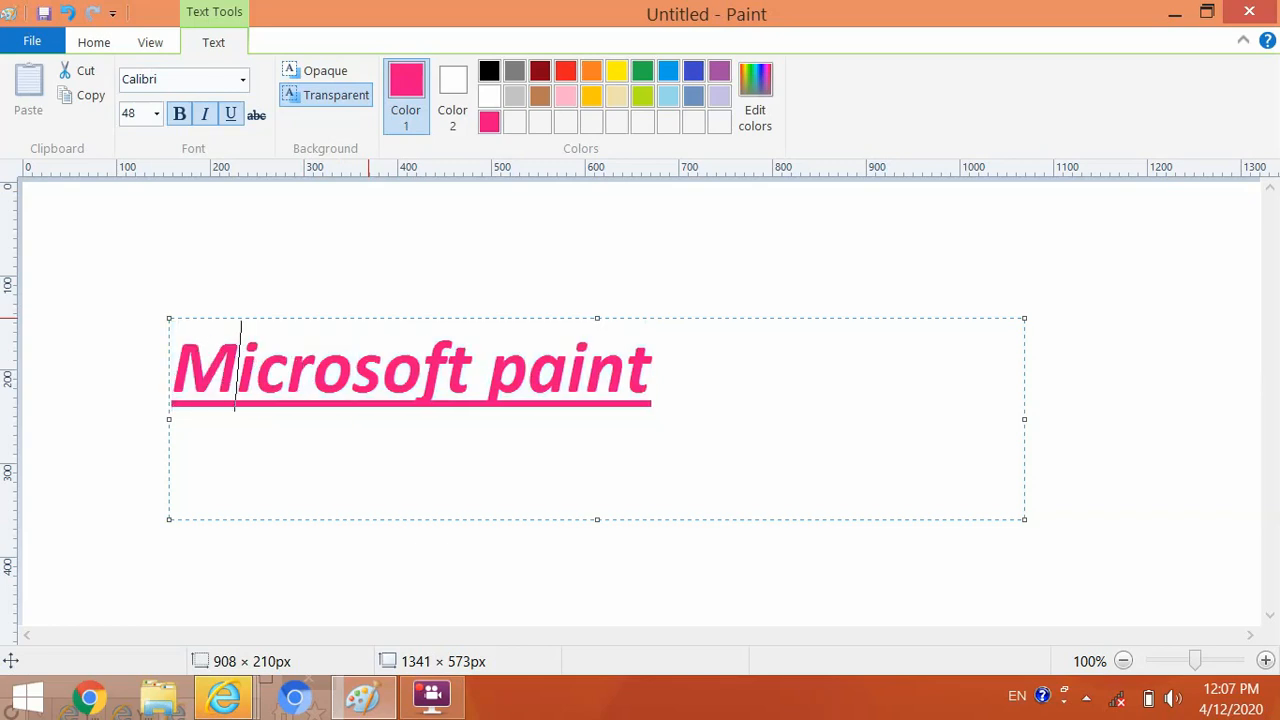
pyautogui.click(523, 388)
pyautogui.press('BackSpace')
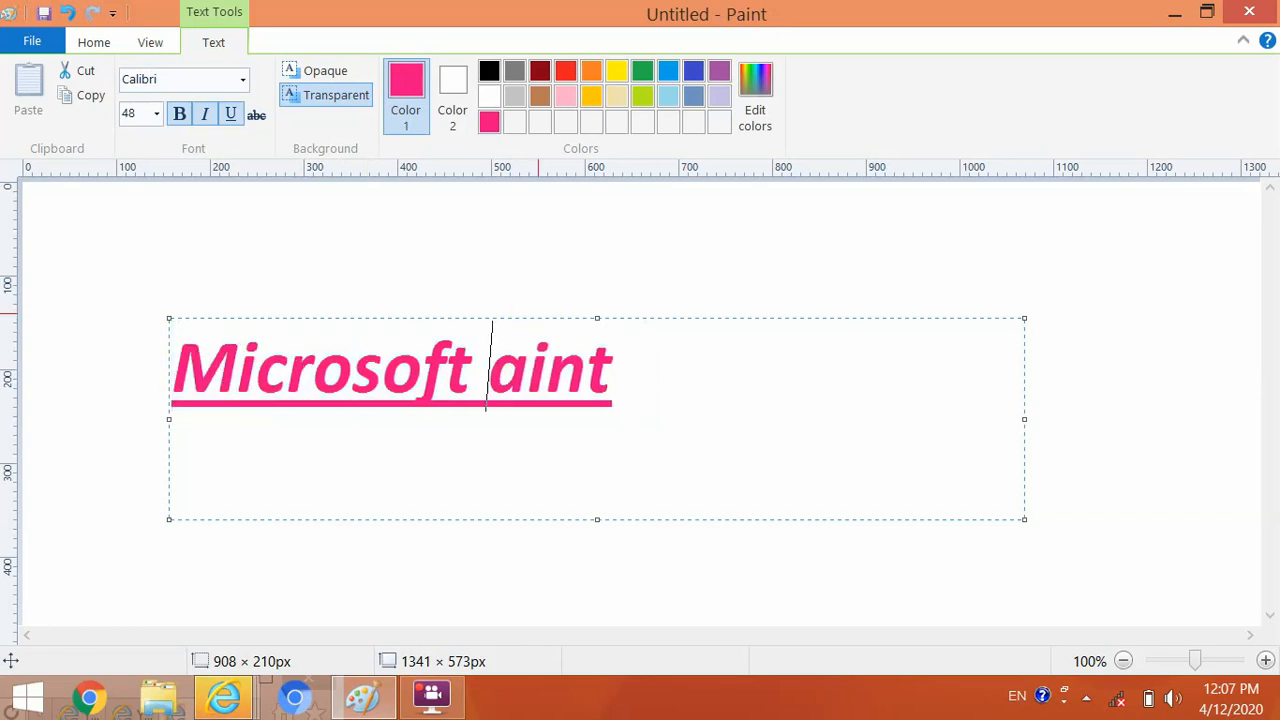
pyautogui.write('P')
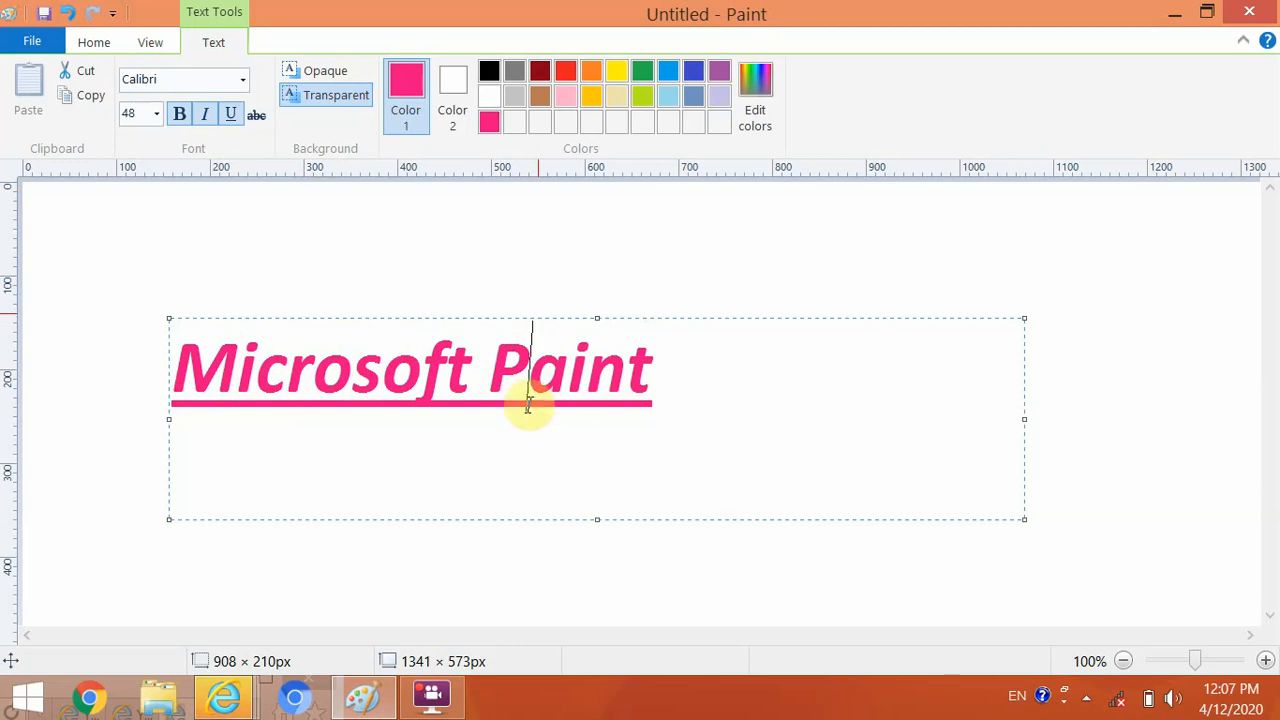
pyautogui.click(760, 266)
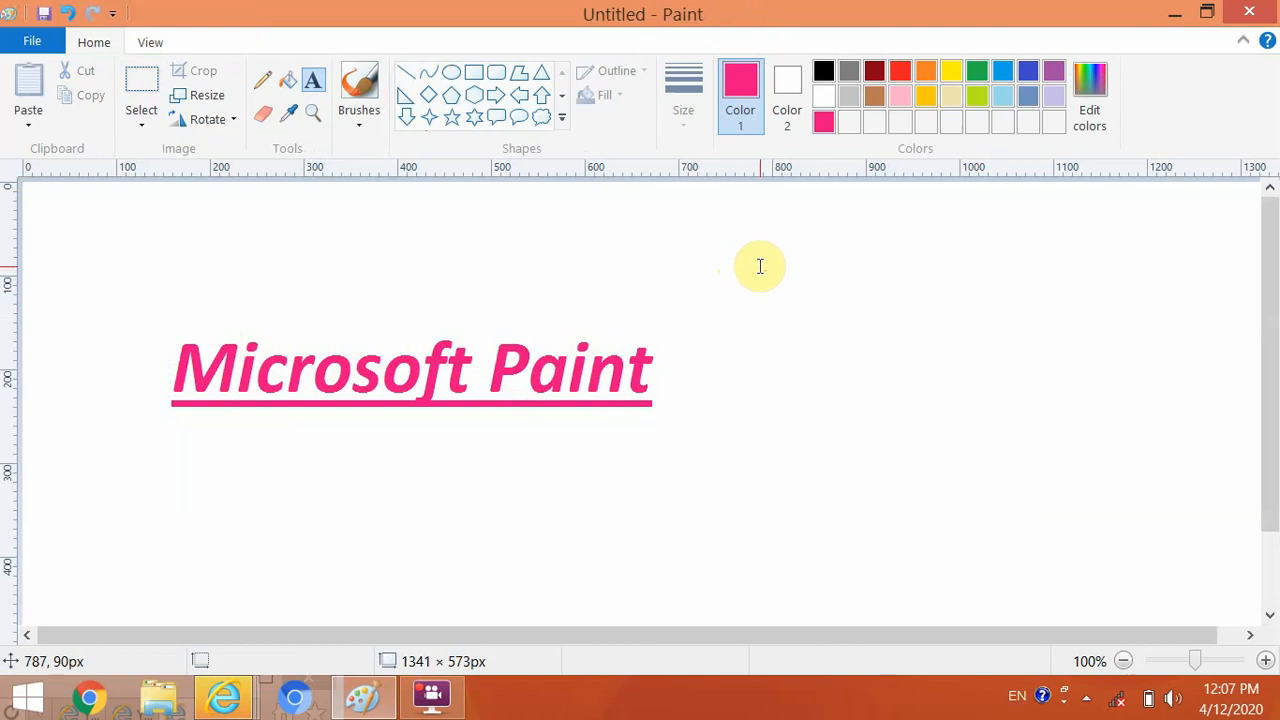
# Scatter Airbrush strokes around the "Microsoft Paint" text, first in the custom pink and then in yellow.
pyautogui.click(358, 124)
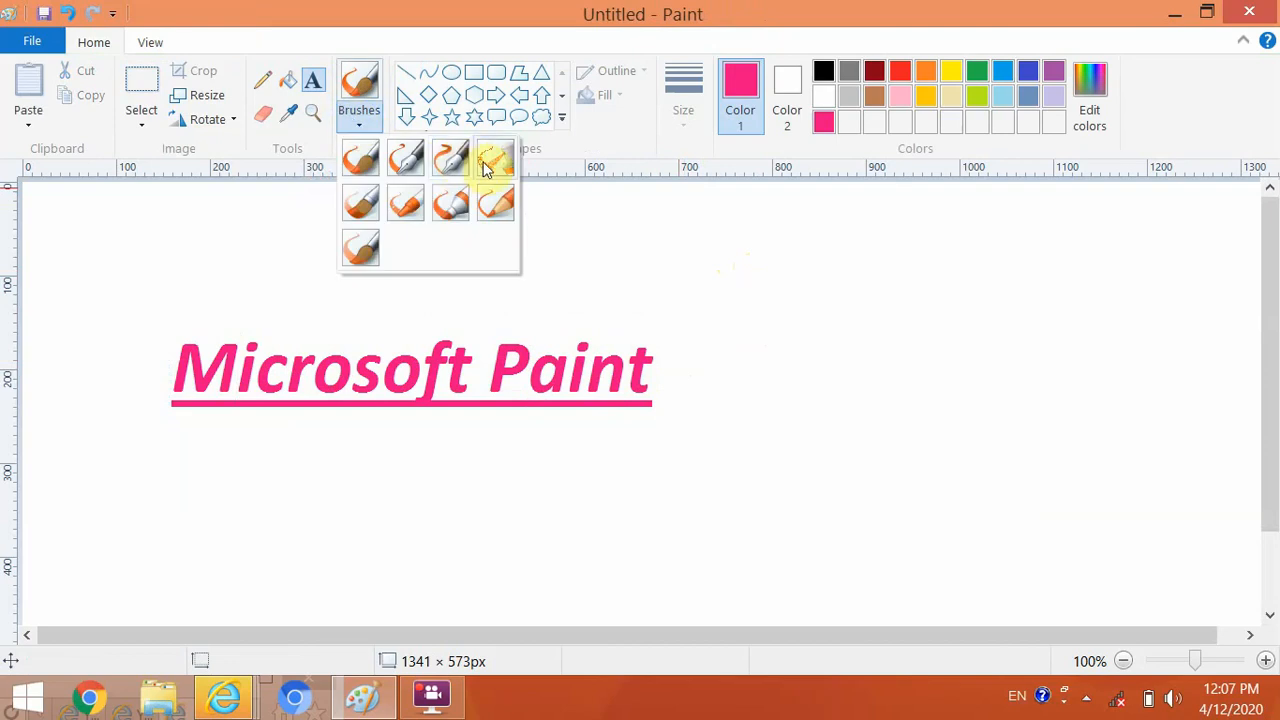
pyautogui.click(486, 163)
pyautogui.click(668, 250)
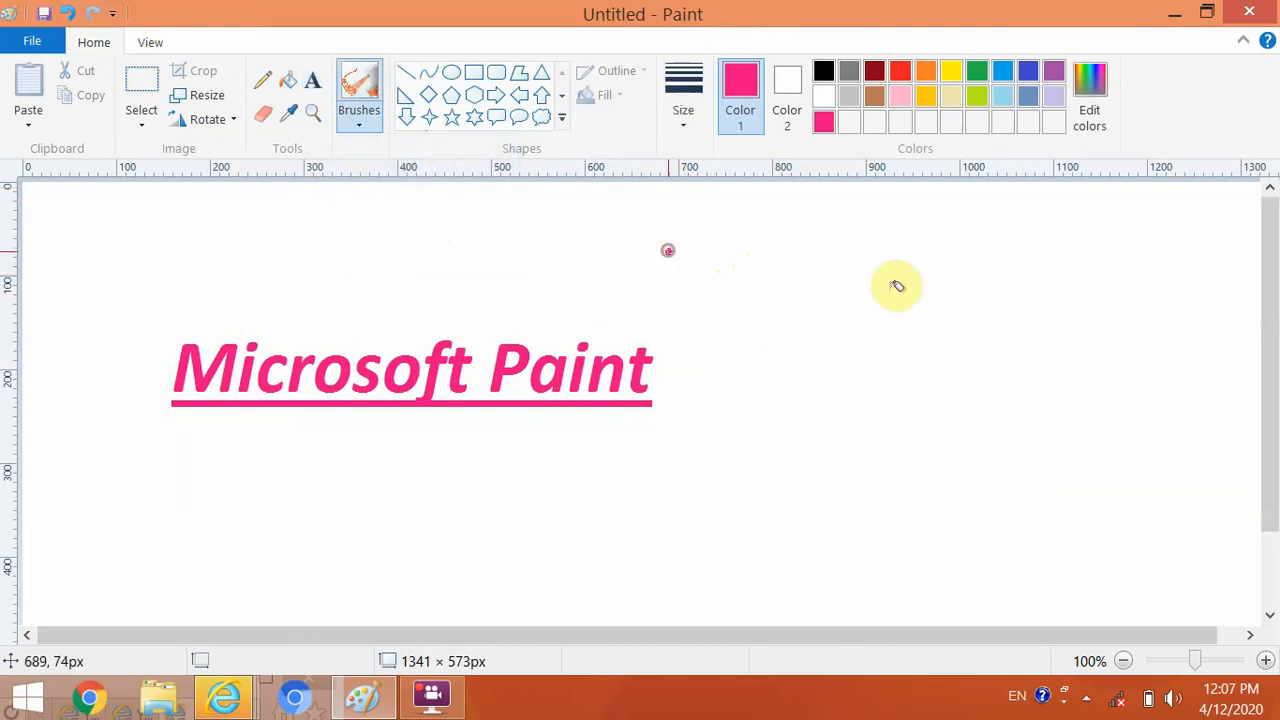
pyautogui.moveTo(897, 286)
pyautogui.mouseDown()
pyautogui.moveTo(1069, 371)
pyautogui.moveTo(1048, 356)
pyautogui.moveTo(1038, 386)
pyautogui.moveTo(954, 382)
pyautogui.moveTo(686, 516)
pyautogui.mouseUp()
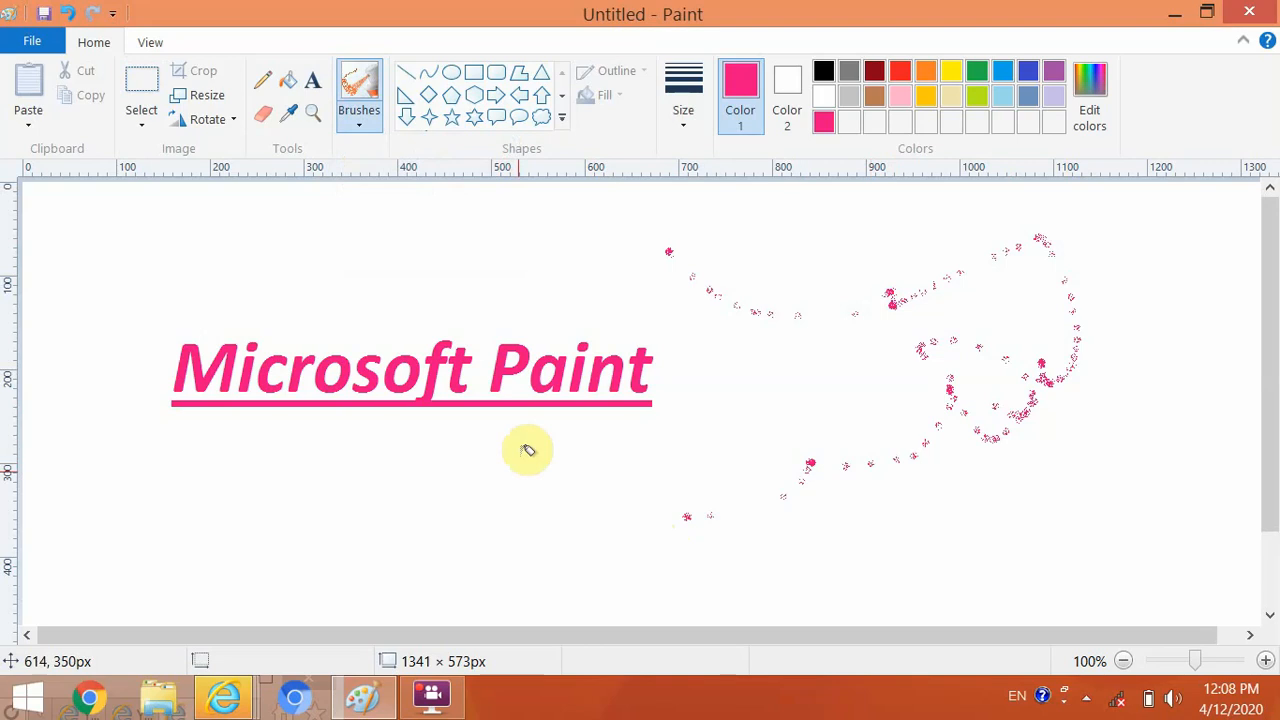
pyautogui.moveTo(528, 450)
pyautogui.mouseDown()
pyautogui.moveTo(599, 502)
pyautogui.moveTo(493, 540)
pyautogui.moveTo(279, 519)
pyautogui.moveTo(237, 497)
pyautogui.moveTo(197, 445)
pyautogui.moveTo(183, 314)
pyautogui.moveTo(239, 247)
pyautogui.moveTo(385, 276)
pyautogui.moveTo(497, 258)
pyautogui.moveTo(529, 280)
pyautogui.moveTo(745, 323)
pyautogui.moveTo(797, 359)
pyautogui.moveTo(820, 418)
pyautogui.mouseUp()
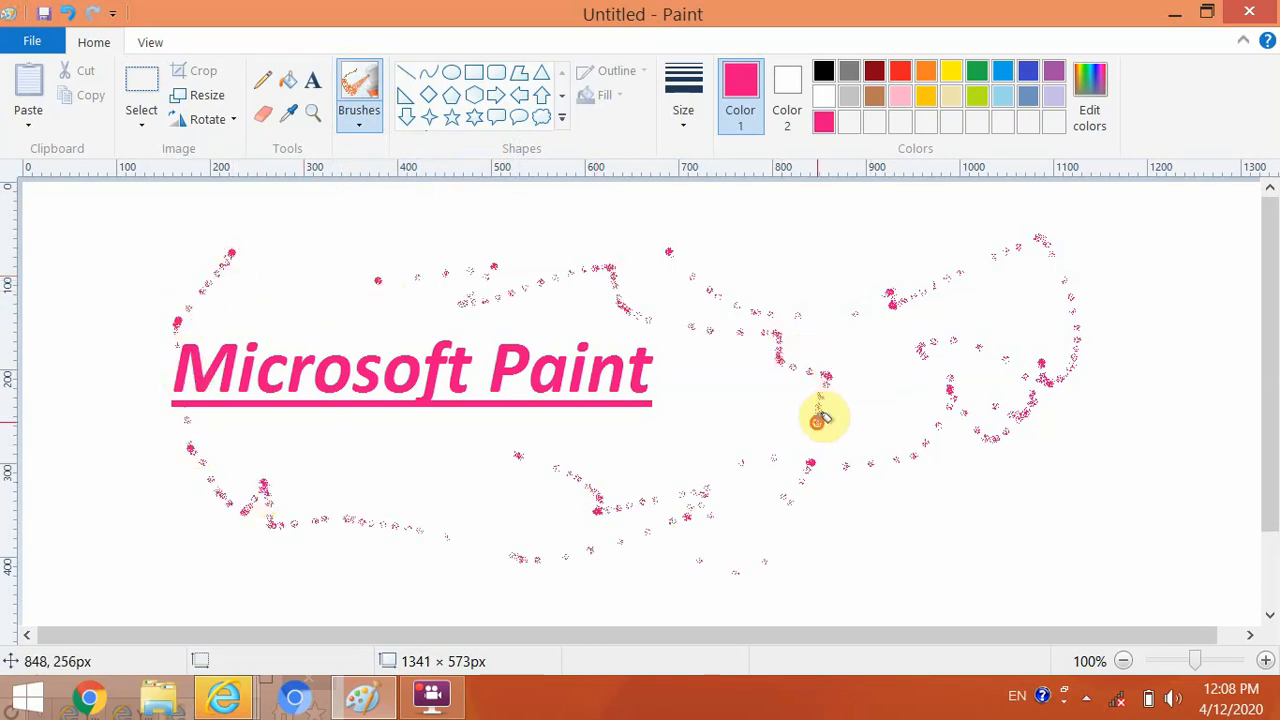
pyautogui.click(952, 74)
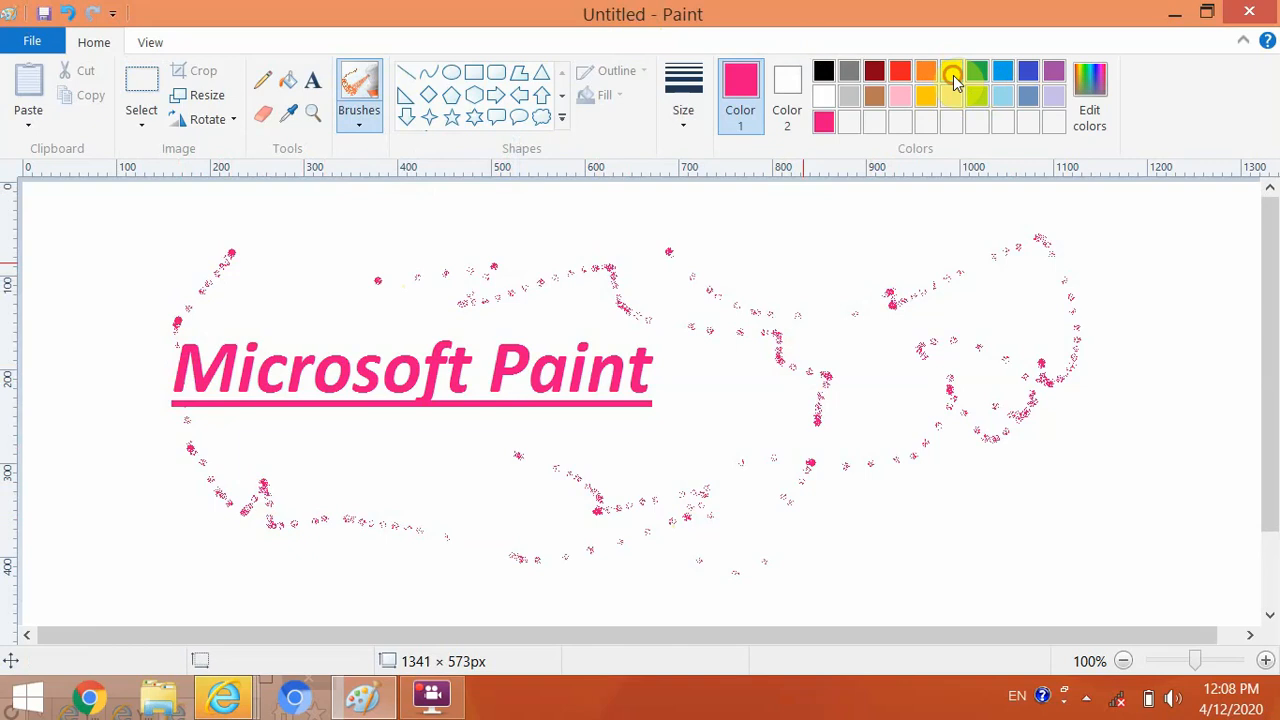
pyautogui.moveTo(811, 237)
pyautogui.mouseDown()
pyautogui.moveTo(806, 285)
pyautogui.moveTo(1009, 241)
pyautogui.moveTo(1024, 306)
pyautogui.moveTo(1112, 307)
pyautogui.moveTo(1070, 417)
pyautogui.moveTo(981, 518)
pyautogui.moveTo(1079, 556)
pyautogui.moveTo(309, 424)
pyautogui.moveTo(115, 452)
pyautogui.moveTo(27, 481)
pyautogui.moveTo(120, 254)
pyautogui.moveTo(104, 278)
pyautogui.moveTo(290, 225)
pyautogui.moveTo(671, 276)
pyautogui.moveTo(884, 250)
pyautogui.moveTo(1093, 309)
pyautogui.moveTo(1104, 372)
pyautogui.moveTo(1010, 487)
pyautogui.moveTo(975, 483)
pyautogui.mouseUp()
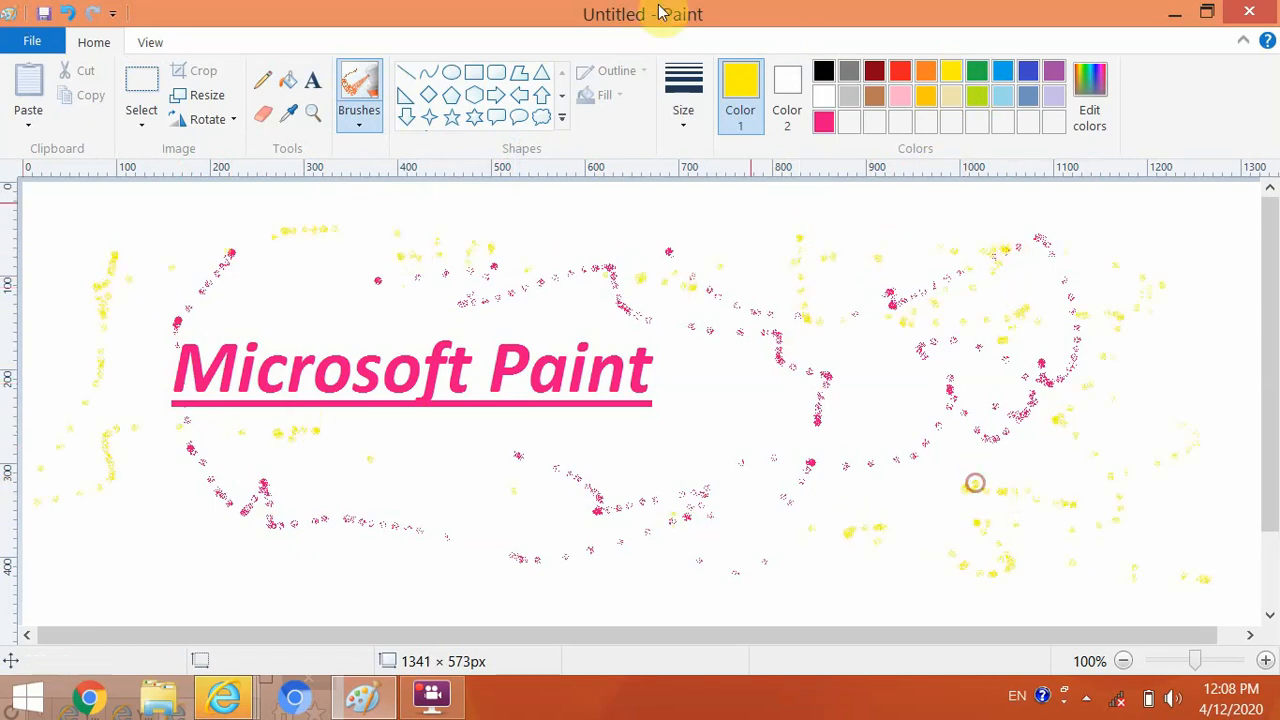
# Spray green Airbrush strokes and specks across the whole canvas around the text.
pyautogui.click(361, 118)
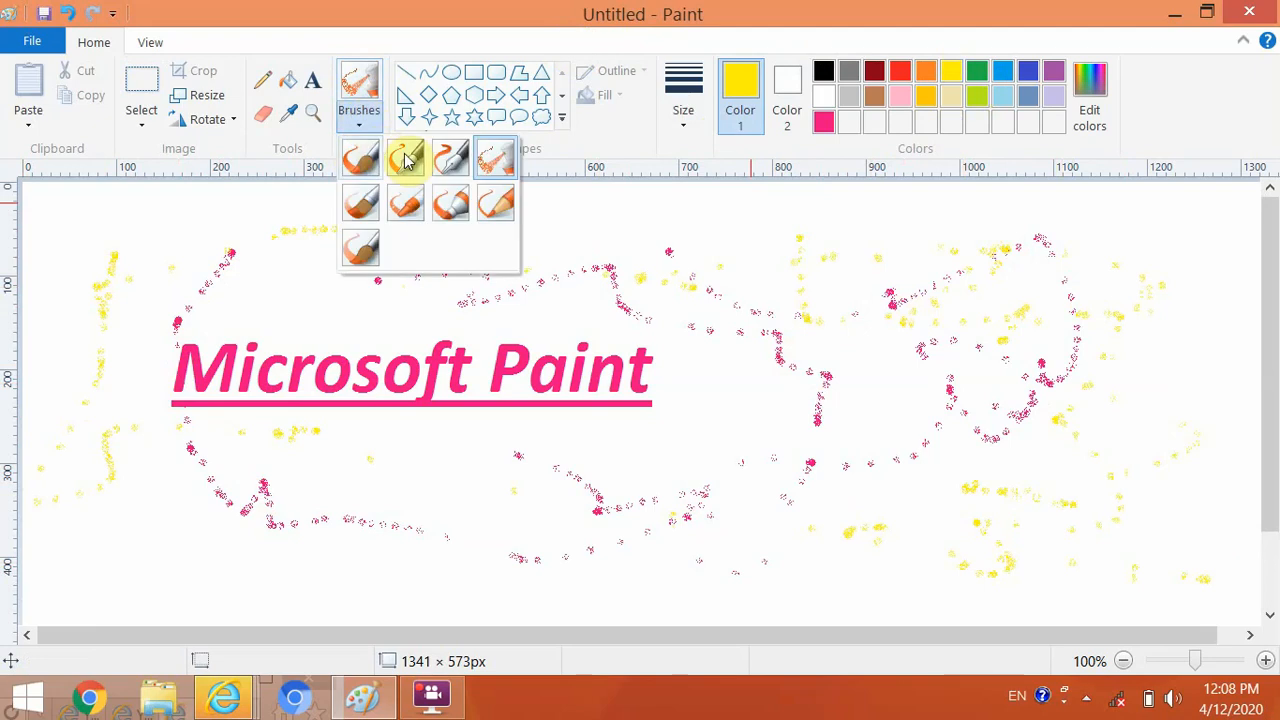
pyautogui.click(496, 162)
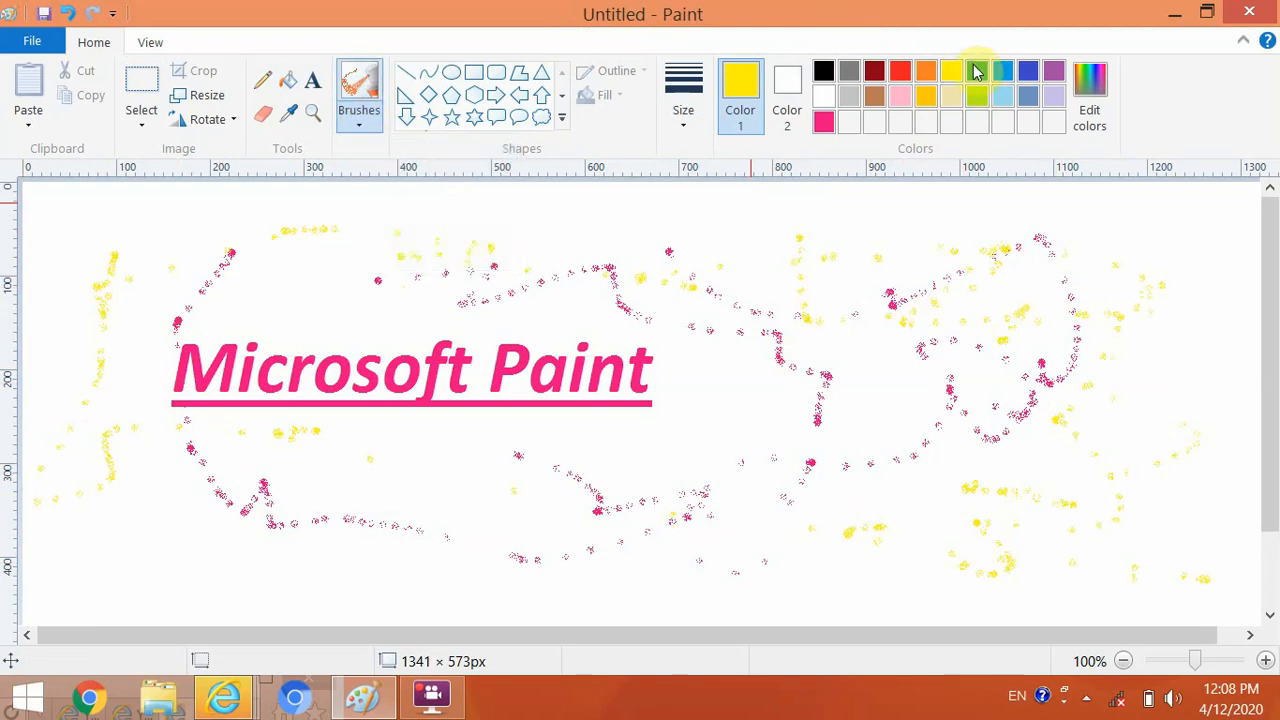
pyautogui.click(976, 70)
pyautogui.moveTo(271, 277)
pyautogui.mouseDown()
pyautogui.moveTo(272, 289)
pyautogui.moveTo(80, 243)
pyautogui.moveTo(197, 551)
pyautogui.moveTo(438, 610)
pyautogui.mouseUp()
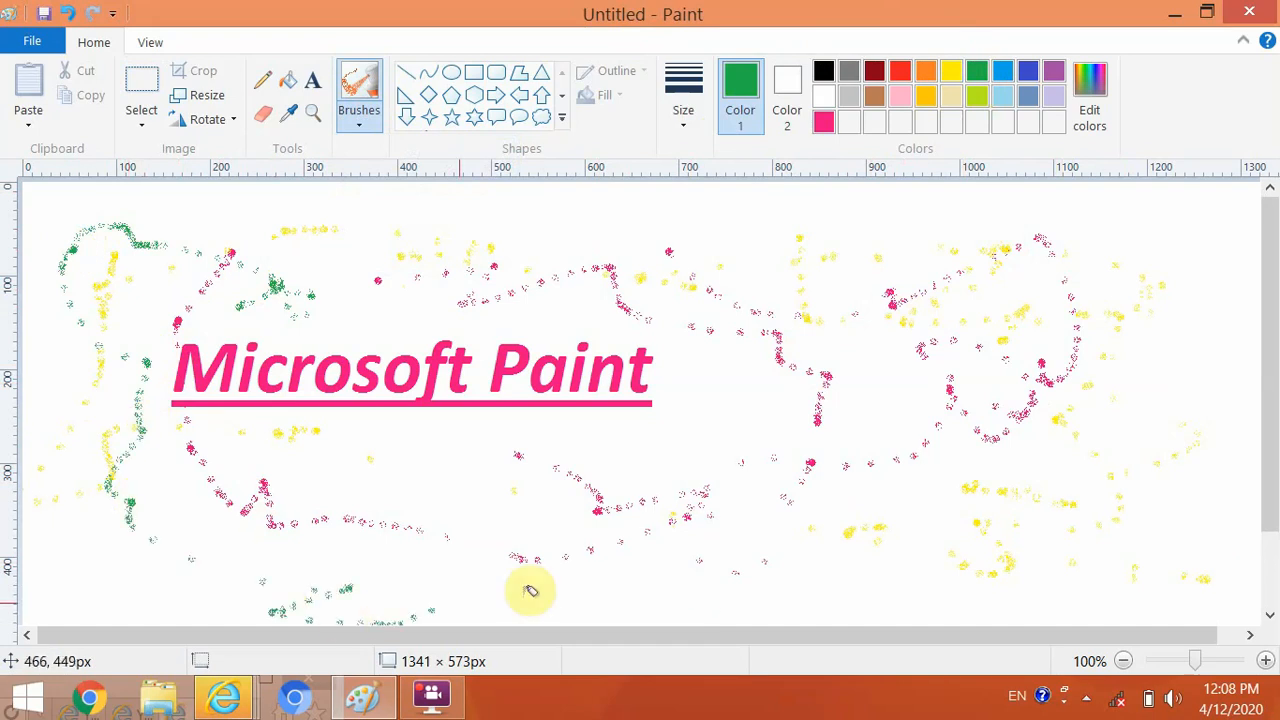
pyautogui.moveTo(530, 591)
pyautogui.mouseDown()
pyautogui.moveTo(764, 597)
pyautogui.moveTo(750, 599)
pyautogui.moveTo(935, 589)
pyautogui.moveTo(950, 545)
pyautogui.mouseUp()
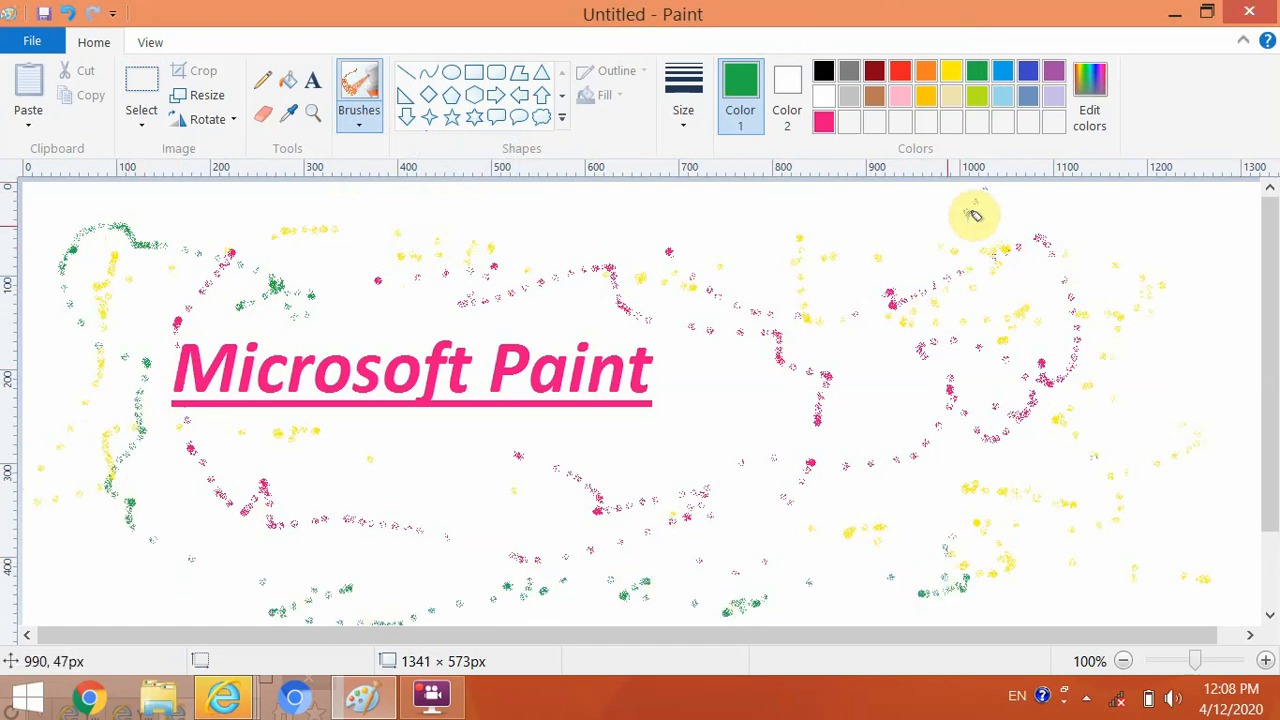
pyautogui.moveTo(975, 214); pyautogui.dragTo(962, 204)
pyautogui.moveTo(1140, 256)
pyautogui.mouseDown()
pyautogui.moveTo(1175, 295)
pyautogui.moveTo(1122, 360)
pyautogui.moveTo(1180, 423)
pyautogui.moveTo(1139, 519)
pyautogui.moveTo(1107, 466)
pyautogui.moveTo(998, 477)
pyautogui.moveTo(830, 372)
pyautogui.moveTo(791, 450)
pyautogui.moveTo(676, 428)
pyautogui.moveTo(297, 469)
pyautogui.moveTo(271, 584)
pyautogui.moveTo(216, 552)
pyautogui.moveTo(128, 539)
pyautogui.moveTo(146, 579)
pyautogui.moveTo(129, 551)
pyautogui.moveTo(90, 585)
pyautogui.moveTo(96, 424)
pyautogui.moveTo(152, 335)
pyautogui.moveTo(133, 269)
pyautogui.moveTo(346, 225)
pyautogui.moveTo(623, 207)
pyautogui.moveTo(1187, 285)
pyautogui.moveTo(850, 264)
pyautogui.moveTo(777, 394)
pyautogui.moveTo(747, 395)
pyautogui.moveTo(769, 297)
pyautogui.moveTo(679, 400)
pyautogui.moveTo(444, 441)
pyautogui.moveTo(667, 489)
pyautogui.moveTo(457, 536)
pyautogui.moveTo(769, 597)
pyautogui.moveTo(950, 558)
pyautogui.moveTo(835, 574)
pyautogui.moveTo(1039, 472)
pyautogui.moveTo(947, 356)
pyautogui.moveTo(960, 266)
pyautogui.moveTo(1061, 245)
pyautogui.moveTo(975, 223)
pyautogui.moveTo(1026, 215)
pyautogui.moveTo(937, 196)
pyautogui.moveTo(316, 137)
pyautogui.moveTo(377, 226)
pyautogui.moveTo(322, 230)
pyautogui.moveTo(423, 271)
pyautogui.moveTo(310, 255)
pyautogui.moveTo(682, 317)
pyautogui.moveTo(685, 290)
pyautogui.moveTo(880, 226)
pyautogui.moveTo(850, 235)
pyautogui.moveTo(903, 354)
pyautogui.moveTo(765, 450)
pyautogui.moveTo(877, 503)
pyautogui.mouseUp()
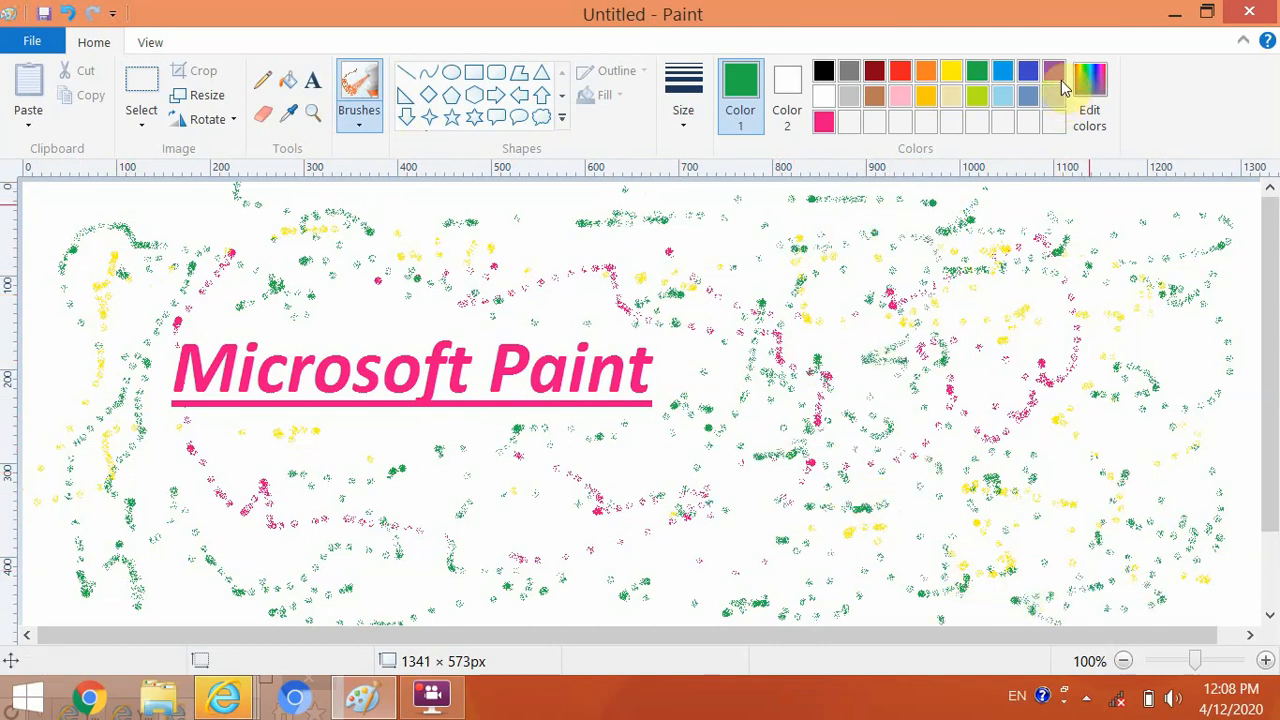
# Add Airbrush specks in purple, lime and red over the areas around the text.
pyautogui.click(1053, 70)
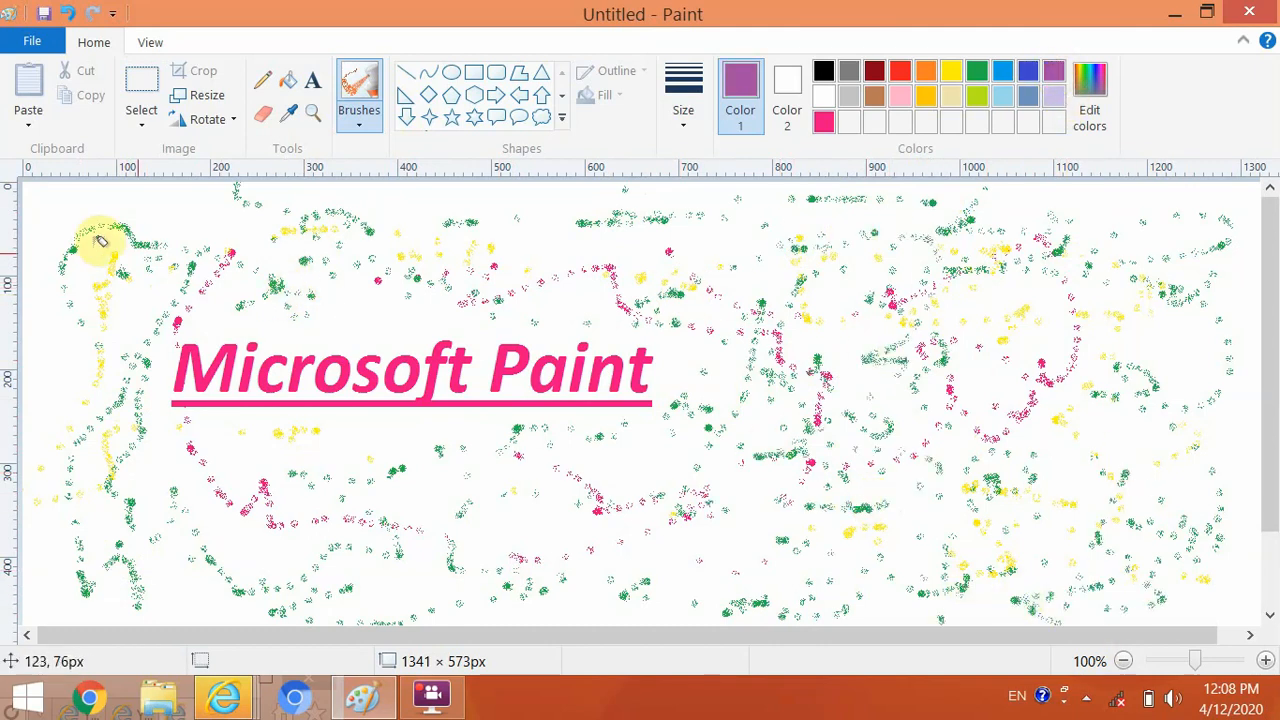
pyautogui.moveTo(75, 205)
pyautogui.mouseDown()
pyautogui.moveTo(107, 217)
pyautogui.moveTo(57, 283)
pyautogui.moveTo(72, 312)
pyautogui.moveTo(60, 383)
pyautogui.moveTo(75, 453)
pyautogui.moveTo(205, 463)
pyautogui.mouseUp()
pyautogui.moveTo(417, 476)
pyautogui.mouseDown()
pyautogui.moveTo(451, 468)
pyautogui.moveTo(321, 458)
pyautogui.moveTo(303, 508)
pyautogui.moveTo(463, 529)
pyautogui.moveTo(478, 480)
pyautogui.moveTo(611, 425)
pyautogui.moveTo(869, 468)
pyautogui.moveTo(762, 566)
pyautogui.moveTo(1078, 438)
pyautogui.moveTo(678, 230)
pyautogui.moveTo(293, 191)
pyautogui.moveTo(96, 193)
pyautogui.moveTo(260, 309)
pyautogui.moveTo(337, 287)
pyautogui.moveTo(501, 287)
pyautogui.moveTo(417, 236)
pyautogui.moveTo(494, 217)
pyautogui.moveTo(723, 204)
pyautogui.moveTo(825, 281)
pyautogui.moveTo(1014, 258)
pyautogui.moveTo(1013, 291)
pyautogui.mouseUp()
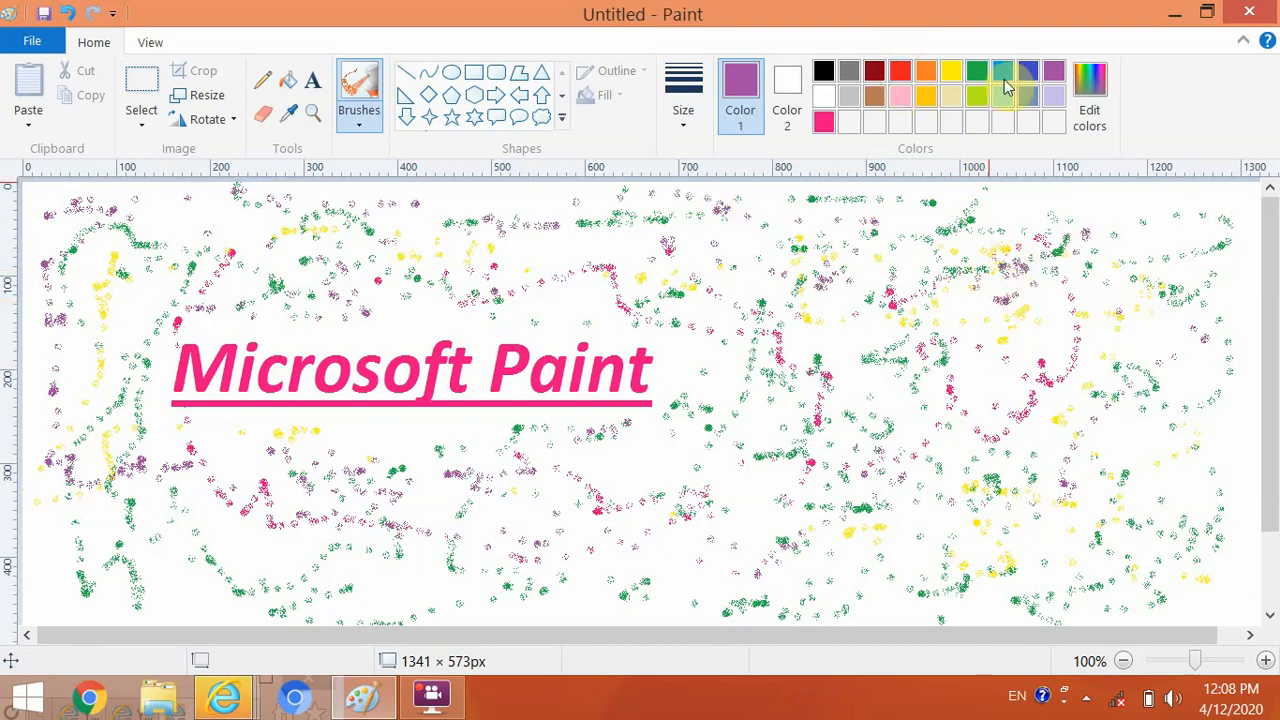
pyautogui.click(978, 97)
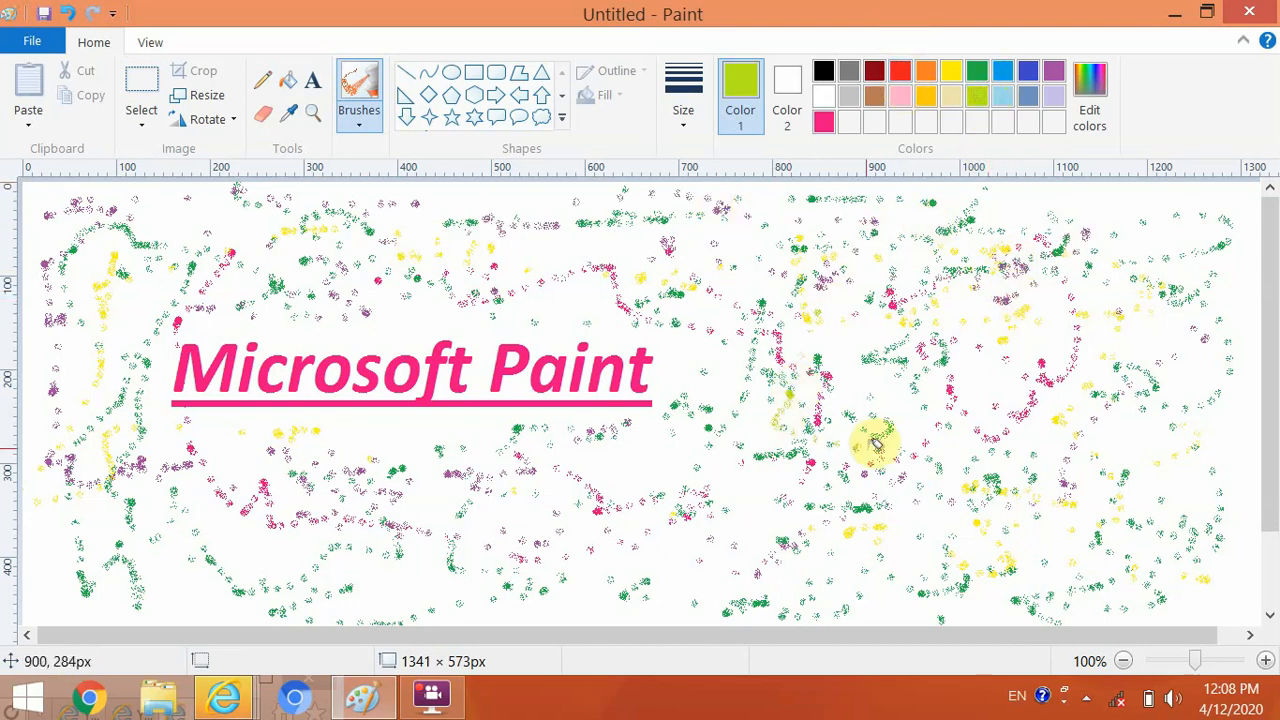
pyautogui.moveTo(875, 443)
pyautogui.mouseDown()
pyautogui.moveTo(579, 518)
pyautogui.moveTo(659, 566)
pyautogui.moveTo(401, 549)
pyautogui.moveTo(387, 563)
pyautogui.moveTo(96, 536)
pyautogui.moveTo(171, 590)
pyautogui.moveTo(185, 579)
pyautogui.moveTo(163, 593)
pyautogui.moveTo(78, 443)
pyautogui.moveTo(87, 519)
pyautogui.moveTo(76, 514)
pyautogui.moveTo(83, 451)
pyautogui.moveTo(65, 532)
pyautogui.moveTo(44, 449)
pyautogui.moveTo(44, 536)
pyautogui.moveTo(65, 554)
pyautogui.moveTo(414, 580)
pyautogui.moveTo(394, 469)
pyautogui.moveTo(310, 468)
pyautogui.moveTo(392, 455)
pyautogui.moveTo(388, 434)
pyautogui.moveTo(425, 432)
pyautogui.moveTo(434, 510)
pyautogui.moveTo(662, 543)
pyautogui.moveTo(679, 497)
pyautogui.moveTo(707, 493)
pyautogui.moveTo(743, 437)
pyautogui.moveTo(685, 440)
pyautogui.mouseUp()
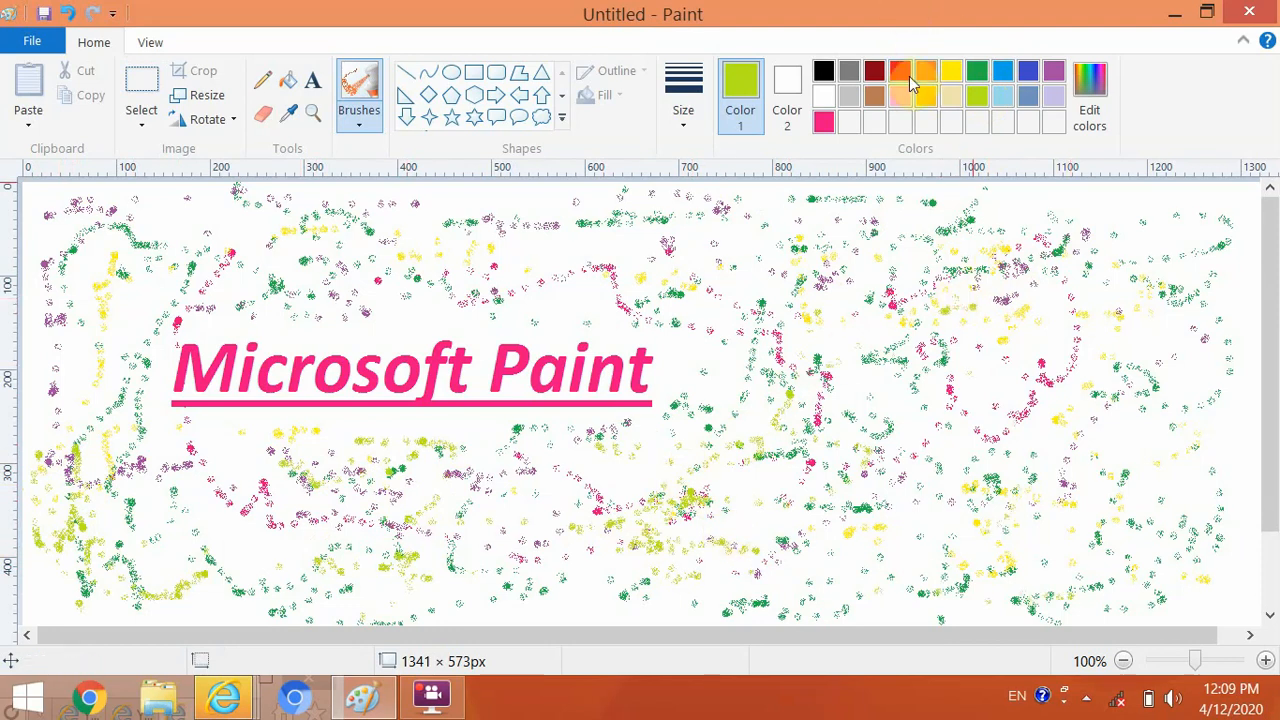
pyautogui.click(899, 72)
pyautogui.moveTo(591, 211)
pyautogui.mouseDown()
pyautogui.moveTo(488, 268)
pyautogui.moveTo(181, 340)
pyautogui.moveTo(385, 297)
pyautogui.moveTo(655, 327)
pyautogui.moveTo(775, 306)
pyautogui.moveTo(910, 356)
pyautogui.moveTo(1032, 317)
pyautogui.moveTo(1080, 359)
pyautogui.moveTo(903, 444)
pyautogui.moveTo(991, 506)
pyautogui.moveTo(635, 462)
pyautogui.moveTo(416, 479)
pyautogui.moveTo(202, 551)
pyautogui.moveTo(257, 587)
pyautogui.moveTo(419, 584)
pyautogui.moveTo(354, 376)
pyautogui.moveTo(90, 307)
pyautogui.moveTo(576, 274)
pyautogui.moveTo(387, 229)
pyautogui.moveTo(1013, 262)
pyautogui.moveTo(1220, 323)
pyautogui.moveTo(901, 465)
pyautogui.moveTo(1110, 544)
pyautogui.moveTo(901, 540)
pyautogui.moveTo(300, 397)
pyautogui.moveTo(356, 475)
pyautogui.moveTo(238, 506)
pyautogui.moveTo(354, 466)
pyautogui.moveTo(450, 396)
pyautogui.moveTo(372, 410)
pyautogui.mouseUp()
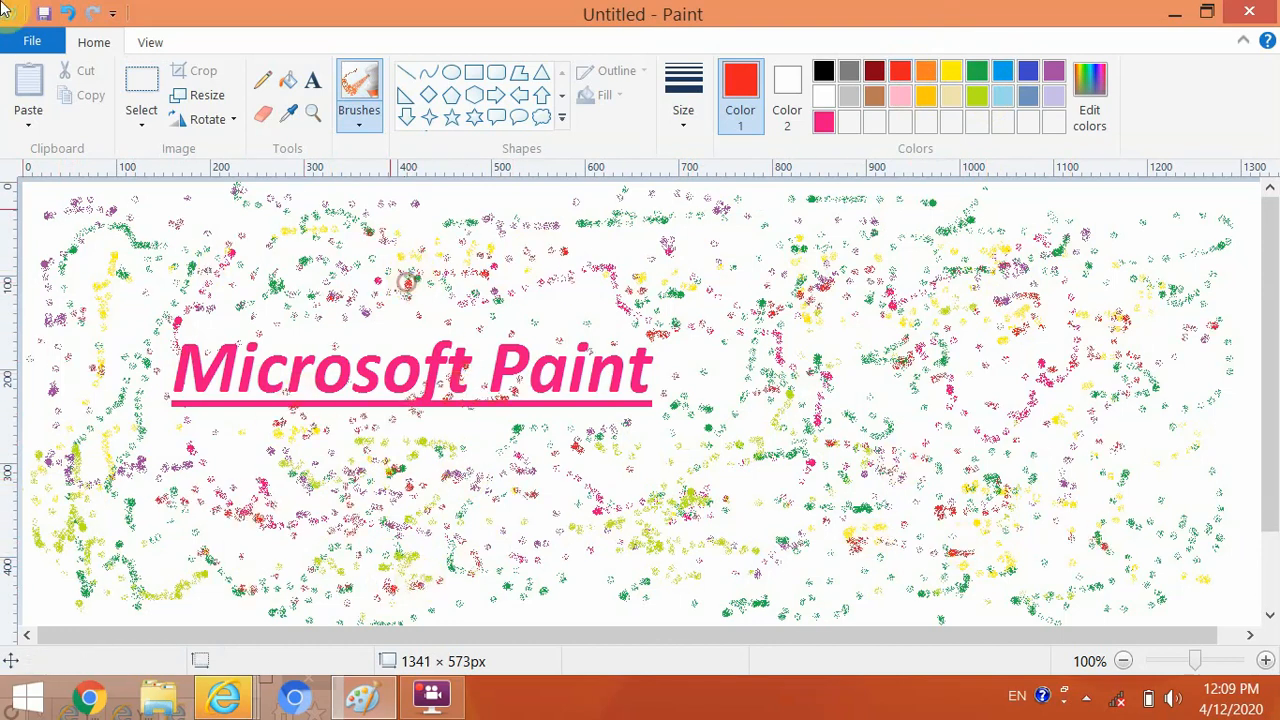
# Spray more Airbrush specks over the canvas in turquoise blue, purple and green.
pyautogui.click(1005, 72)
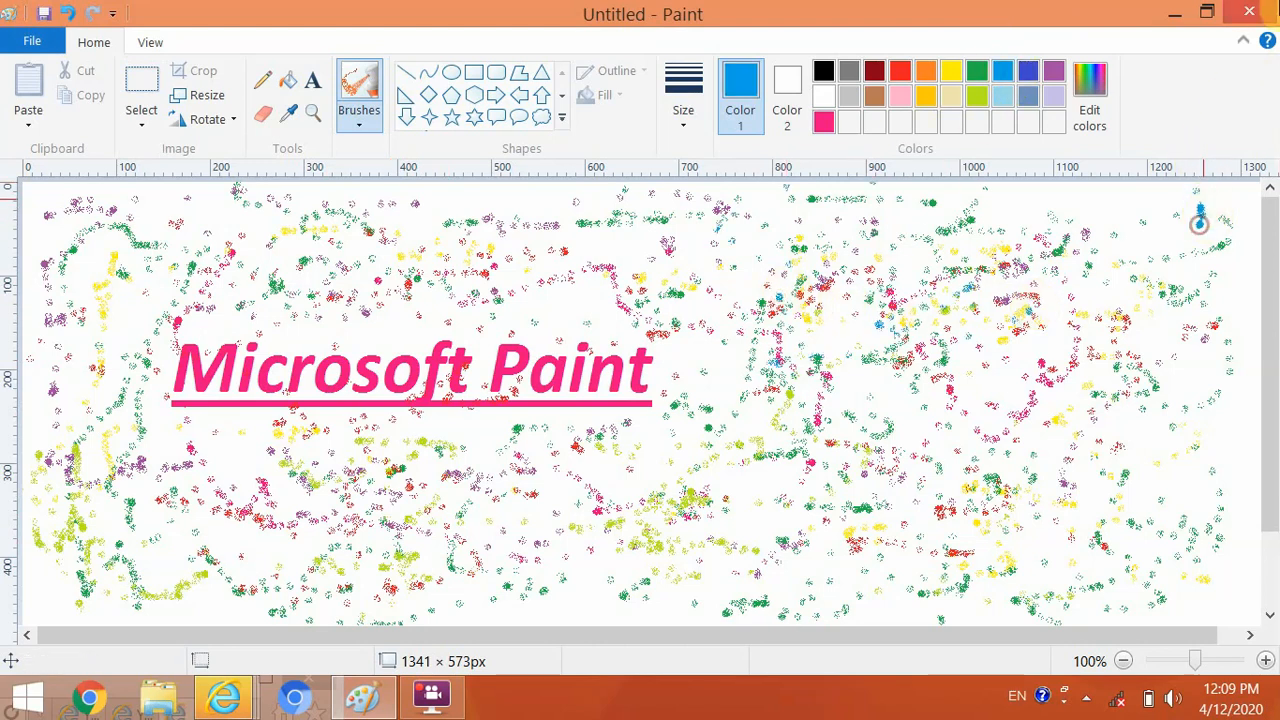
pyautogui.click(957, 397)
pyautogui.moveTo(1096, 404); pyautogui.dragTo(958, 468)
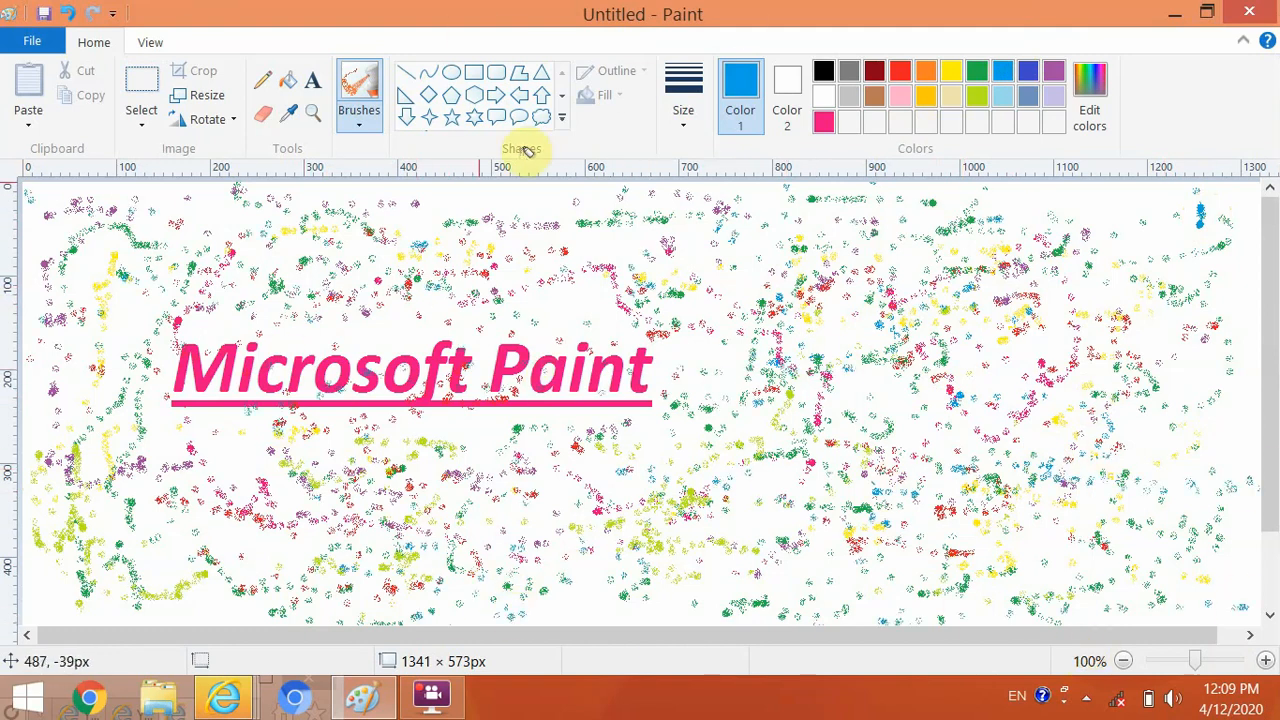
pyautogui.moveTo(750, 208); pyautogui.dragTo(746, 247)
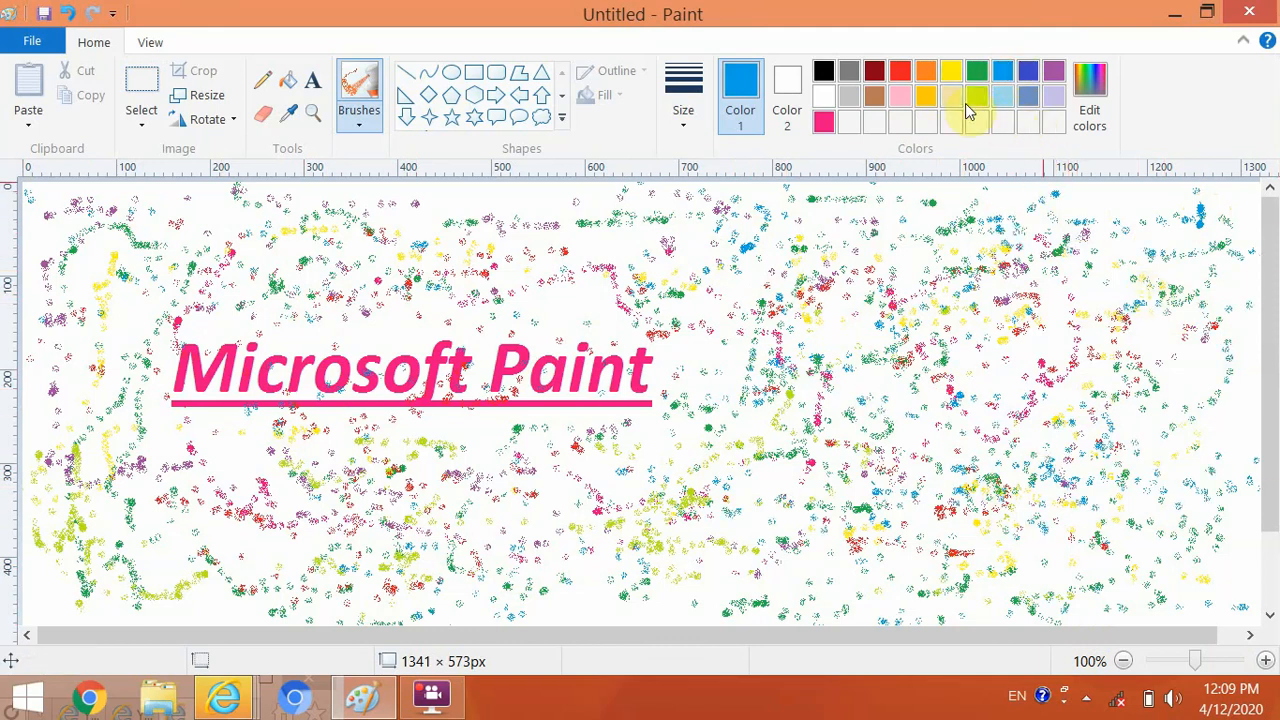
pyautogui.click(1053, 72)
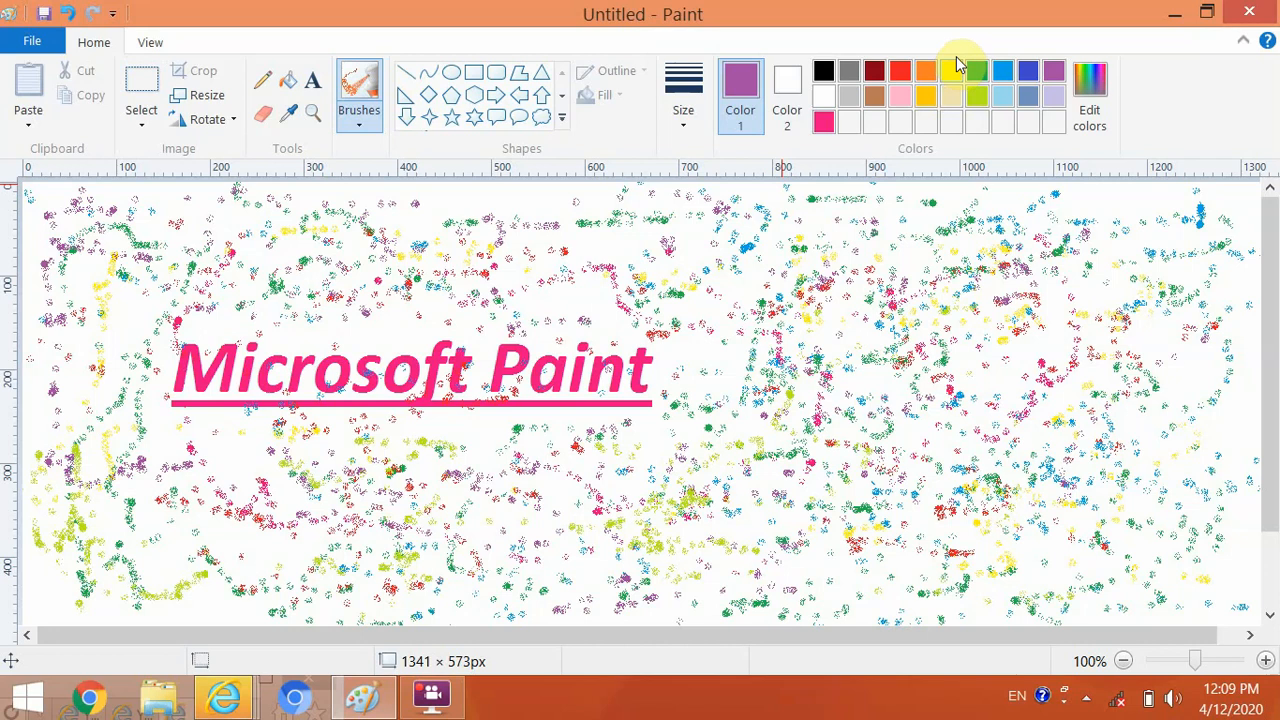
pyautogui.click(982, 72)
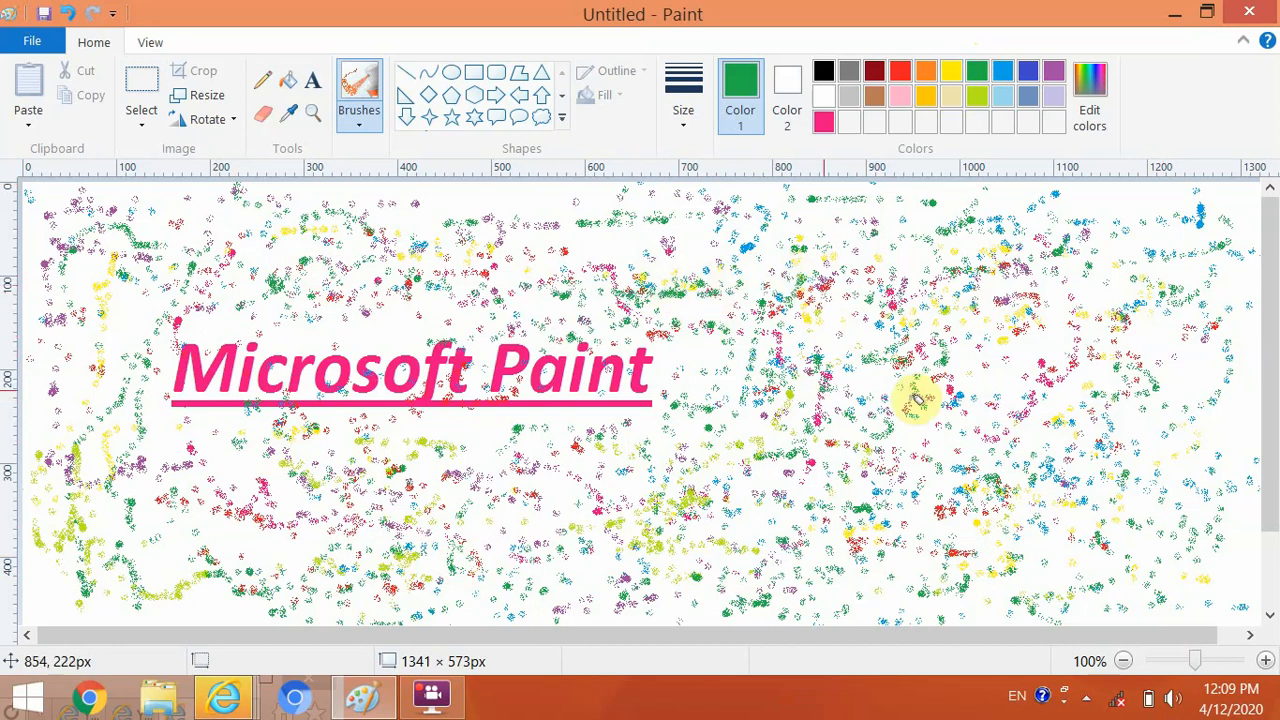
# Fill the white background and the enclosed white areas inside the letters with black.
pyautogui.click(297, 84)
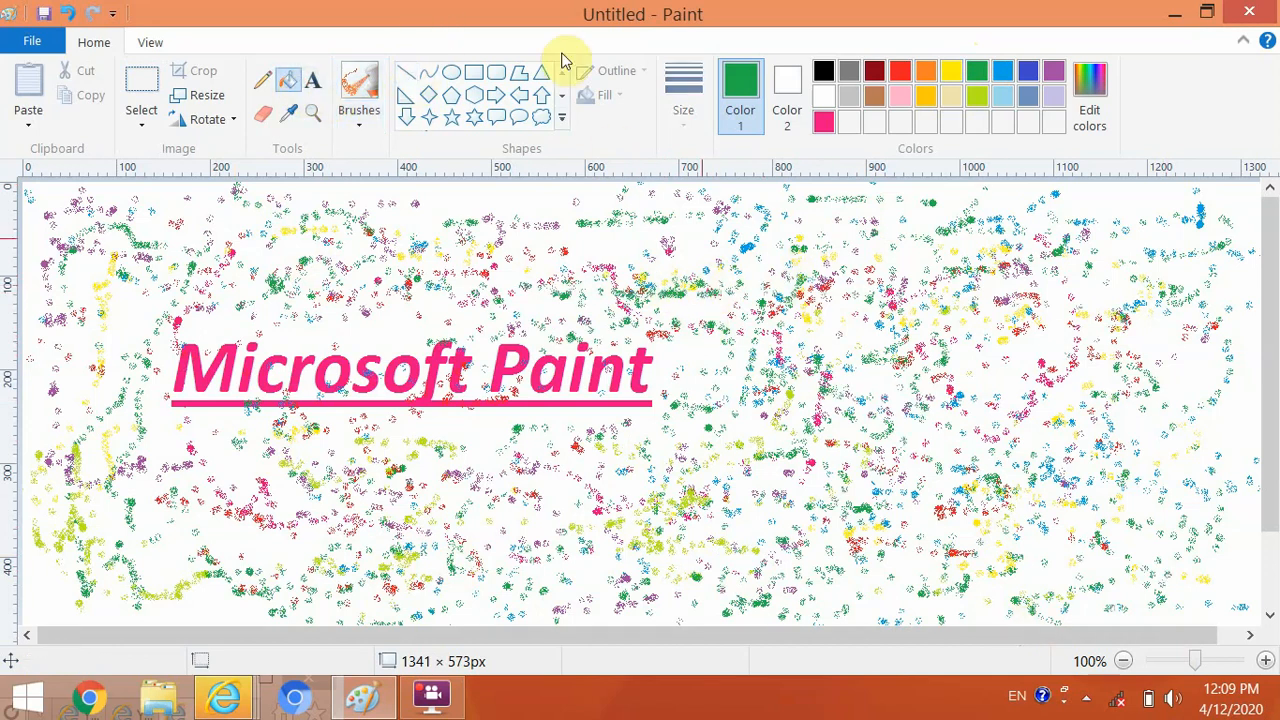
pyautogui.click(824, 72)
pyautogui.click(755, 277)
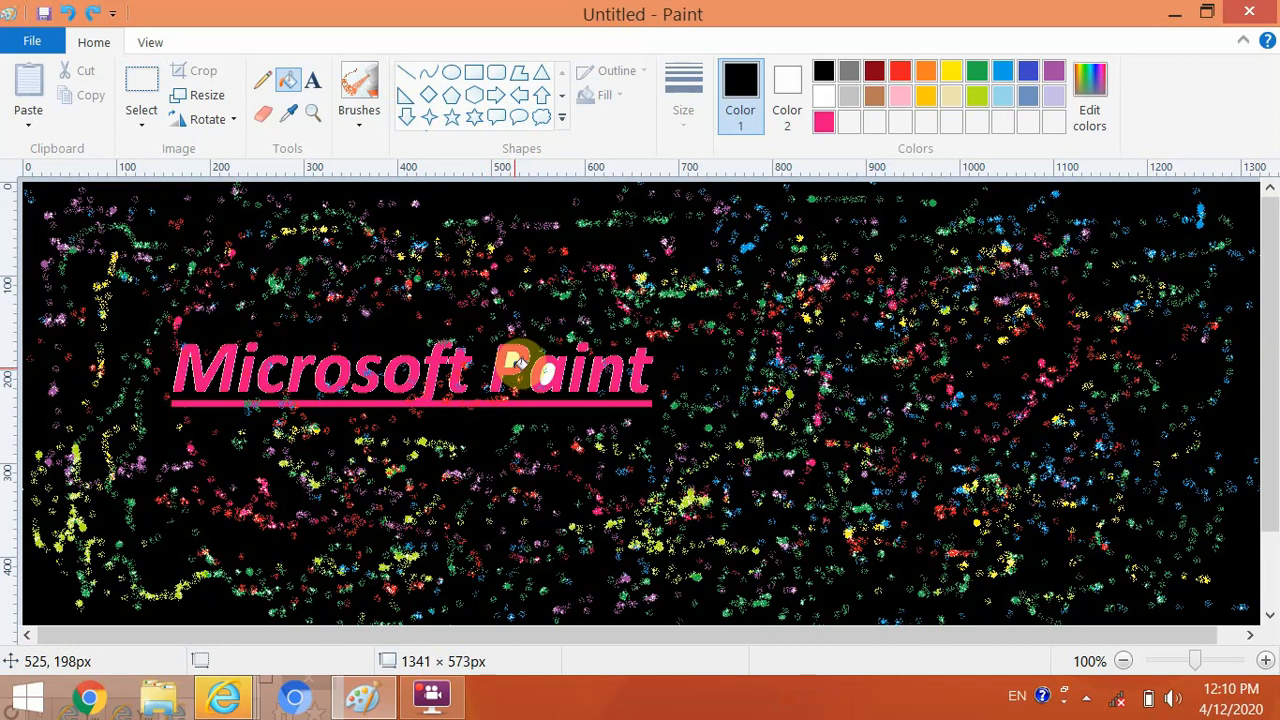
pyautogui.click(517, 357)
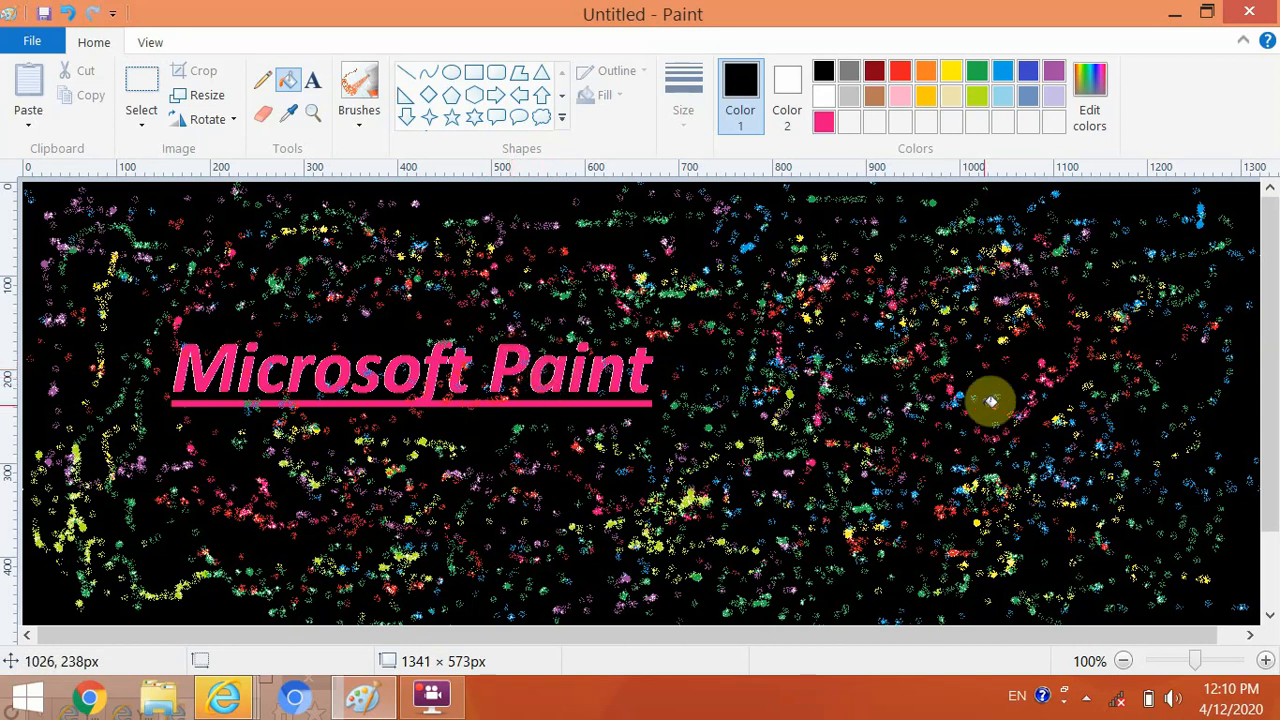
# Save the picture as "ram" in PNG format in the Pictures library and exit Paint.
pyautogui.click(29, 41)
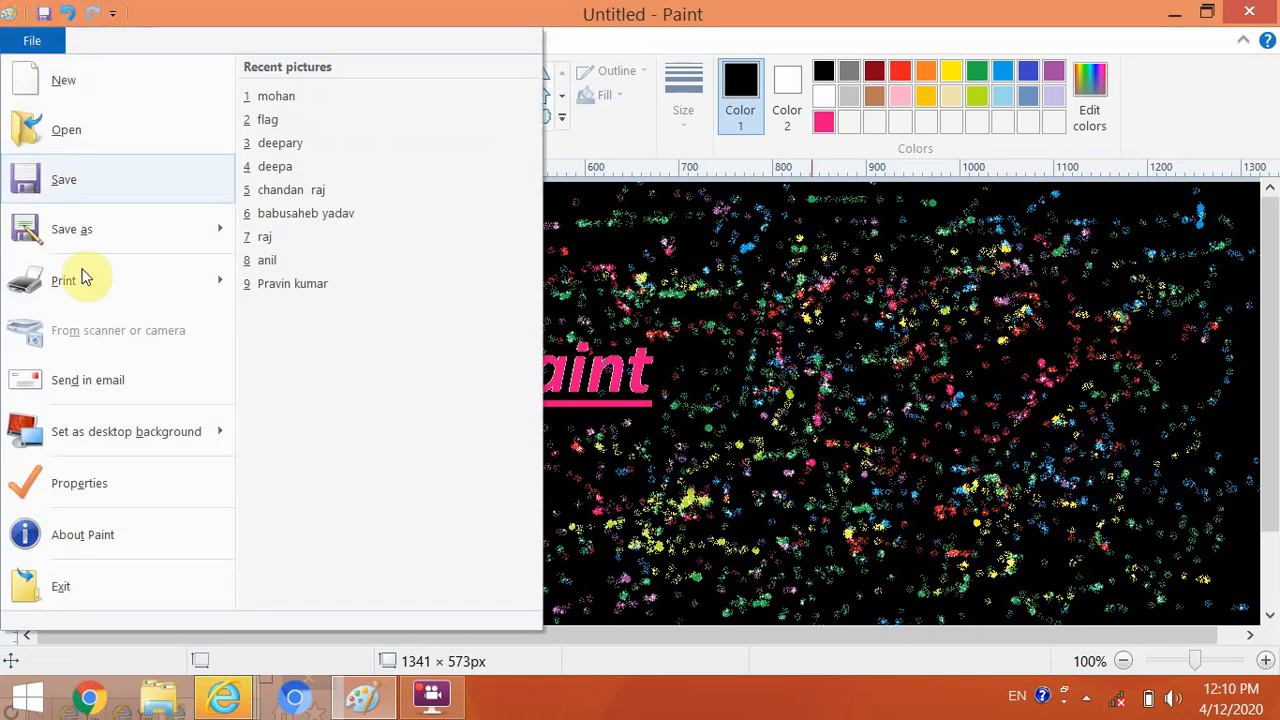
pyautogui.click(65, 181)
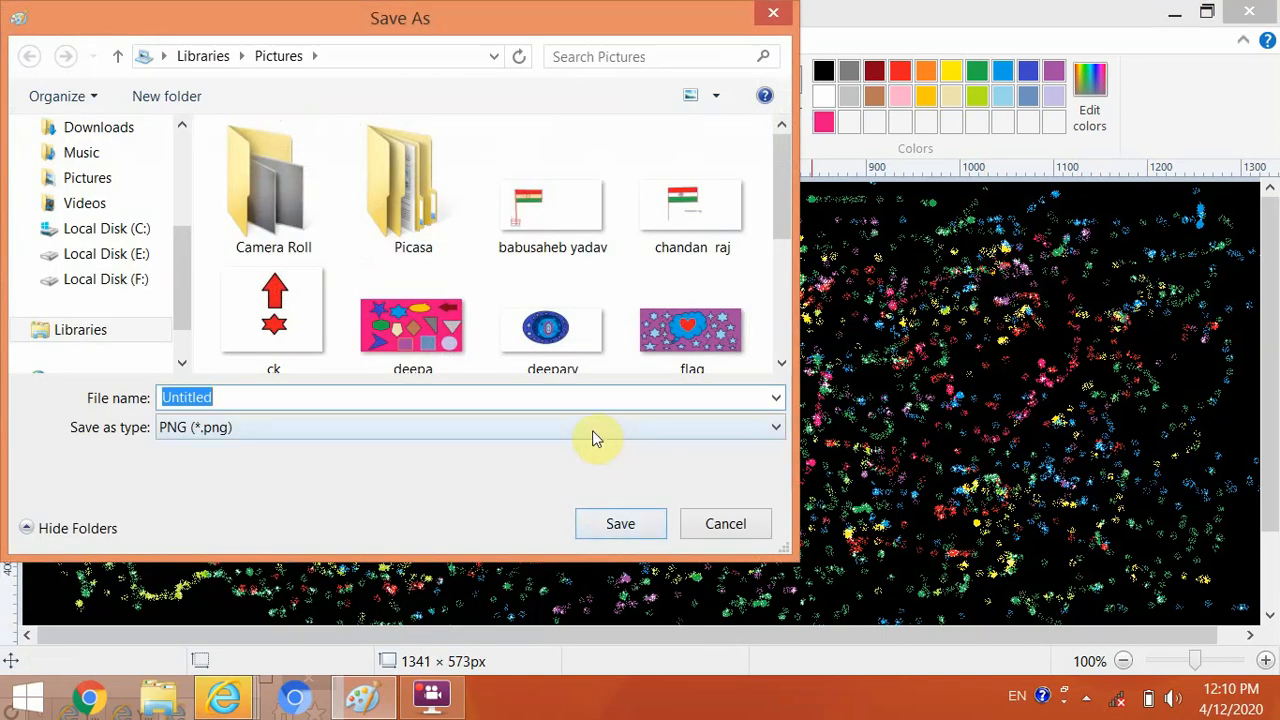
pyautogui.write('ram')
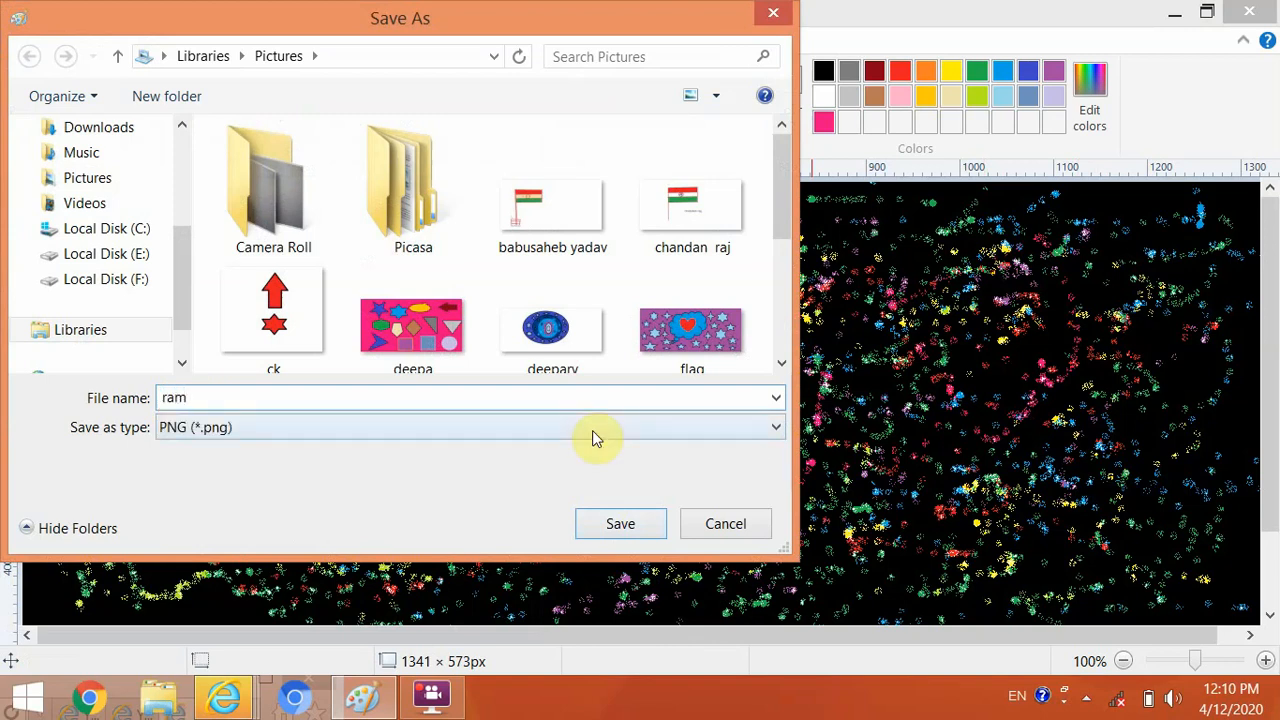
pyautogui.click(621, 526)
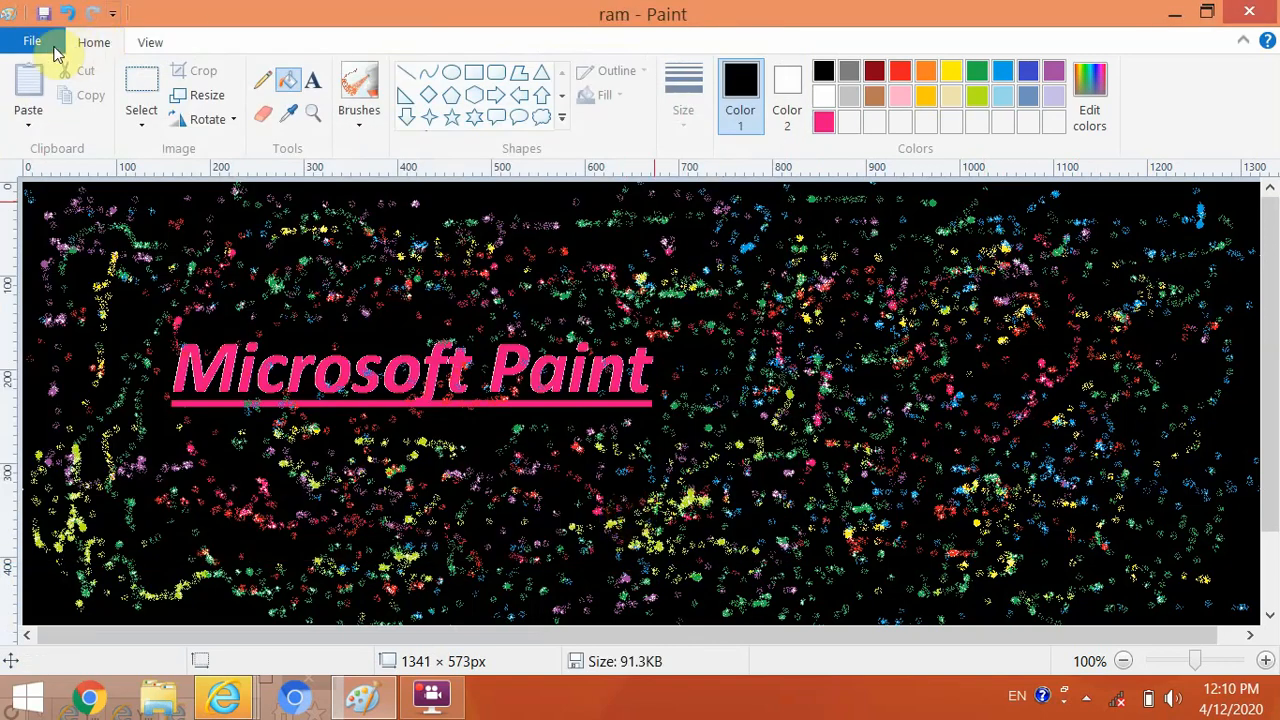
pyautogui.click(34, 43)
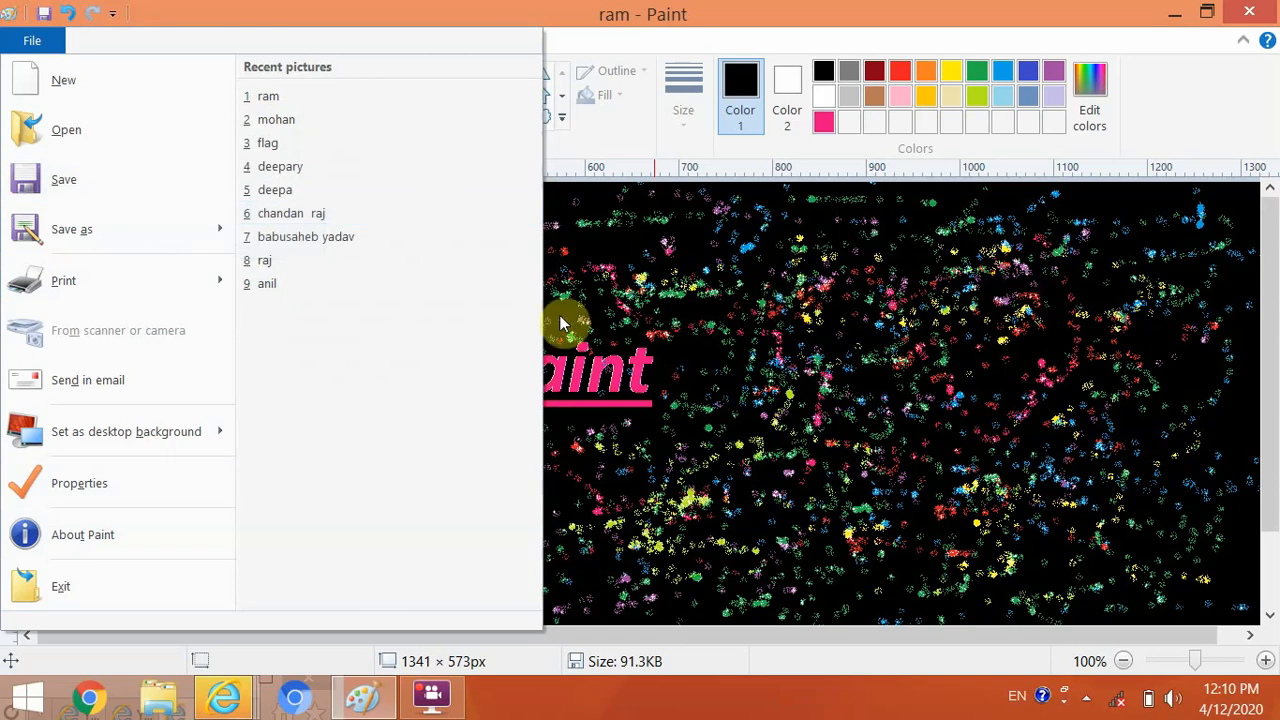
pyautogui.click(147, 585)
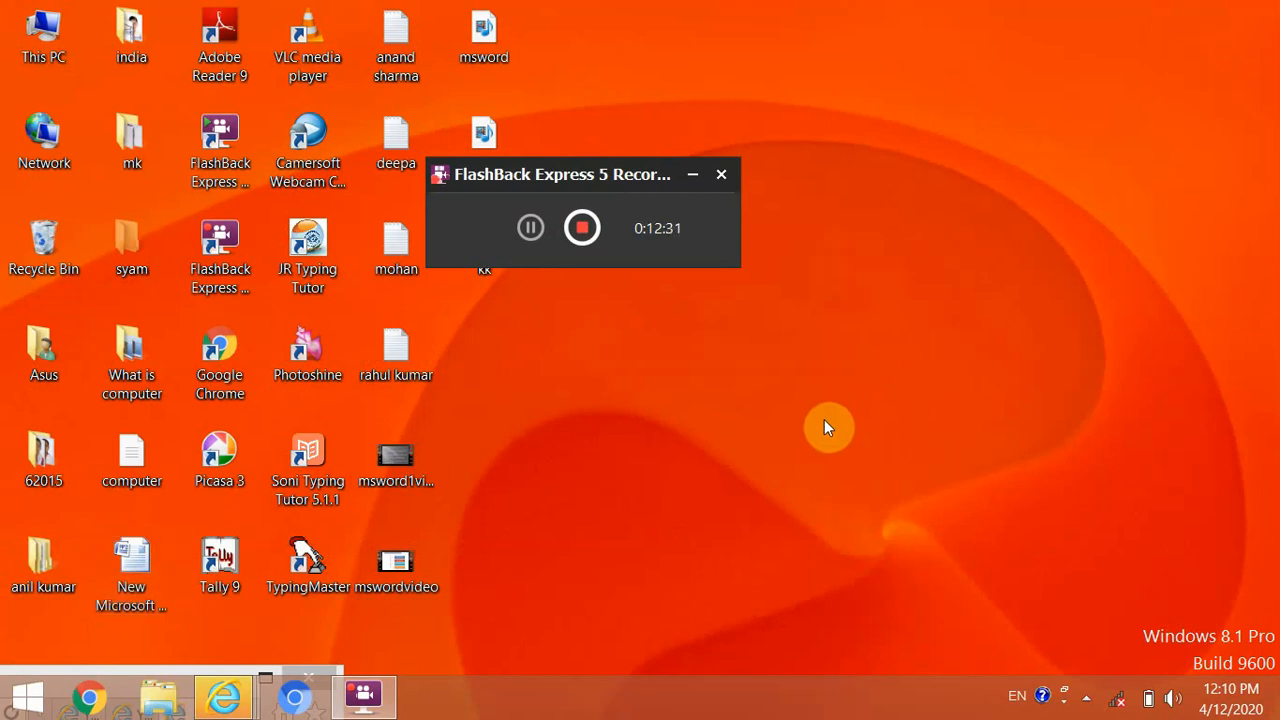
# Start Paint again and open the saved picture "mohan" from the Pictures library.
pyautogui.press('super')
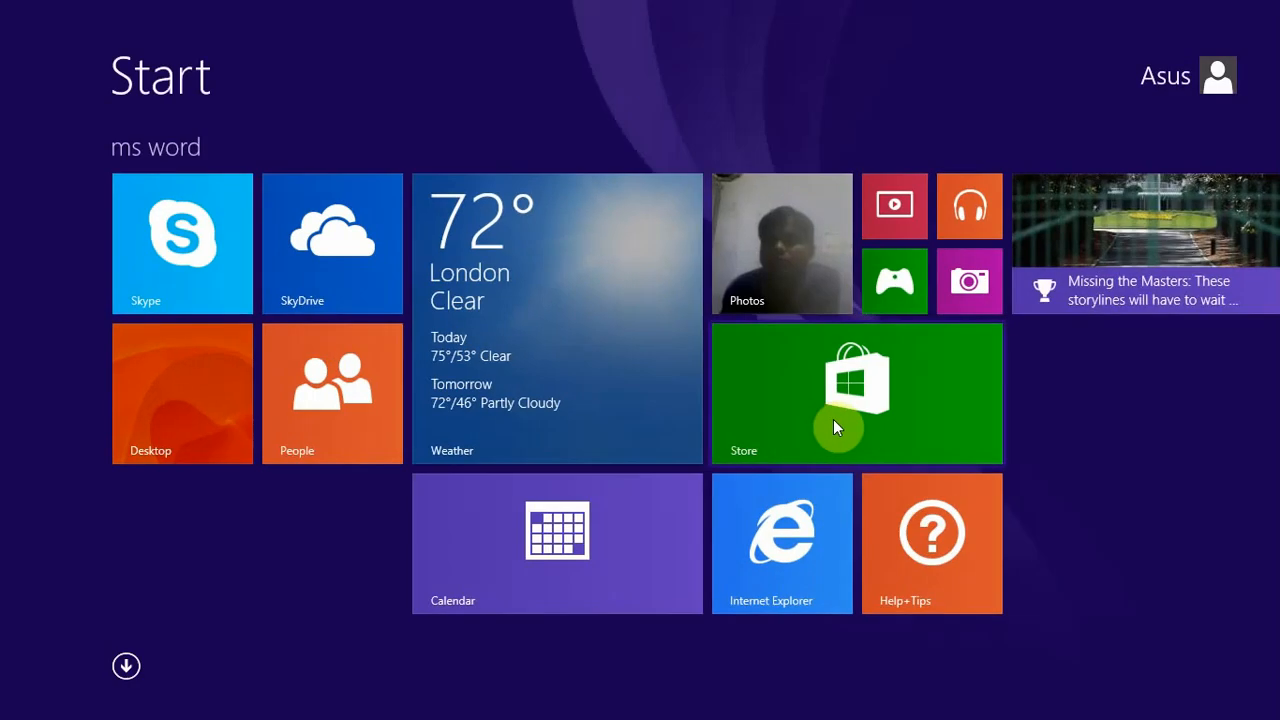
pyautogui.write('paint')
pyautogui.press('Return')
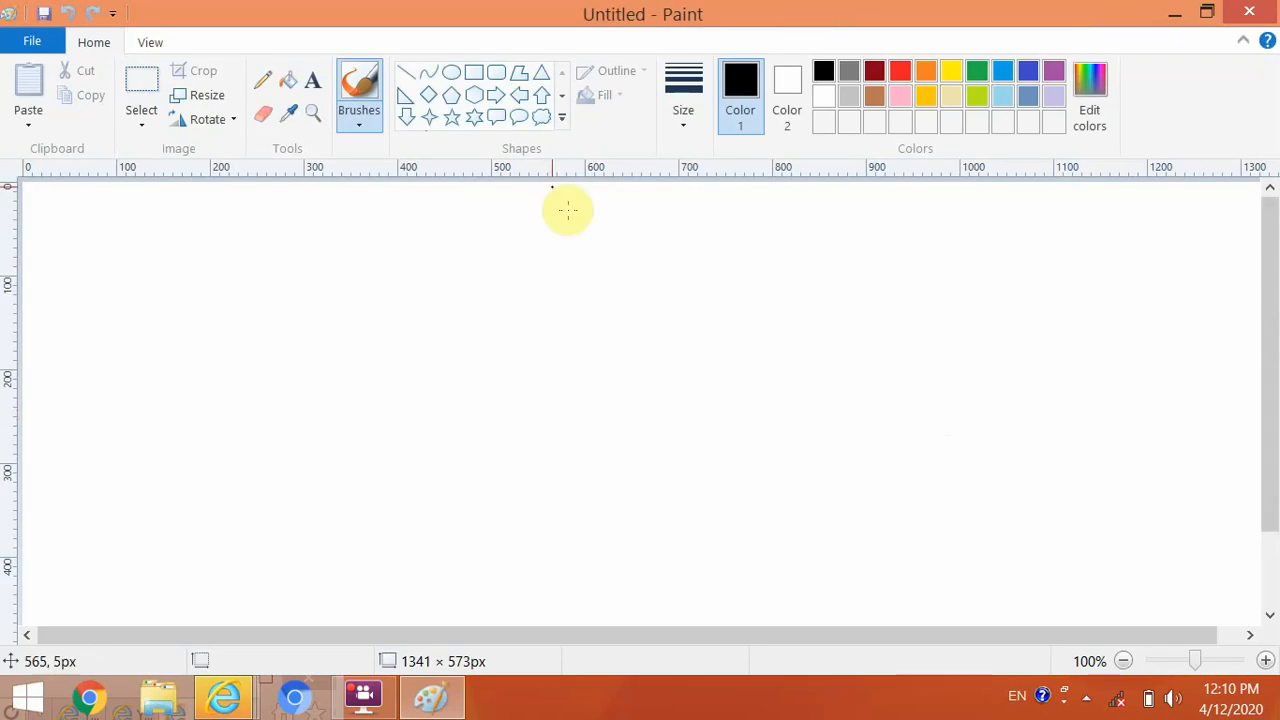
pyautogui.click(46, 45)
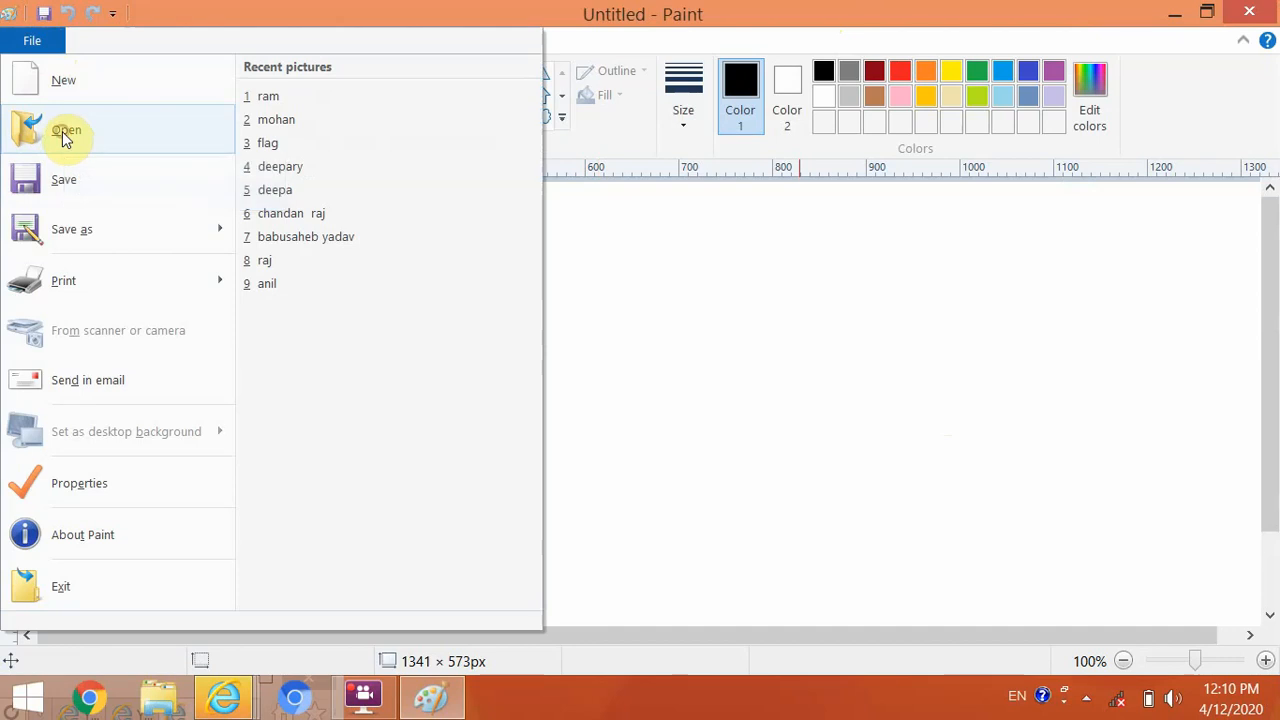
pyautogui.click(62, 131)
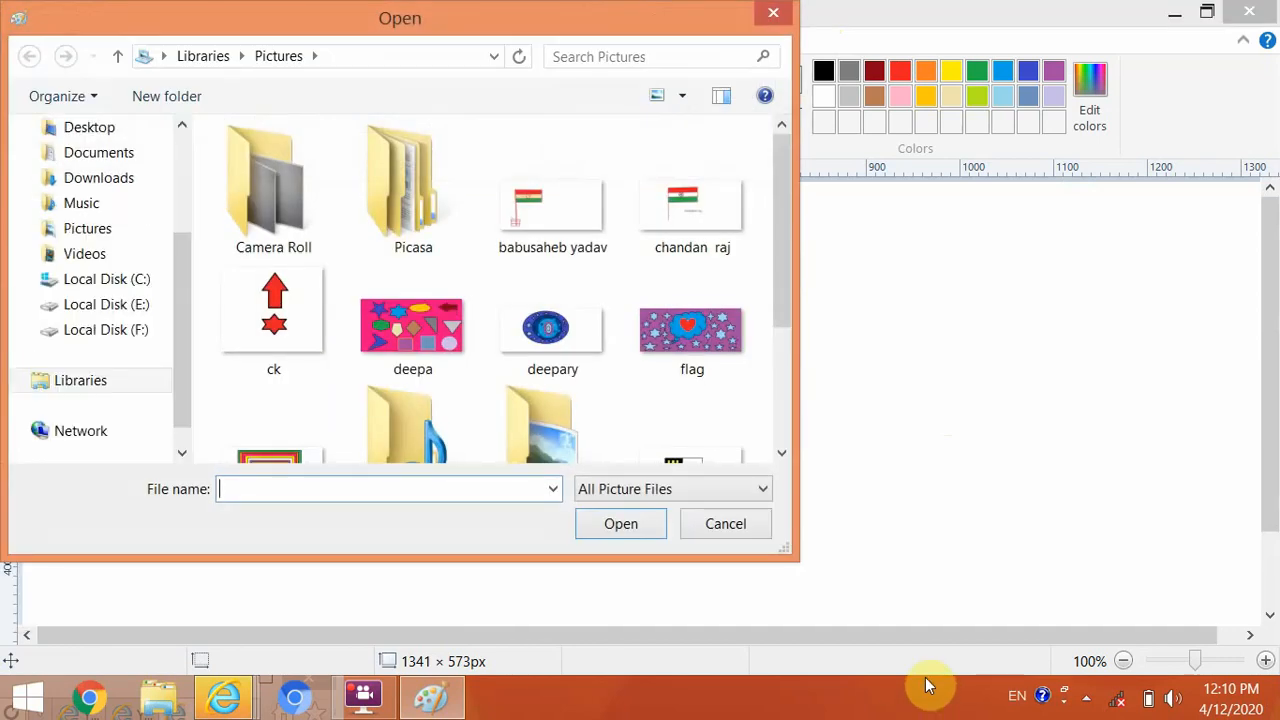
pyautogui.write('mohan')
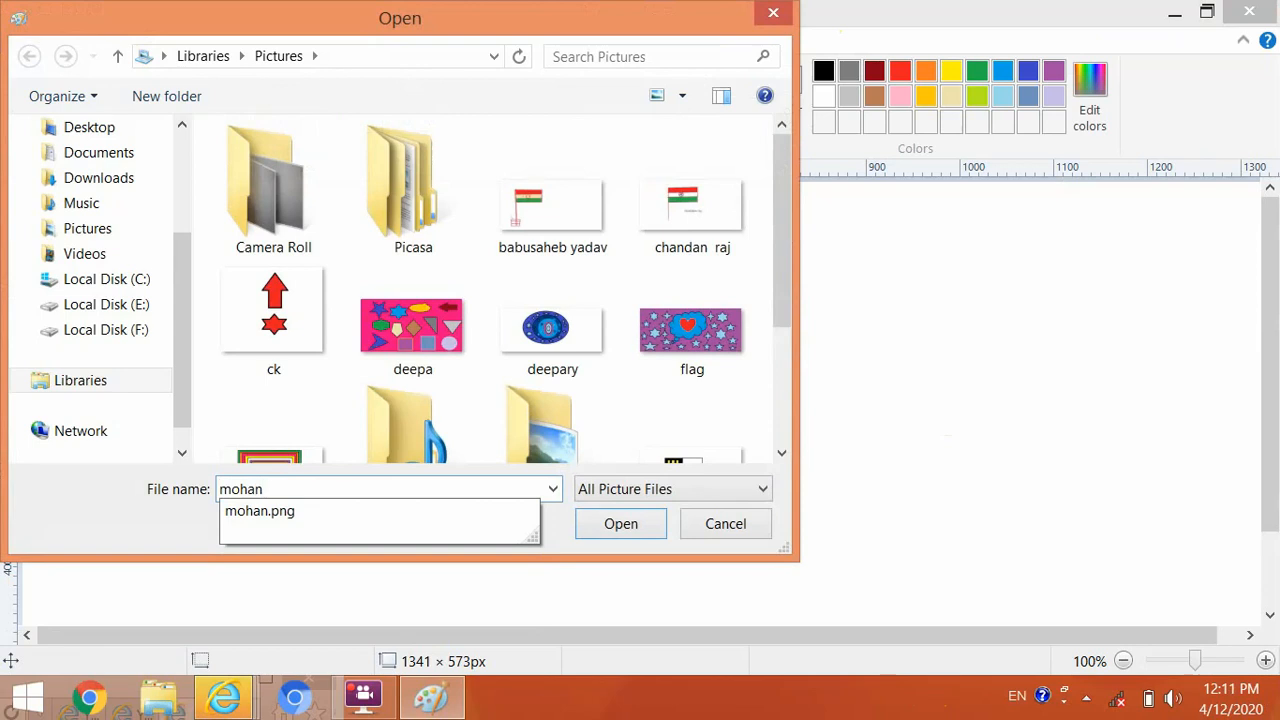
pyautogui.press('Return')
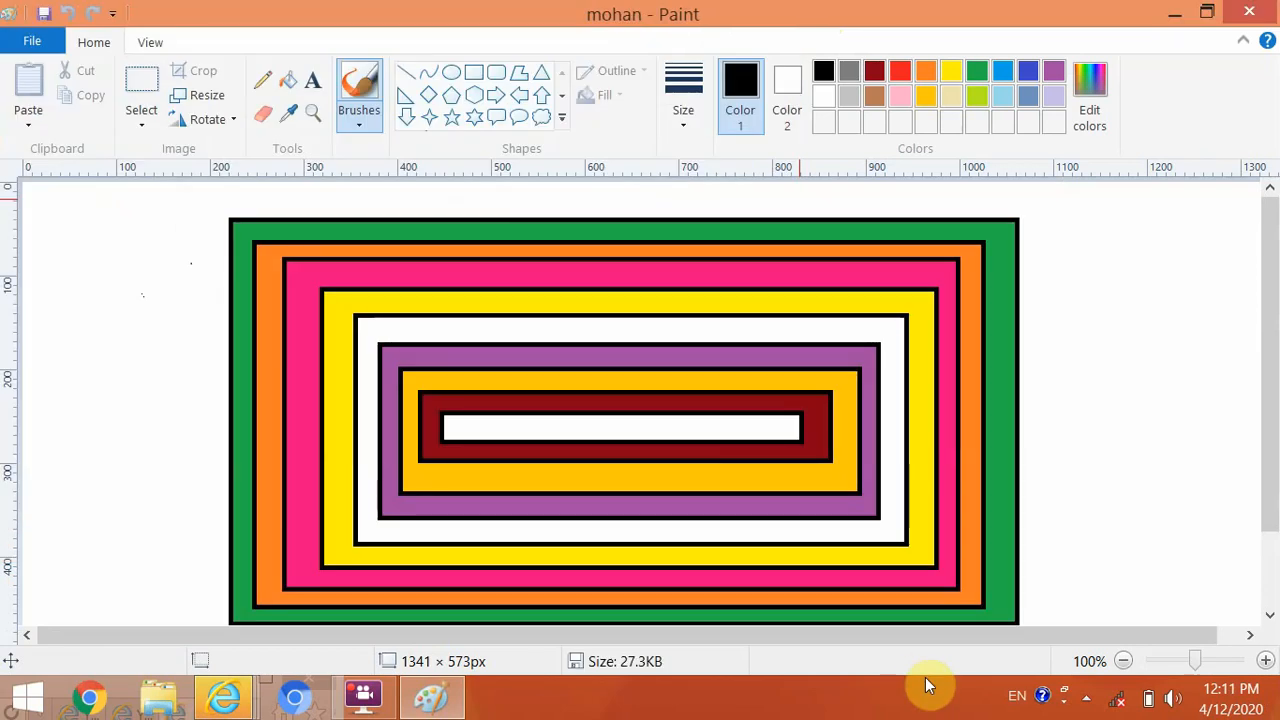
# Open the saved picture "ram" from the Pictures library in place of the nested rectangles picture.
pyautogui.click(55, 47)
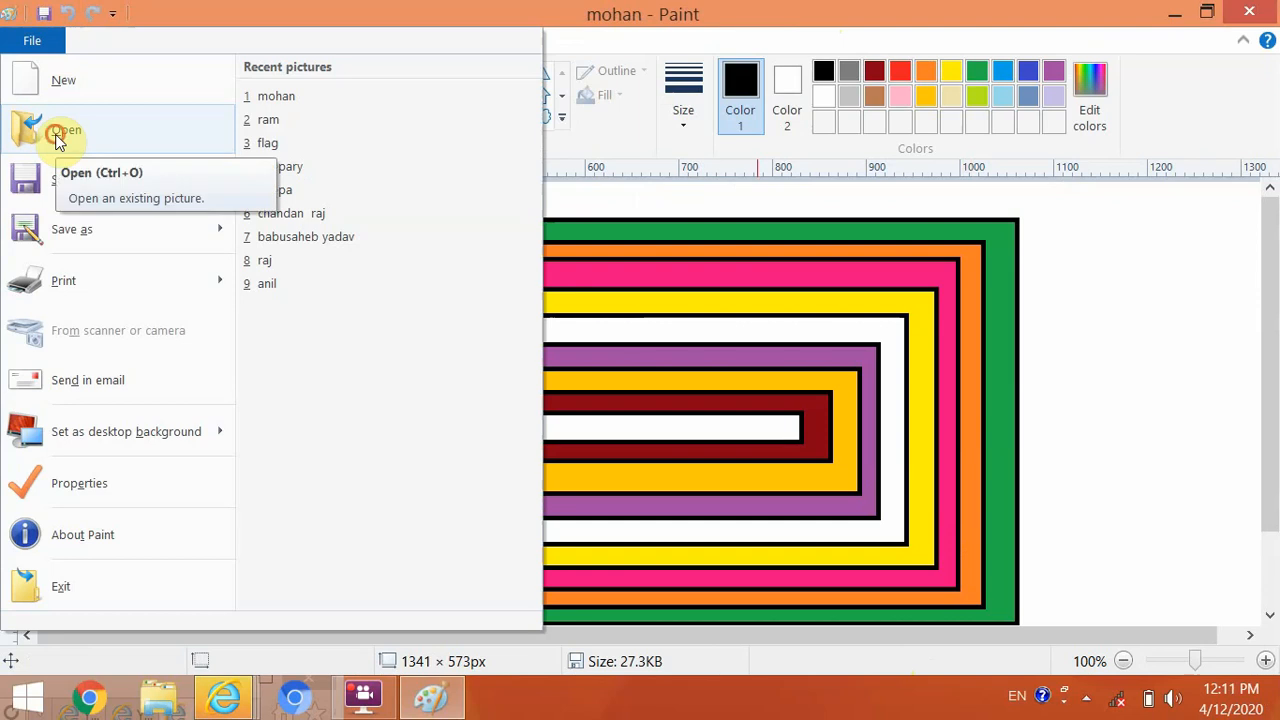
pyautogui.click(57, 140)
pyautogui.write('r')
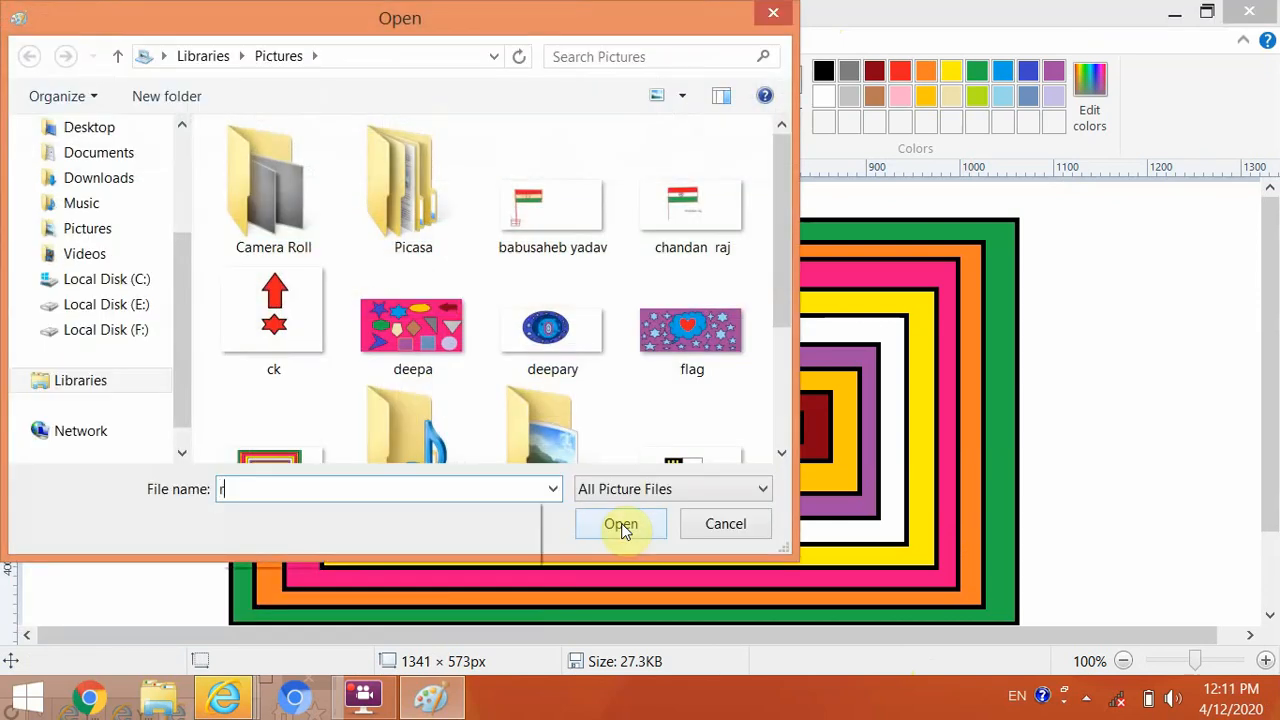
pyautogui.write('am')
pyautogui.click(621, 524)
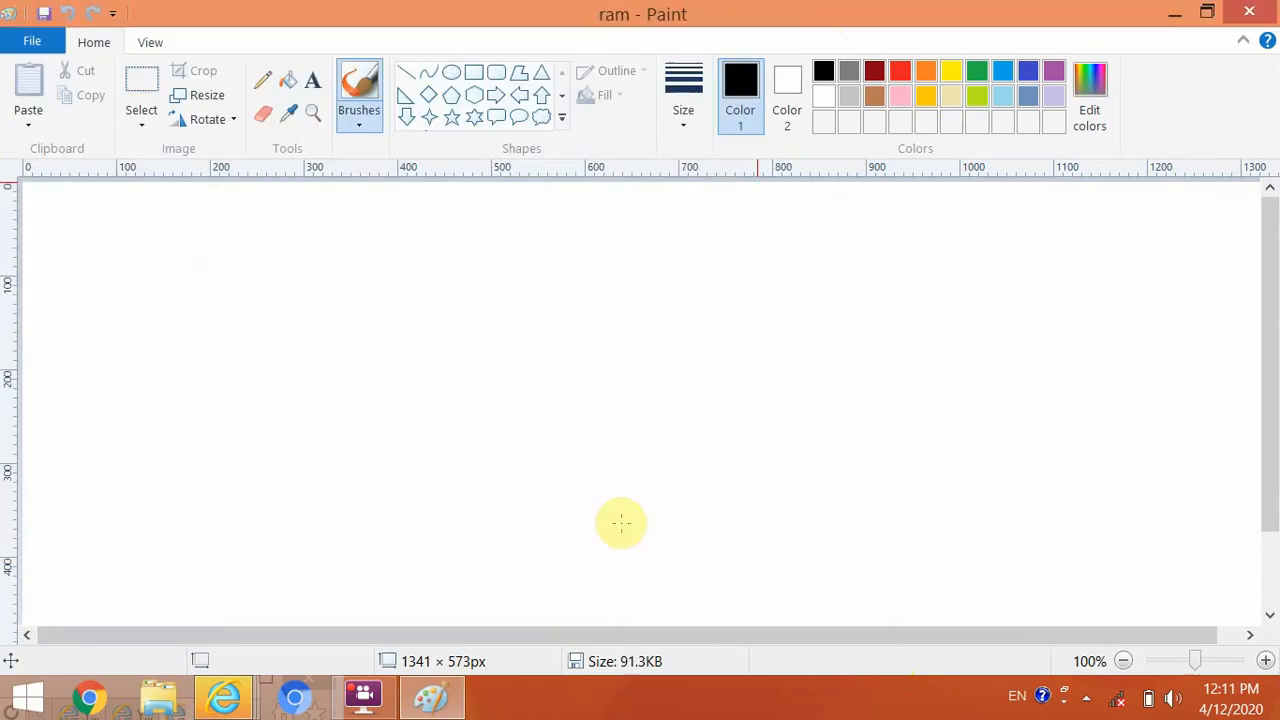